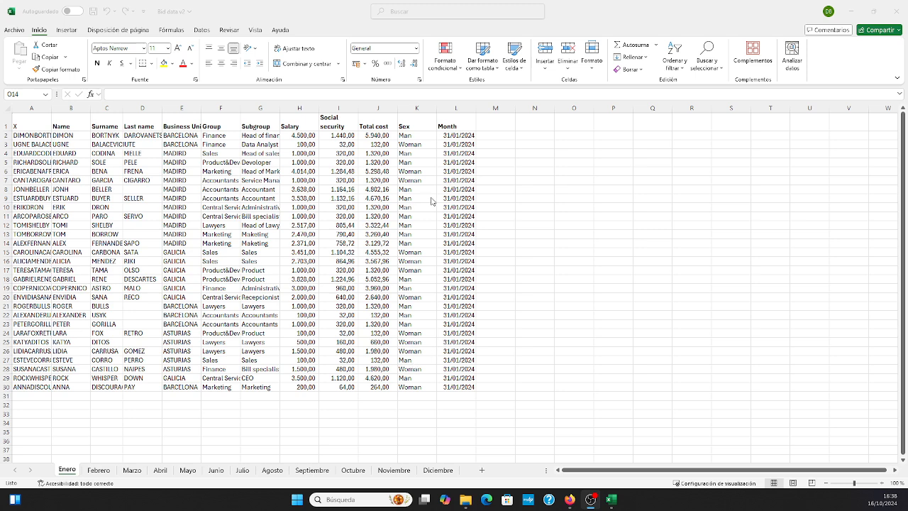
Step: Close the Bid data v2 workbook without saving its changes
{"action": "left_click", "coordinate": [521, 196]}
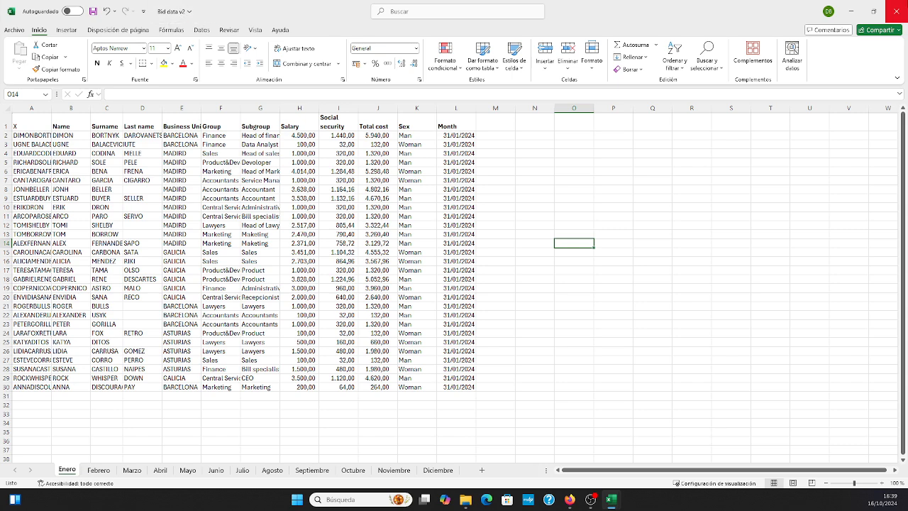
{"action": "left_click", "coordinate": [899, 8]}
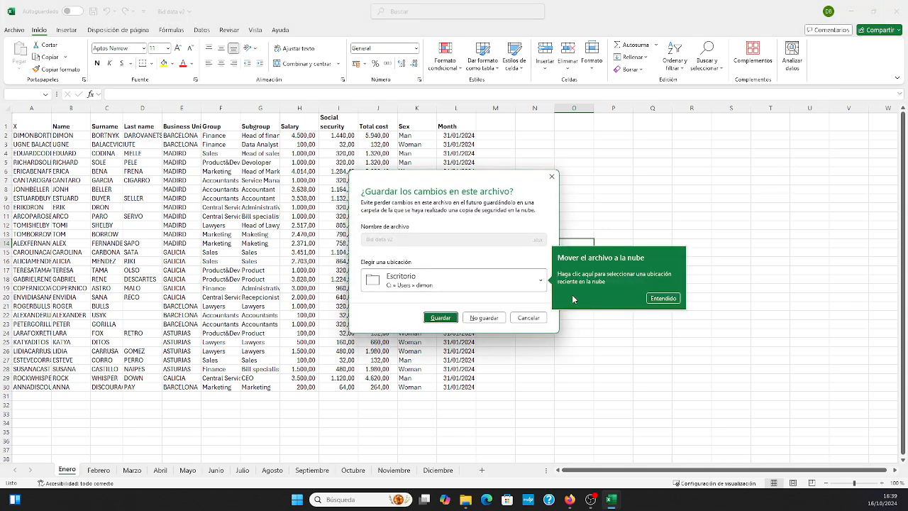
{"action": "left_click", "coordinate": [478, 321]}
Step: Launch Excel and create a new blank workbook
{"action": "left_click", "coordinate": [365, 496]}
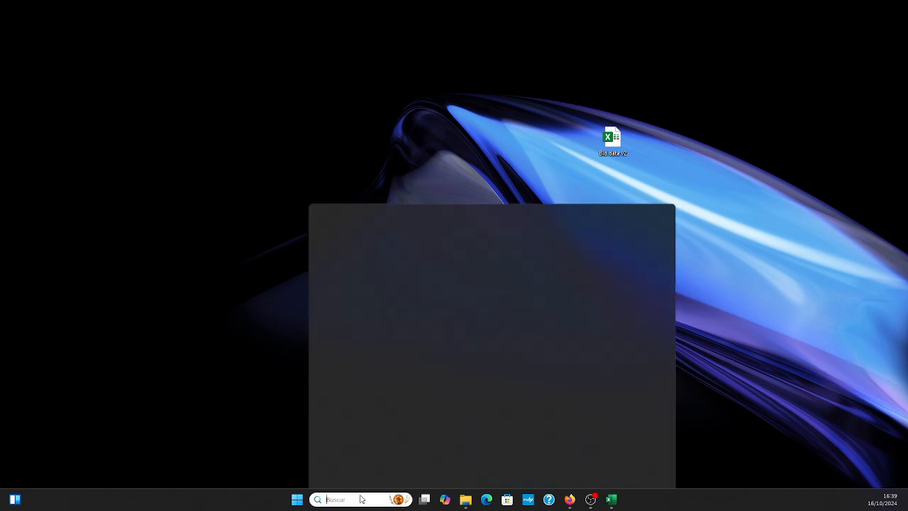
{"action": "type", "text": "ex"}
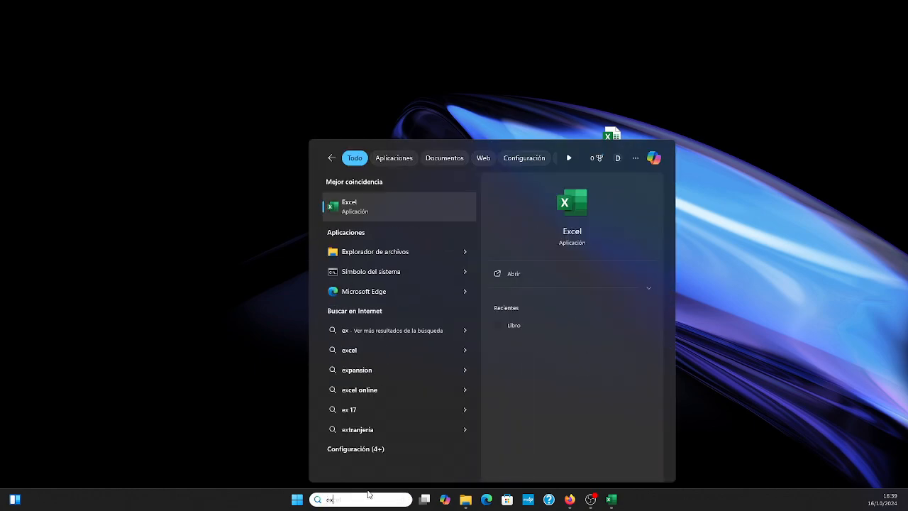
{"action": "left_click", "coordinate": [374, 213]}
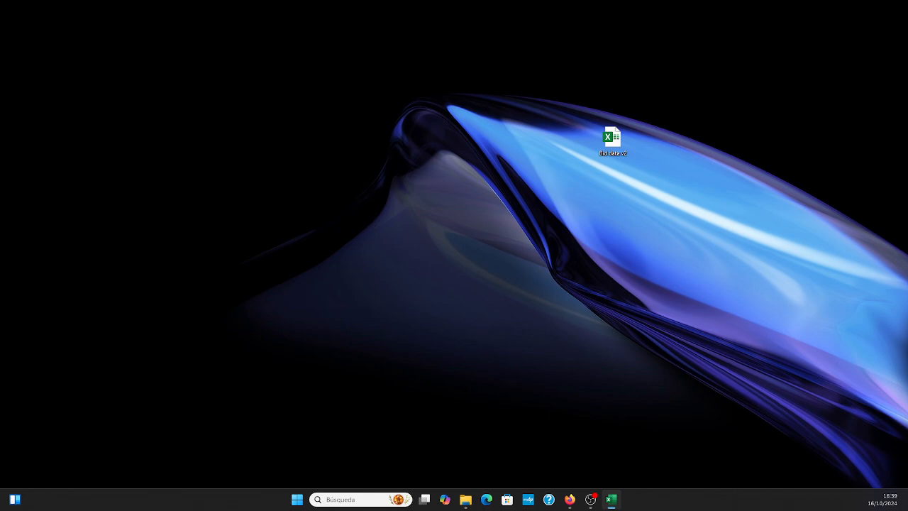
{"action": "left_click_drag", "start_coordinate": [907, 34], "coordinate": [490, 58]}
{"action": "left_click", "coordinate": [800, 61]}
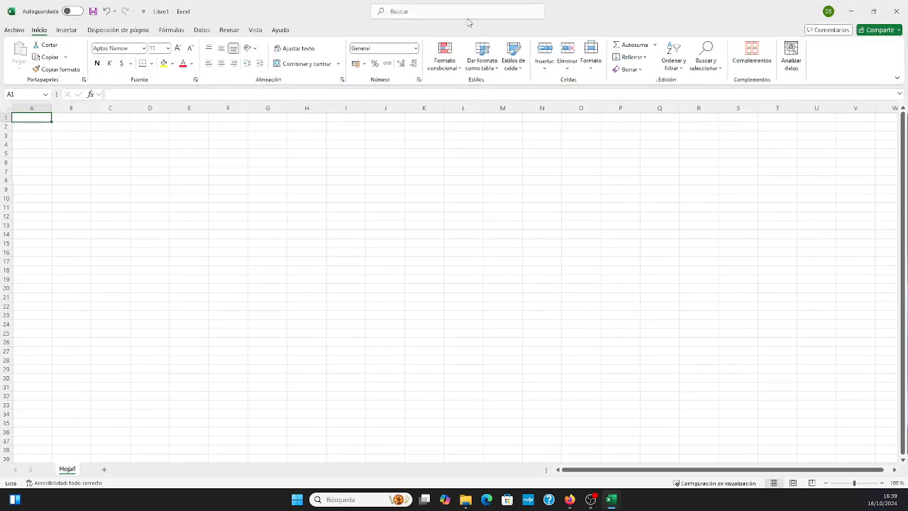
Step: Import data from the Excel workbook Bid data v2 in the Escritorio folder
{"action": "left_click", "coordinate": [202, 30]}
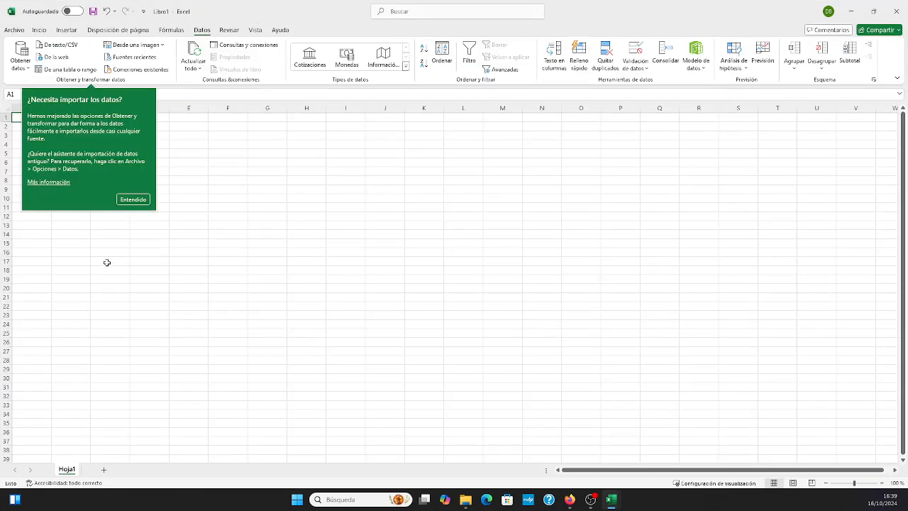
{"action": "left_click", "coordinate": [134, 199]}
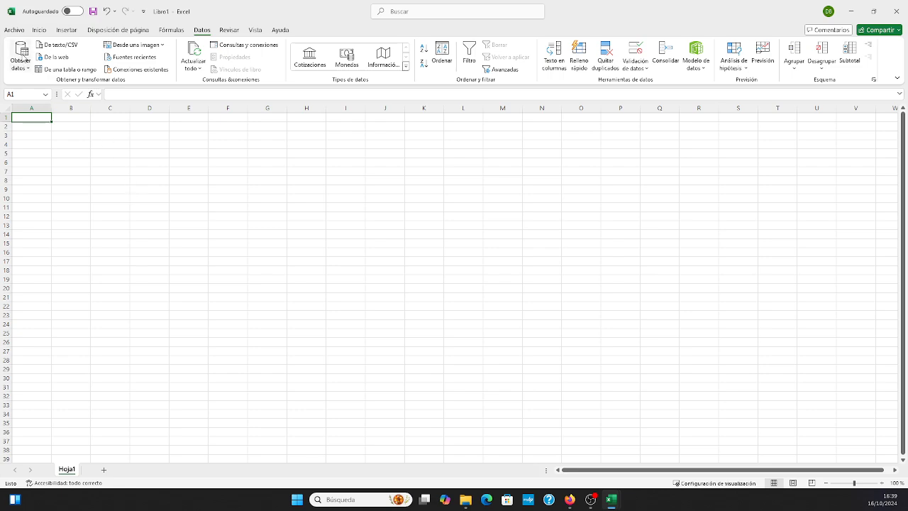
{"action": "left_click", "coordinate": [26, 75]}
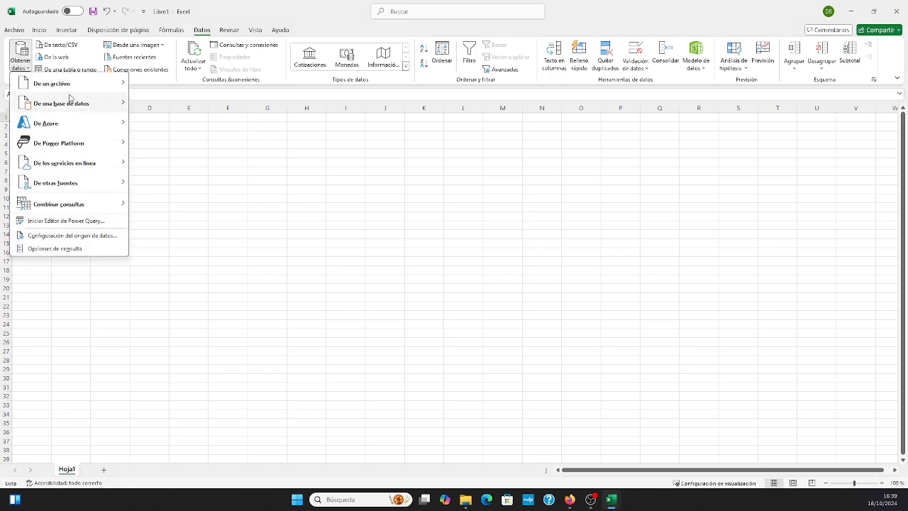
{"action": "mouse_move", "coordinate": [74, 91]}
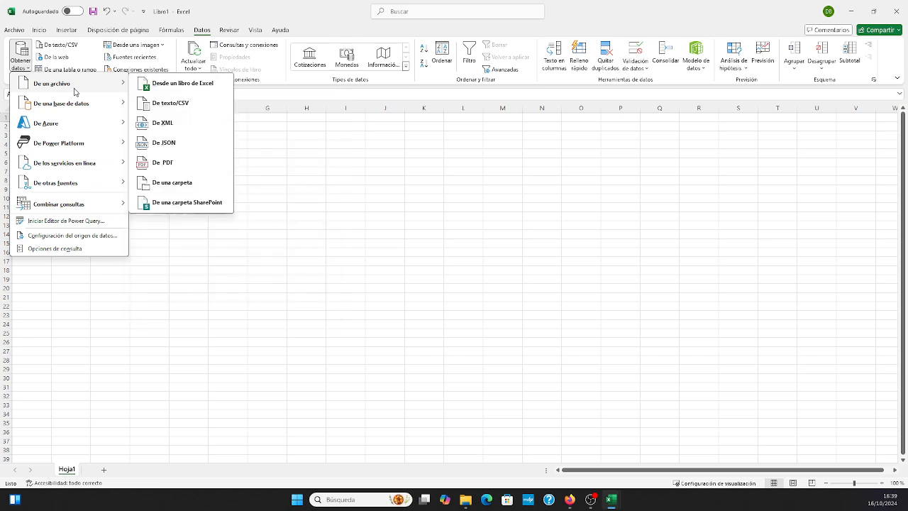
{"action": "left_click", "coordinate": [187, 92]}
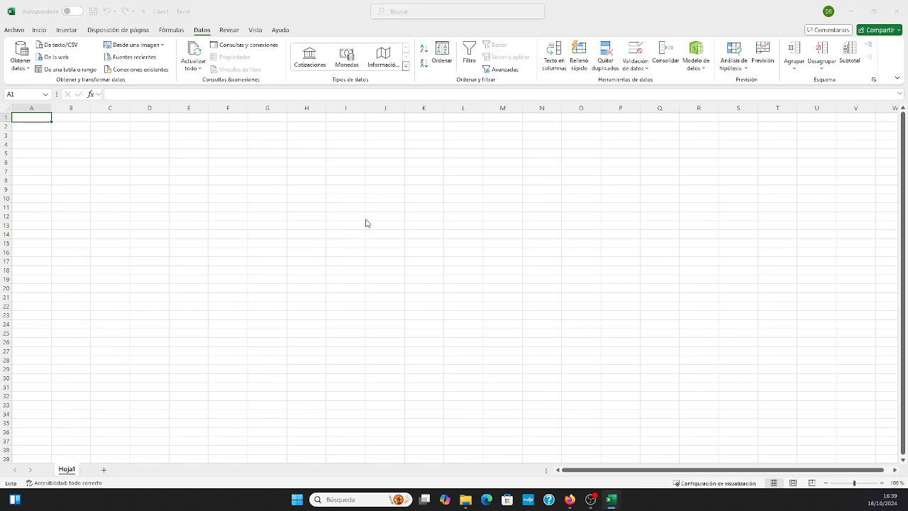
{"action": "left_click", "coordinate": [42, 126]}
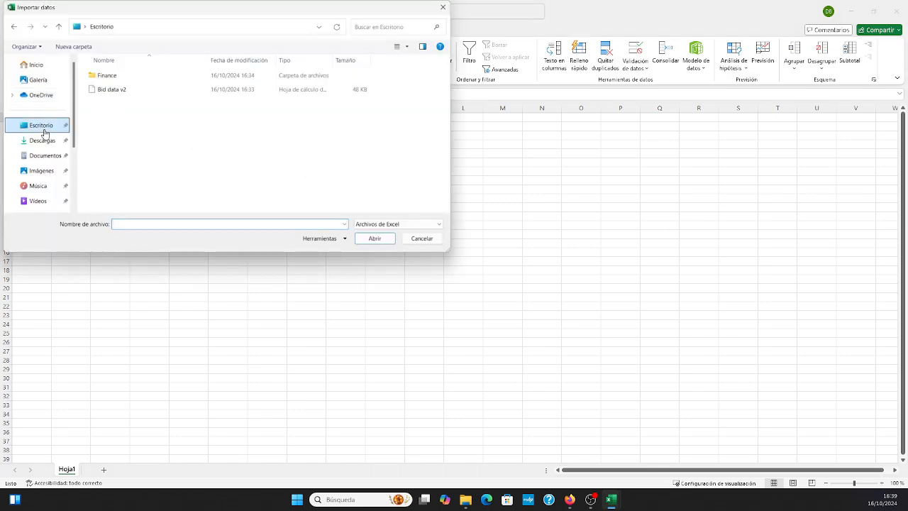
{"action": "double_click", "coordinate": [119, 92]}
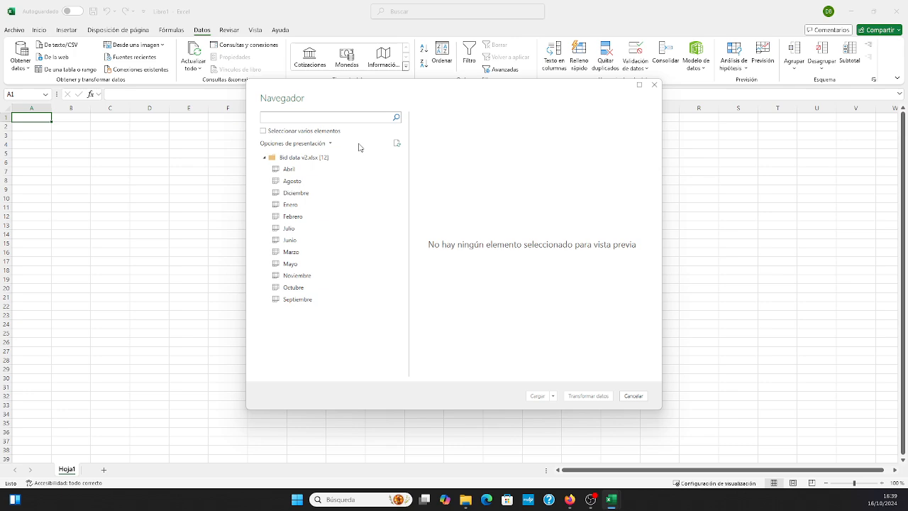
Step: Select all twelve monthly sheets of Bid data v2.xlsx and open them for transformation in the Power Query editor
{"action": "left_click", "coordinate": [266, 132]}
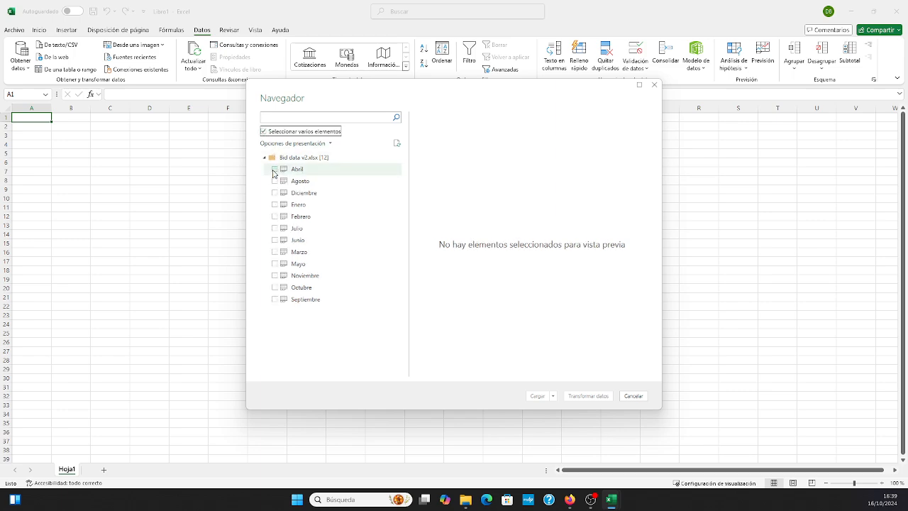
{"action": "left_click", "coordinate": [276, 169]}
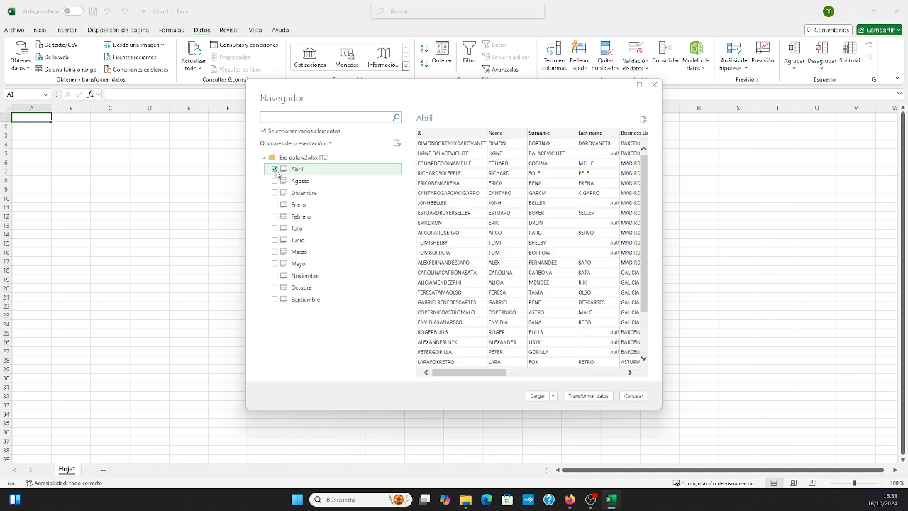
{"action": "left_click", "coordinate": [276, 300], "text": "shift"}
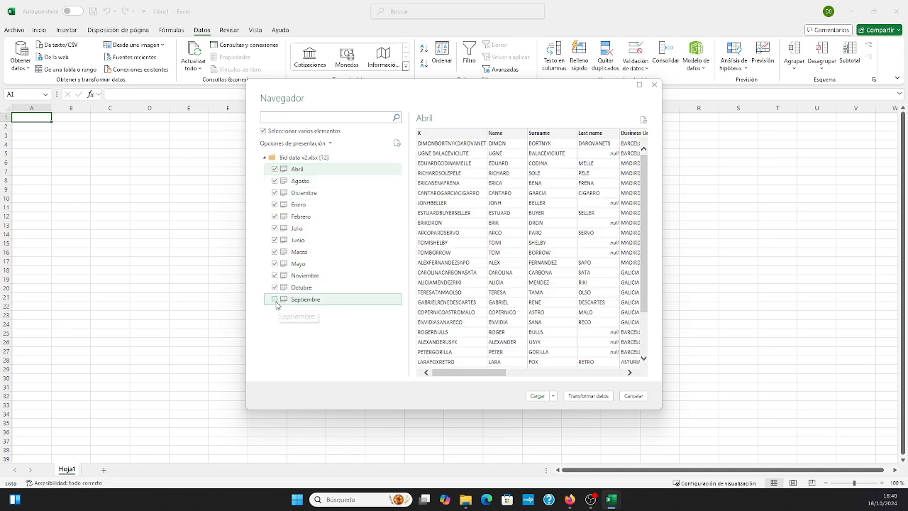
{"action": "left_click", "coordinate": [276, 301]}
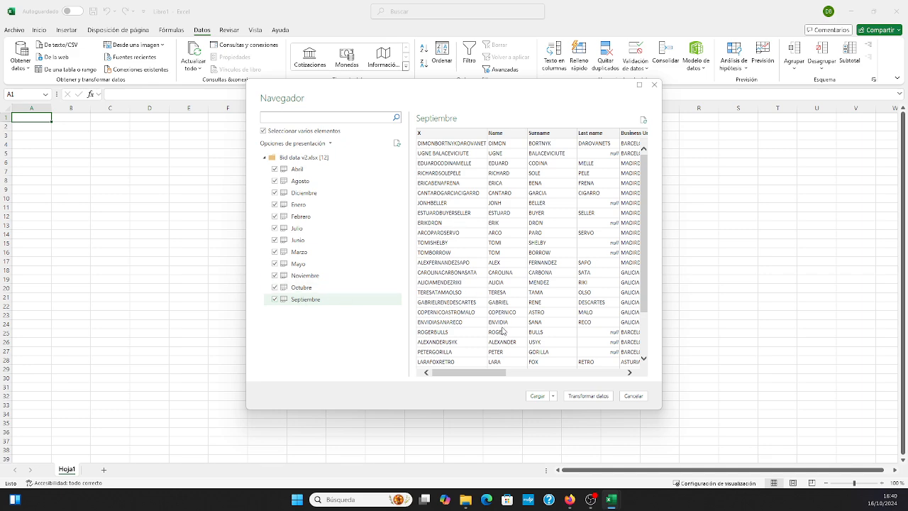
{"action": "left_click", "coordinate": [583, 400]}
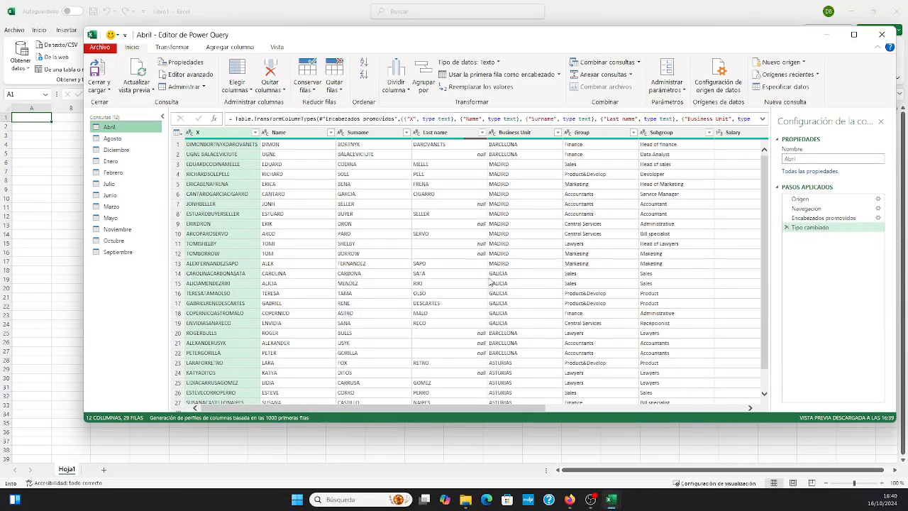
Step: Start appending queries into a new query, using the option for three or more tables
{"action": "scroll", "coordinate": [277, 177], "scroll_direction": "down", "scroll_amount": 2}
{"action": "scroll", "coordinate": [355, 249], "scroll_direction": "up", "scroll_amount": 2}
{"action": "left_click", "coordinate": [631, 78]}
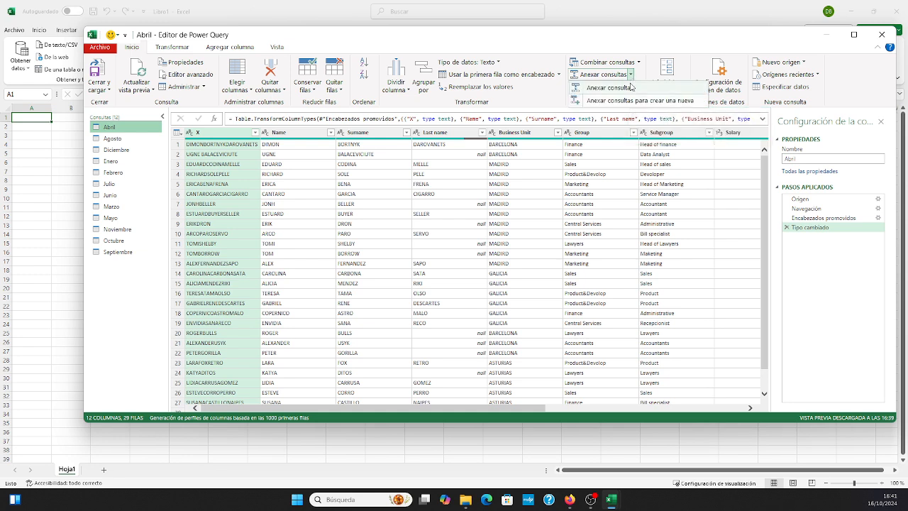
{"action": "left_click", "coordinate": [620, 108]}
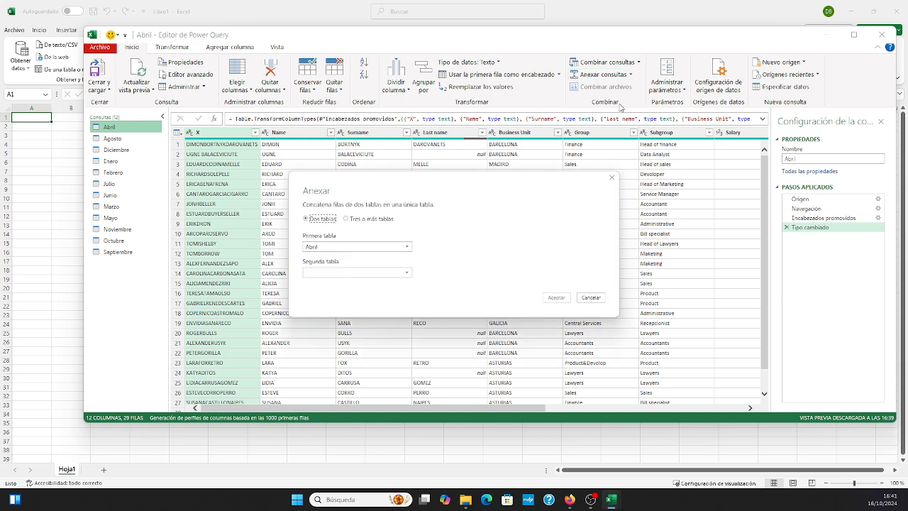
{"action": "left_click", "coordinate": [350, 222]}
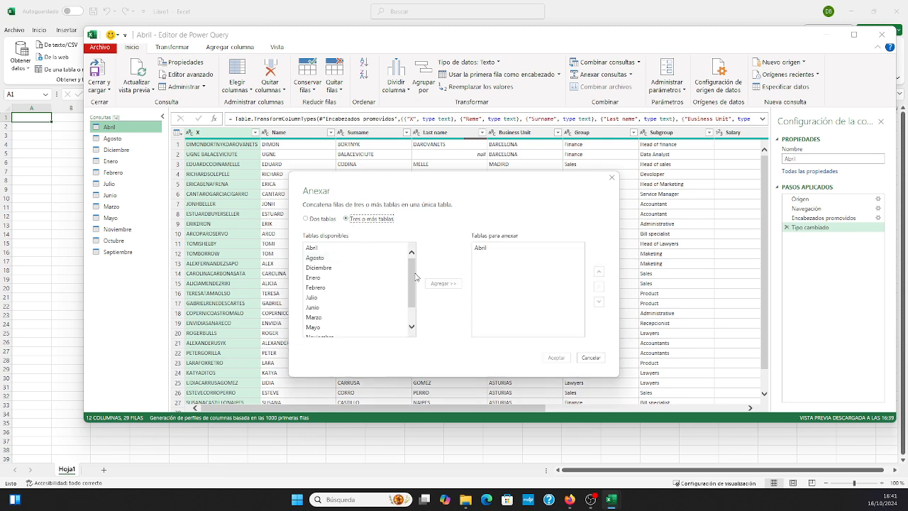
Step: Add the Agosto, Diciembre, Enero and Febrero tables to the list of tables to append
{"action": "left_click", "coordinate": [326, 259]}
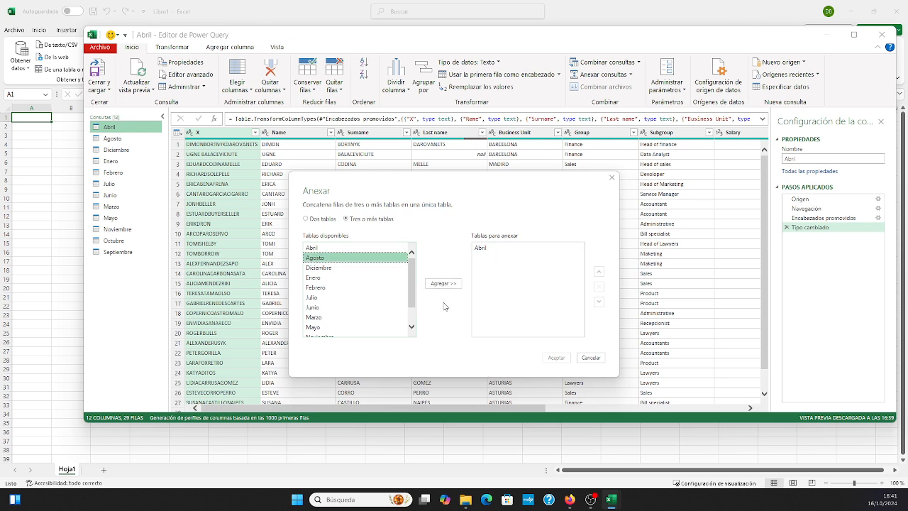
{"action": "left_click", "coordinate": [444, 284]}
{"action": "left_click", "coordinate": [346, 269]}
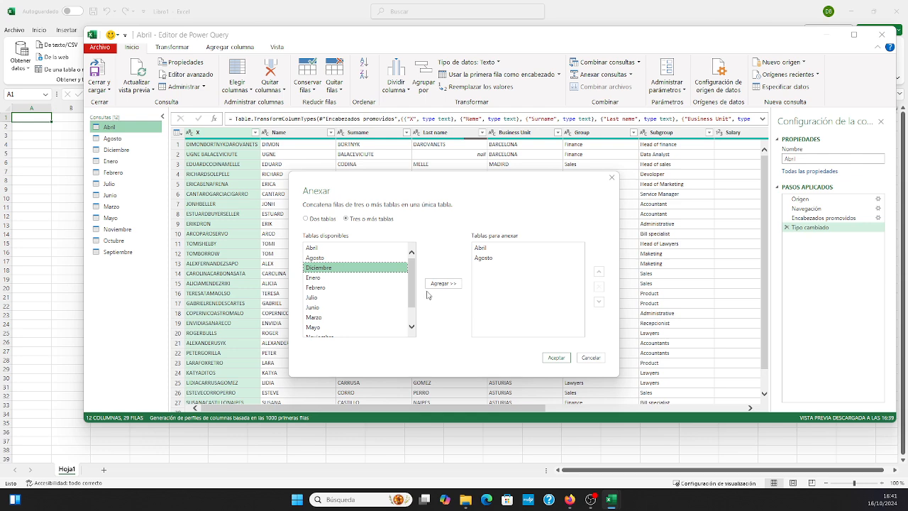
{"action": "left_click", "coordinate": [440, 285]}
{"action": "left_click", "coordinate": [362, 279]}
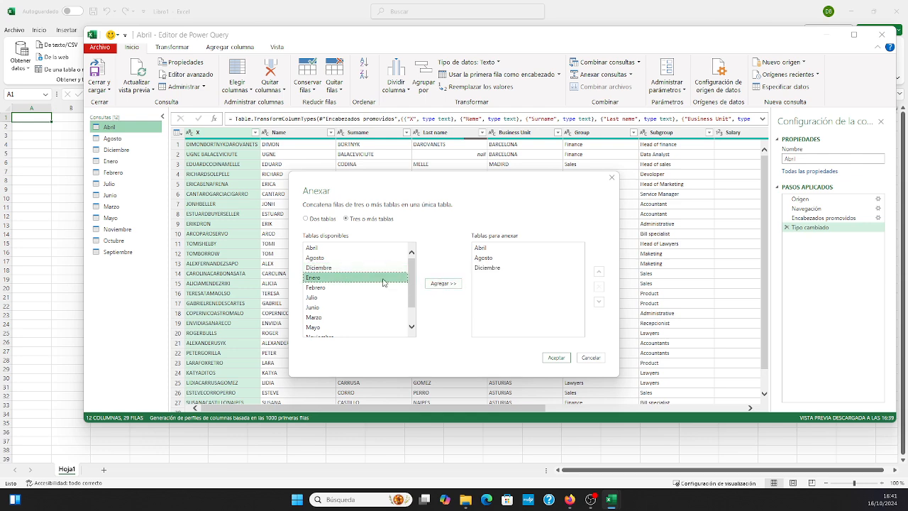
{"action": "left_click", "coordinate": [442, 286]}
{"action": "left_click", "coordinate": [357, 287]}
{"action": "left_click", "coordinate": [437, 285]}
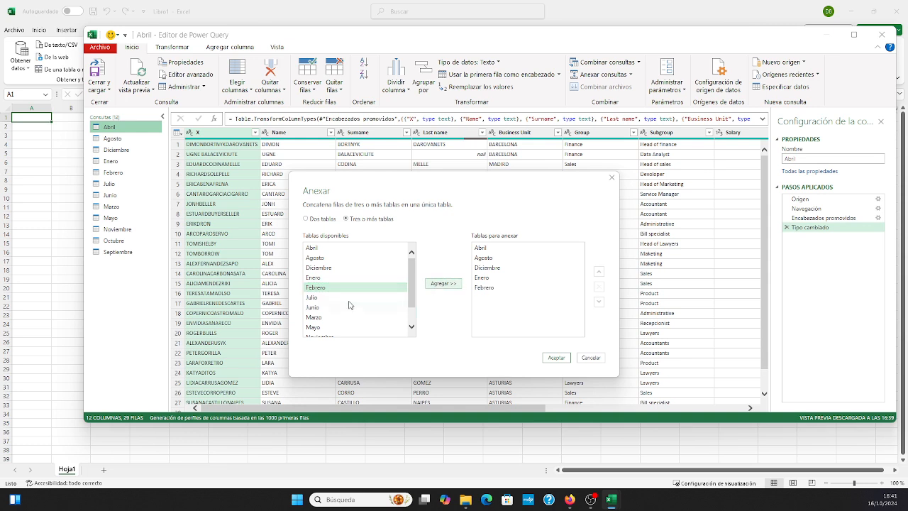
Step: Add the Julio, Junio and Marzo tables to the list of tables to append
{"action": "left_click", "coordinate": [349, 298]}
{"action": "left_click", "coordinate": [433, 284]}
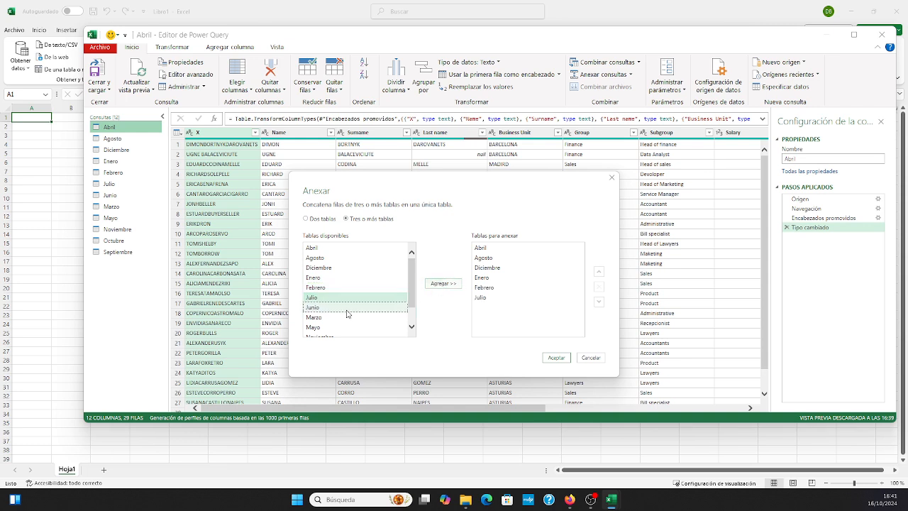
{"action": "left_click", "coordinate": [347, 309]}
{"action": "left_click", "coordinate": [438, 284]}
{"action": "left_click", "coordinate": [366, 318]}
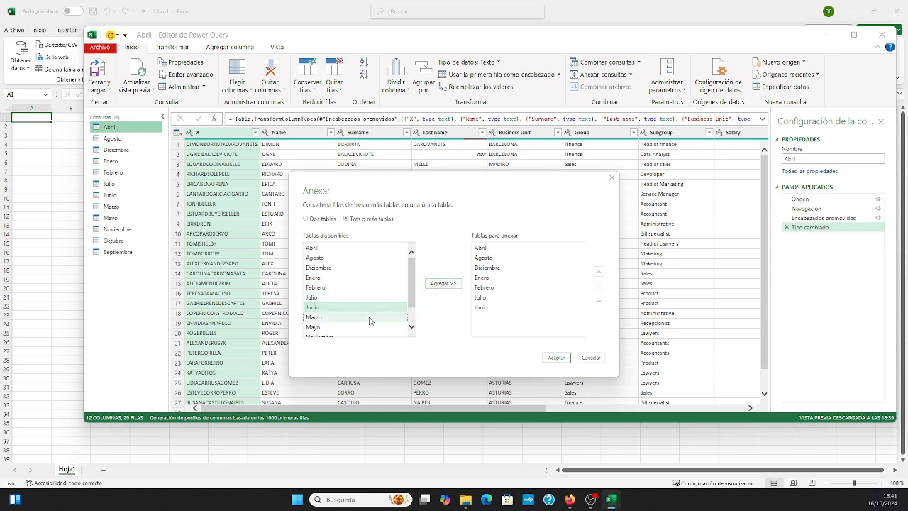
{"action": "left_click", "coordinate": [445, 286]}
Step: Add the Mayo, Noviembre, Octubre and Septiembre tables to the list and create the appended query
{"action": "scroll", "coordinate": [369, 309], "scroll_direction": "down", "scroll_amount": 2}
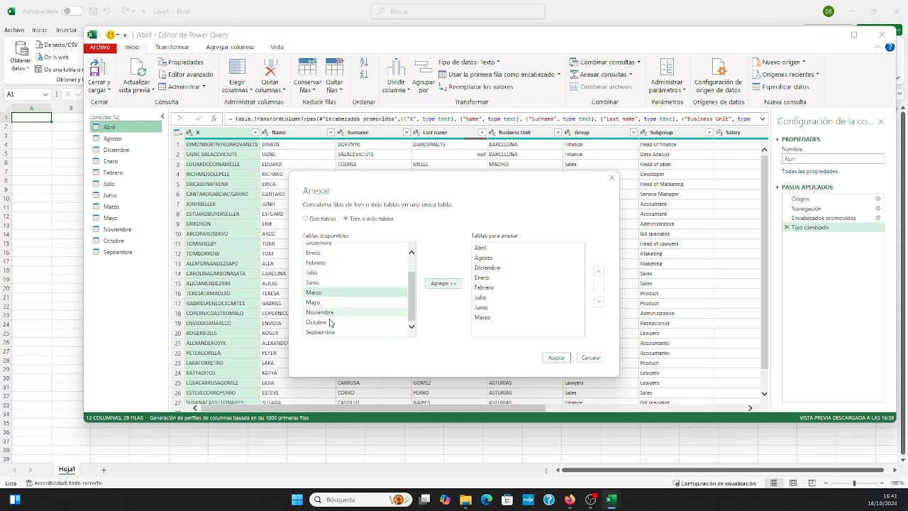
{"action": "left_click", "coordinate": [331, 304]}
{"action": "left_click", "coordinate": [436, 285]}
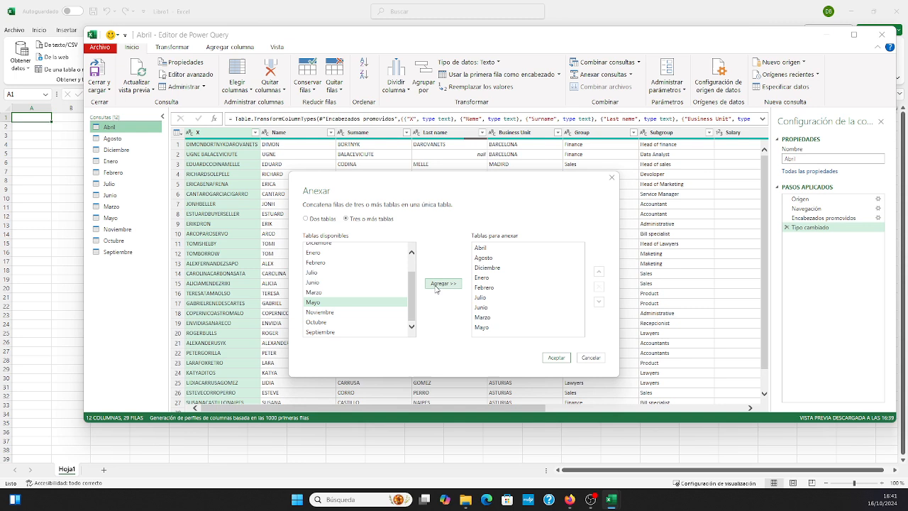
{"action": "left_click", "coordinate": [341, 314]}
{"action": "left_click", "coordinate": [443, 284]}
{"action": "left_click", "coordinate": [350, 322]}
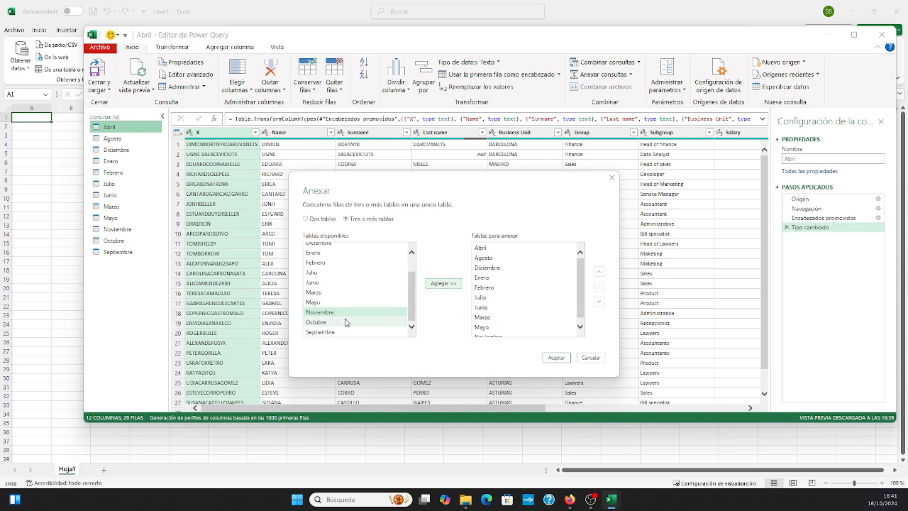
{"action": "left_click", "coordinate": [443, 284]}
{"action": "left_click", "coordinate": [359, 333]}
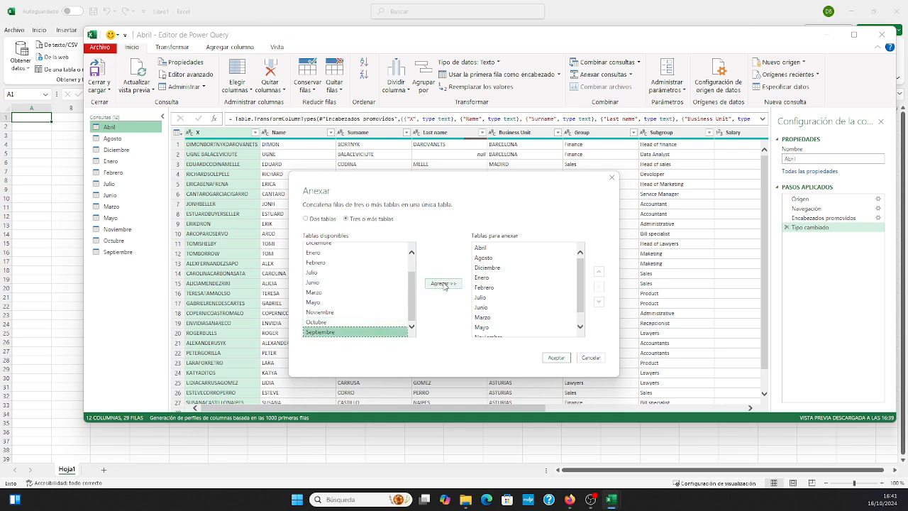
{"action": "left_click", "coordinate": [445, 284]}
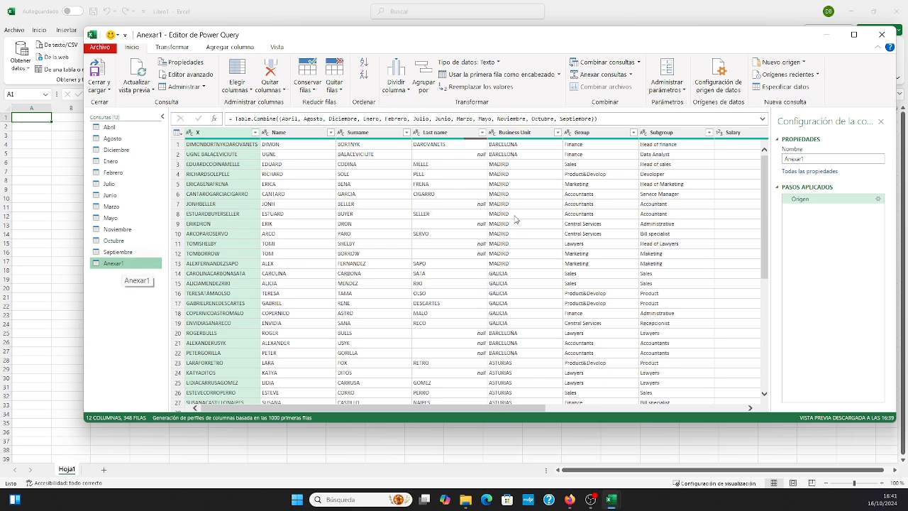
Step: Maximize the Power Query editor and set the Surname column's data type to Texto
{"action": "left_click", "coordinate": [853, 34]}
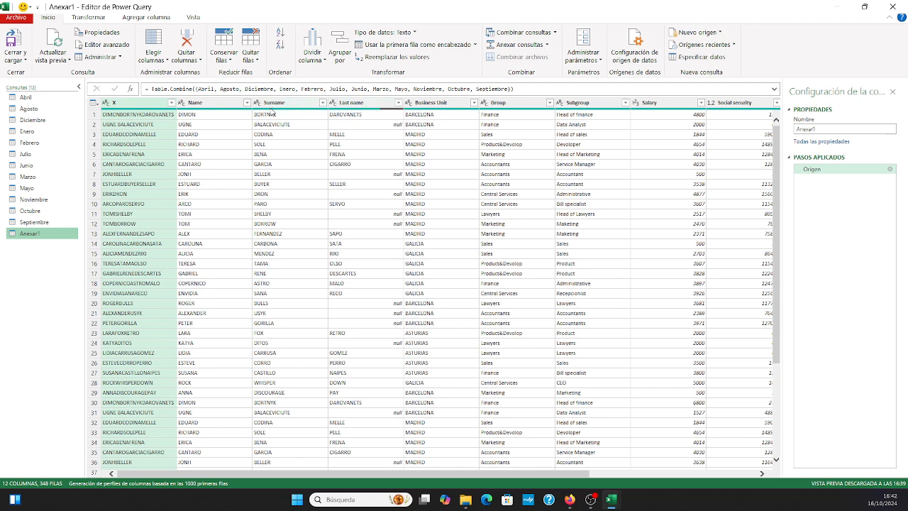
{"action": "left_click", "coordinate": [258, 104]}
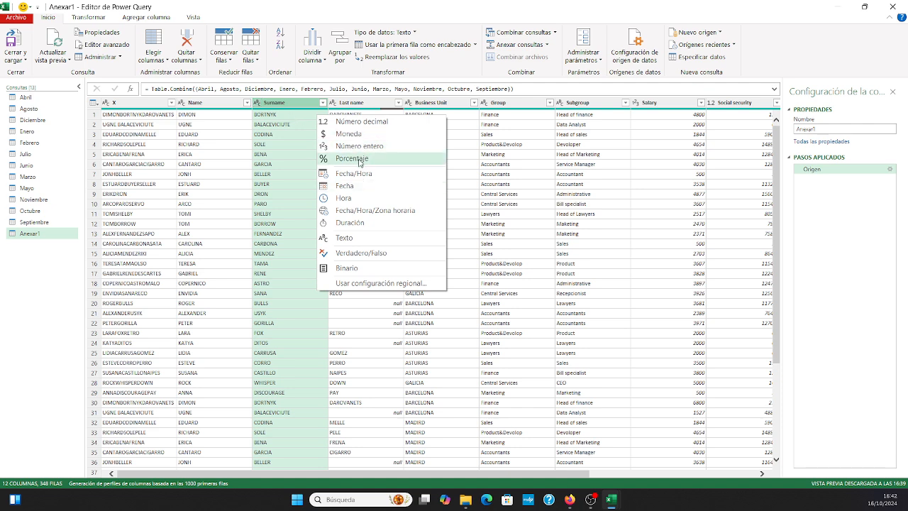
{"action": "left_click", "coordinate": [359, 239]}
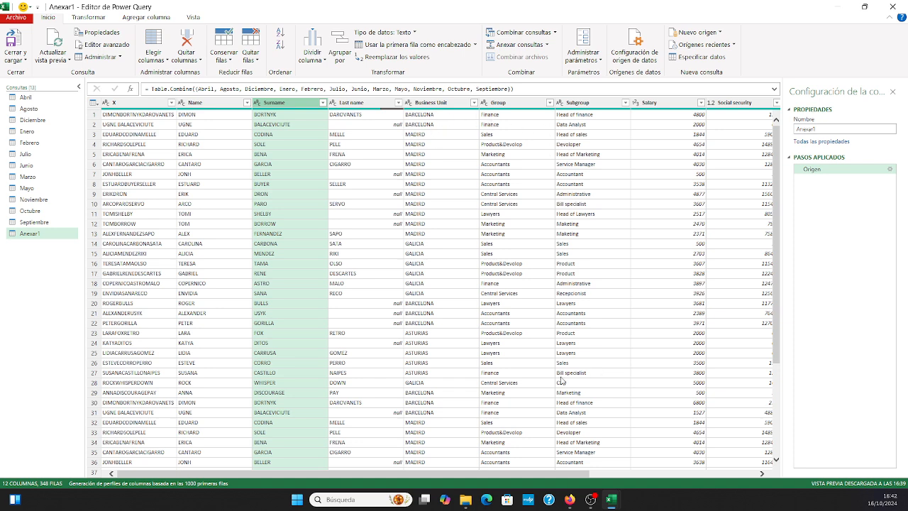
Step: Set the Salary column's data type to Número decimal in the appended query
{"action": "left_click_drag", "start_coordinate": [518, 473], "coordinate": [665, 479]}
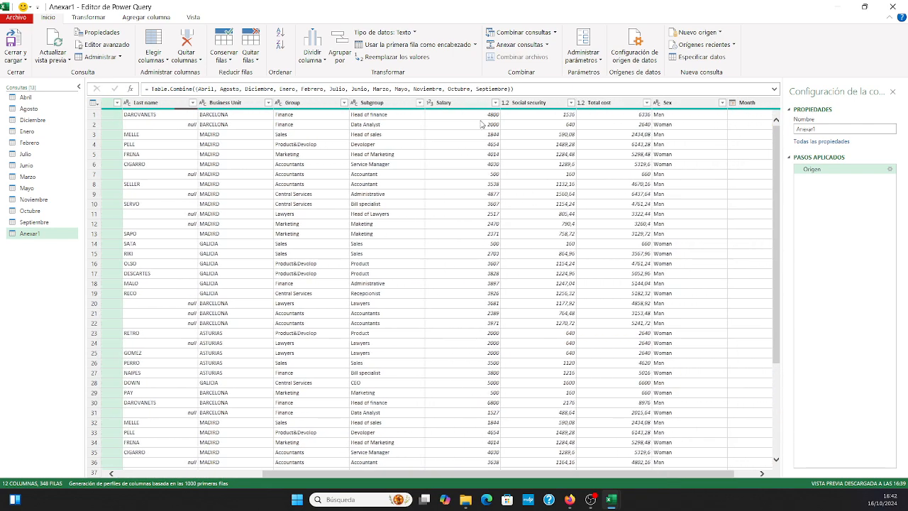
{"action": "left_click", "coordinate": [429, 103]}
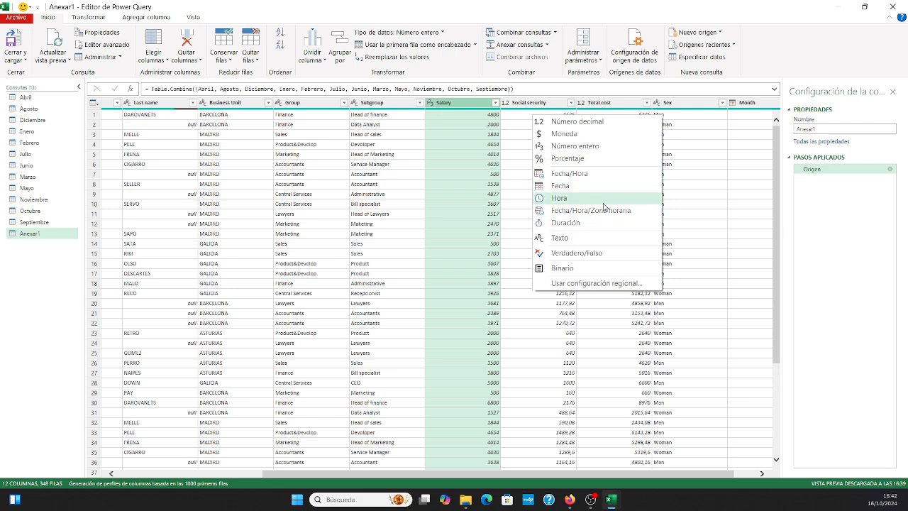
{"action": "left_click", "coordinate": [583, 122]}
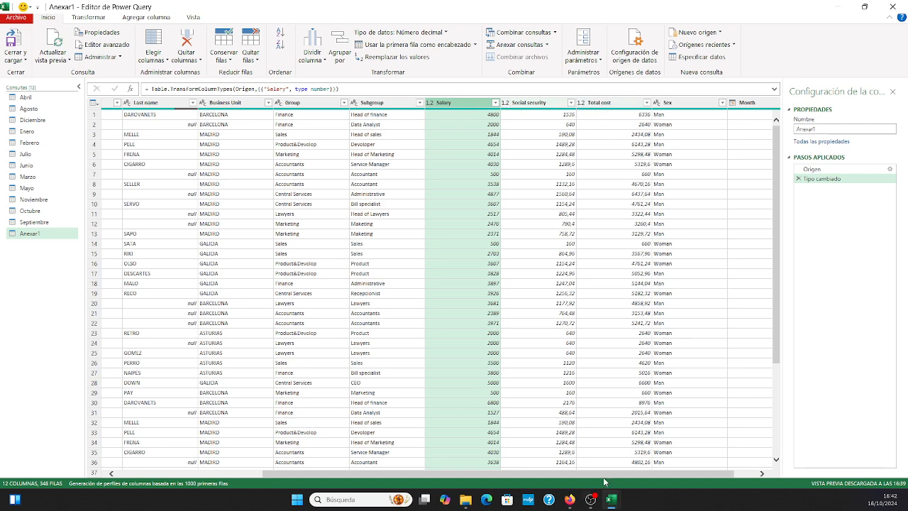
Step: Check the Month column's data type, then close the query editor and load the appended query into the workbook
{"action": "left_click_drag", "start_coordinate": [607, 473], "coordinate": [705, 475]}
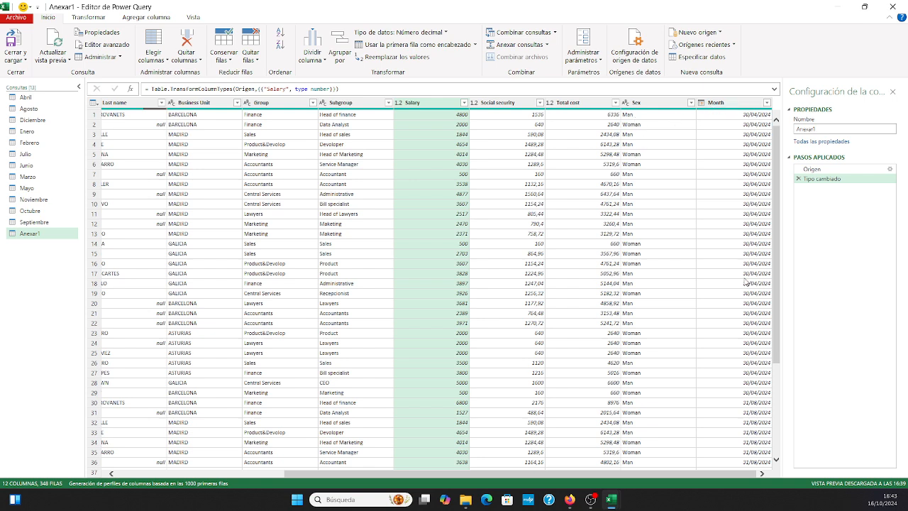
{"action": "left_click", "coordinate": [703, 105]}
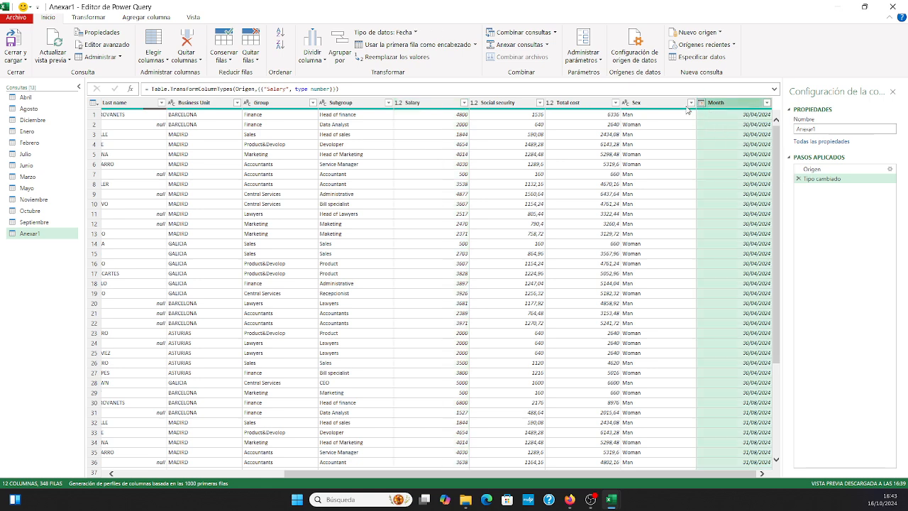
{"action": "left_click", "coordinate": [691, 90]}
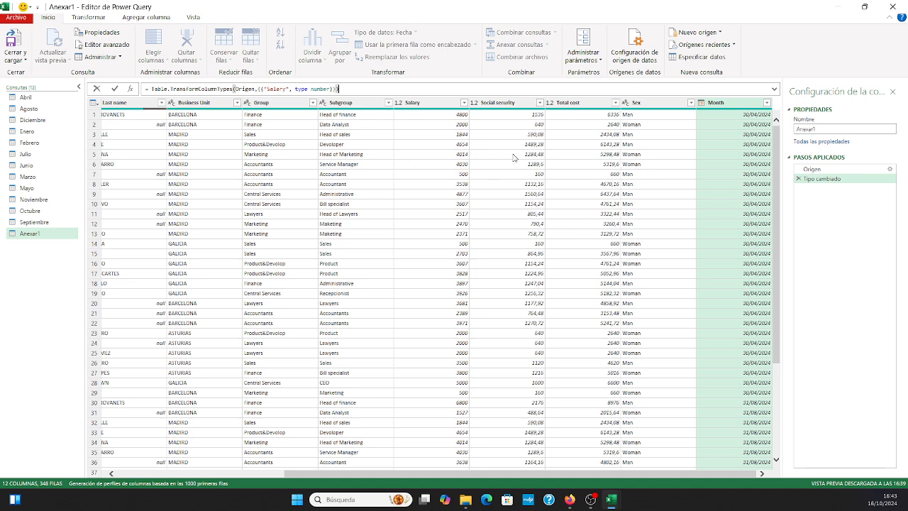
{"action": "left_click", "coordinate": [545, 475]}
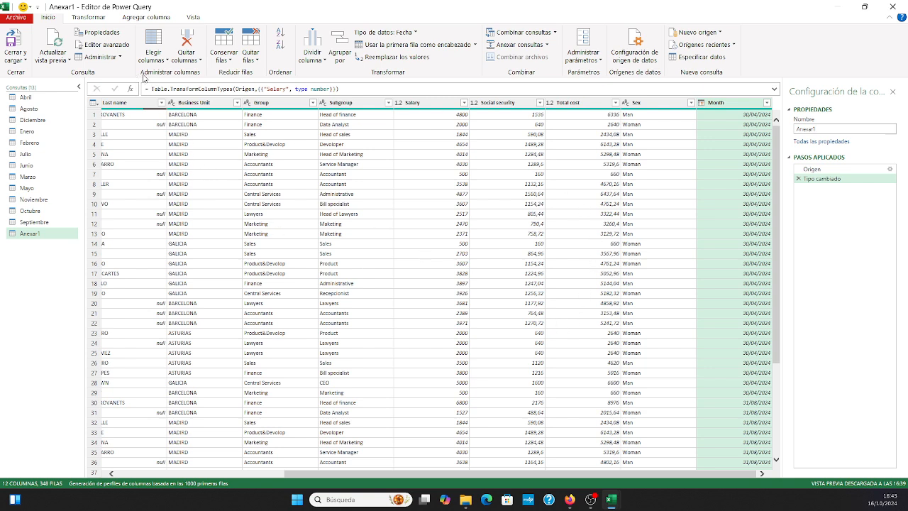
{"action": "left_click", "coordinate": [21, 47]}
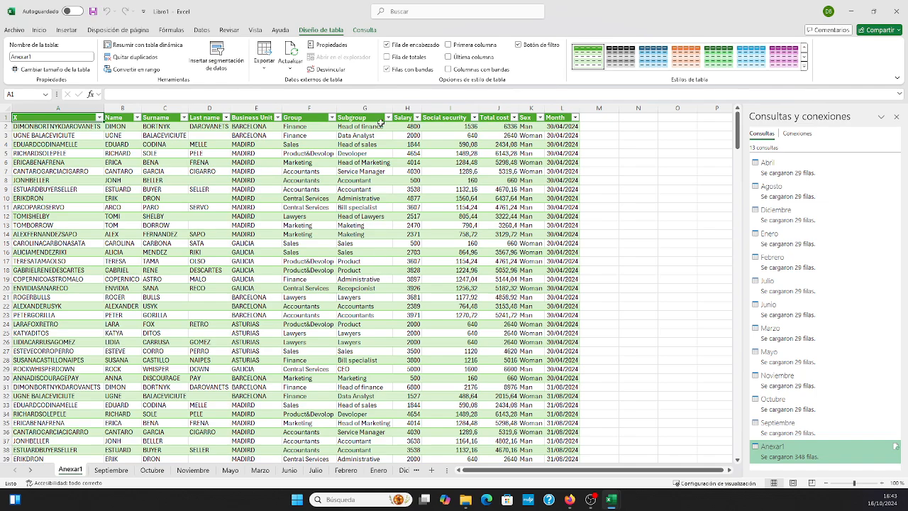
Step: Look through the rows of the combined table and close the Consultas y conexiones pane
{"action": "scroll", "coordinate": [410, 149], "scroll_direction": "down", "scroll_amount": 1}
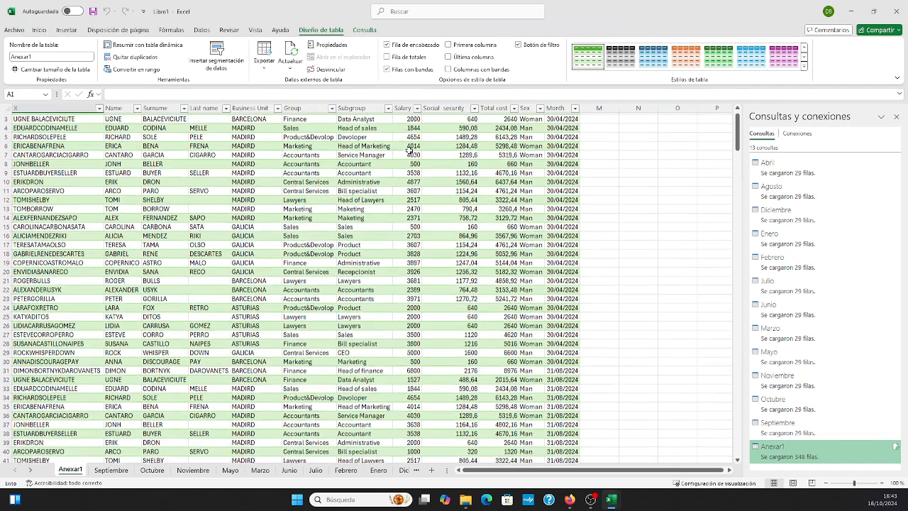
{"action": "scroll", "coordinate": [415, 155], "scroll_direction": "down", "scroll_amount": 4}
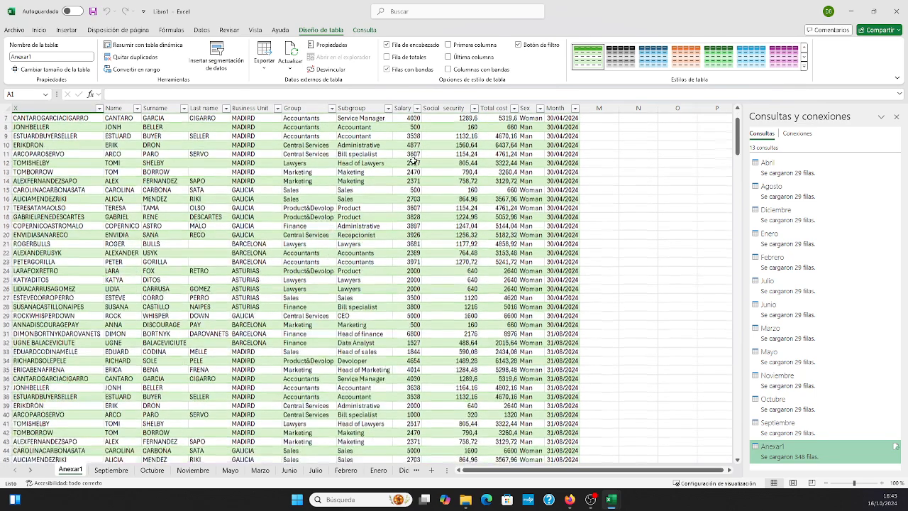
{"action": "scroll", "coordinate": [413, 161], "scroll_direction": "down", "scroll_amount": 2}
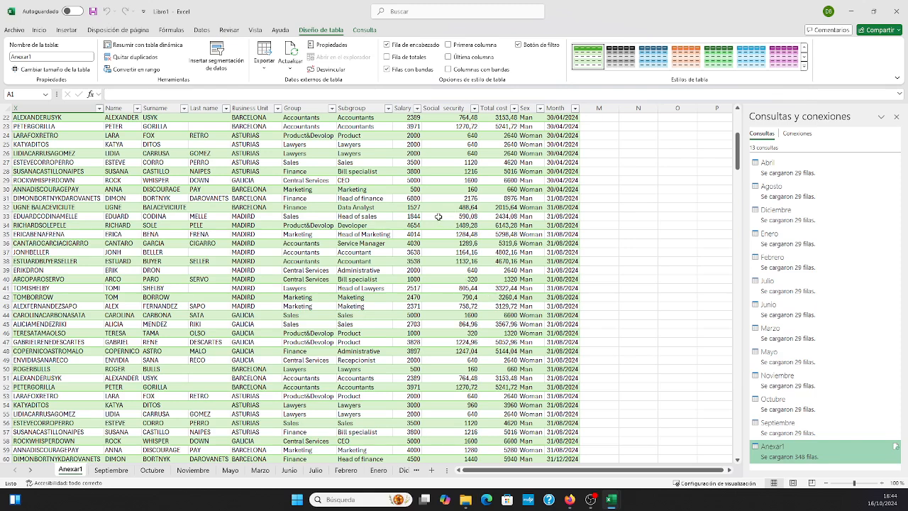
{"action": "scroll", "coordinate": [441, 210], "scroll_direction": "up", "scroll_amount": 7}
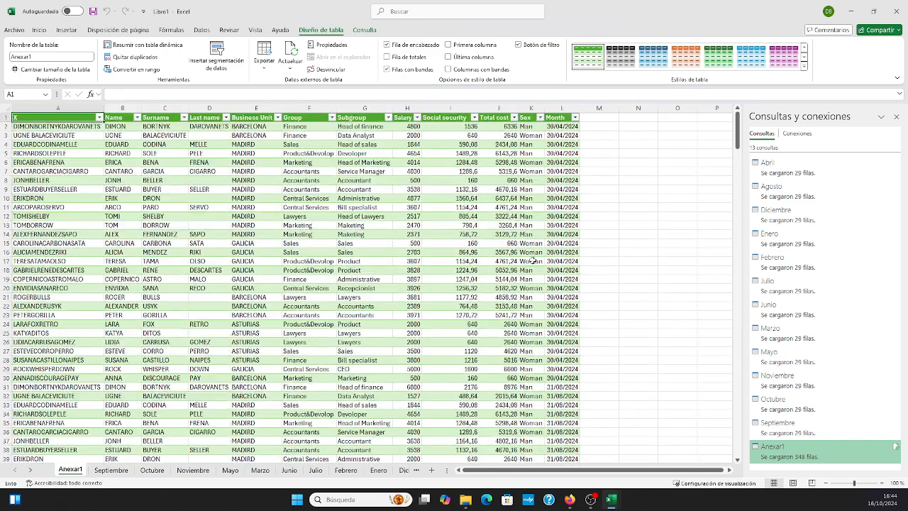
{"action": "left_click", "coordinate": [896, 116]}
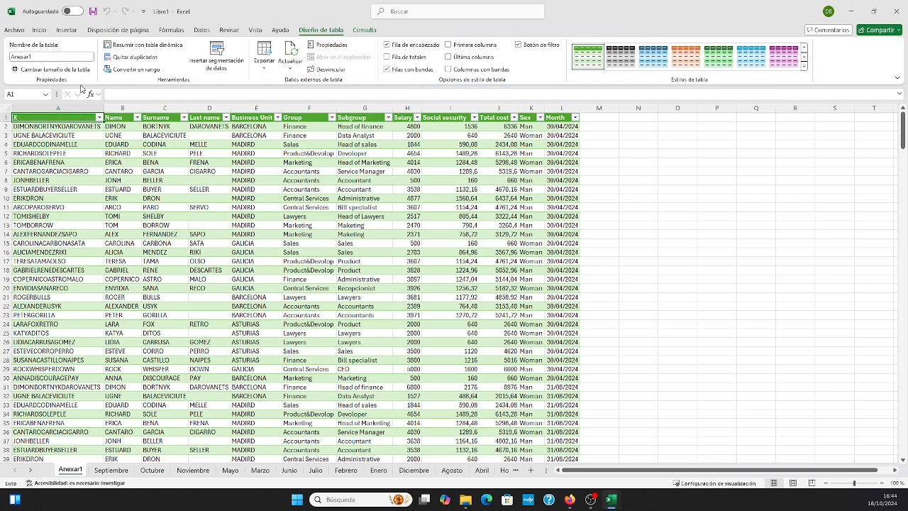
Step: Insert a pivot table based on the Anexar1 table in a new worksheet
{"action": "left_click", "coordinate": [67, 31]}
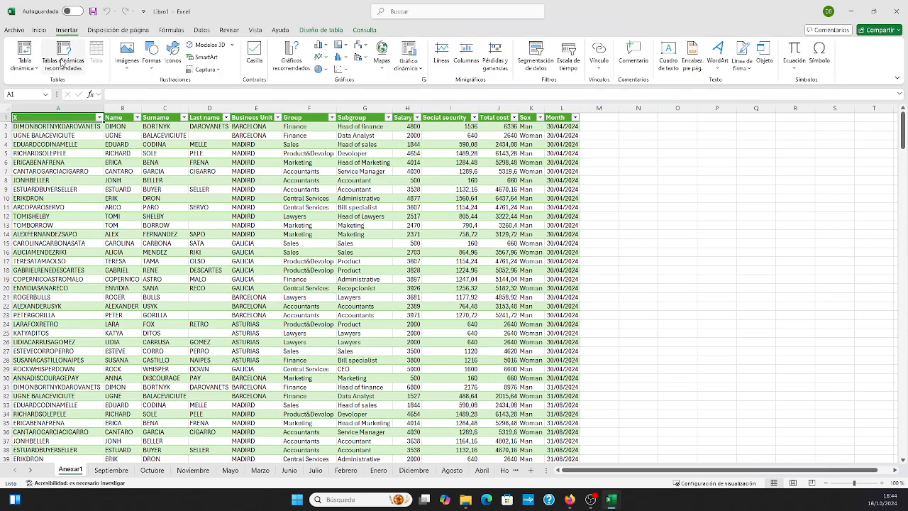
{"action": "left_click", "coordinate": [24, 52]}
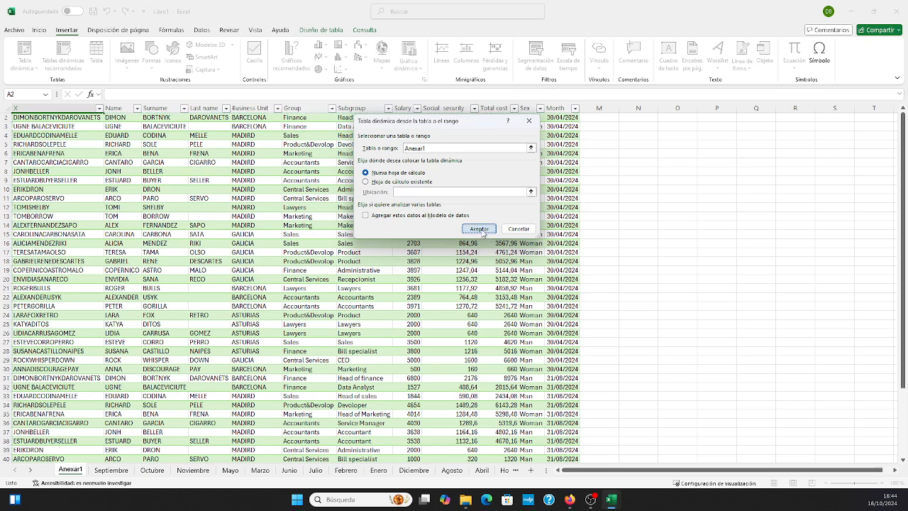
{"action": "left_click", "coordinate": [479, 229]}
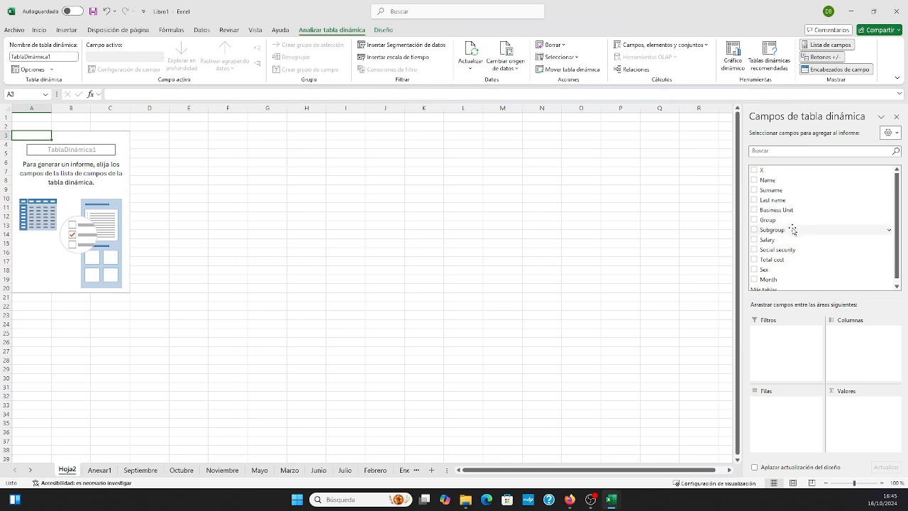
Step: Add the Month field to the pivot table rows and remove the Días (Month) grouping
{"action": "scroll", "coordinate": [792, 230], "scroll_direction": "down", "scroll_amount": 1}
{"action": "left_click_drag", "start_coordinate": [770, 276], "coordinate": [780, 420]}
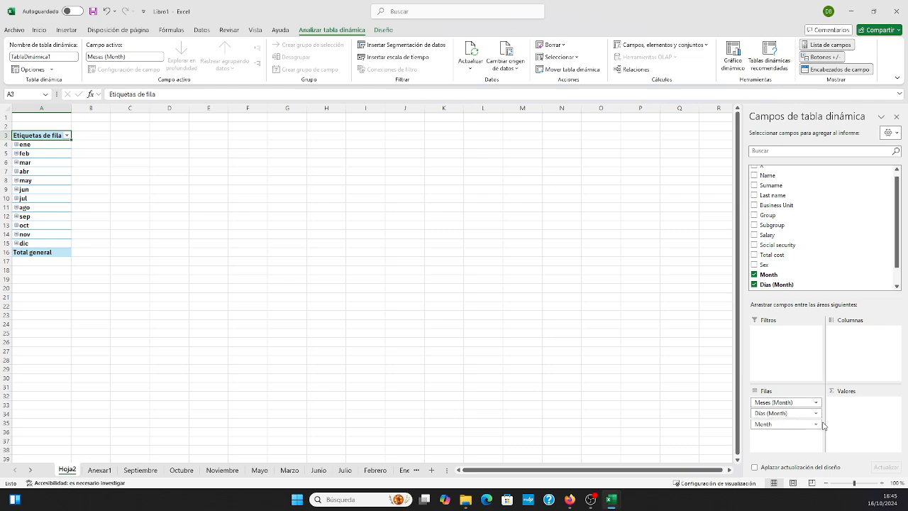
{"action": "left_click", "coordinate": [816, 414]}
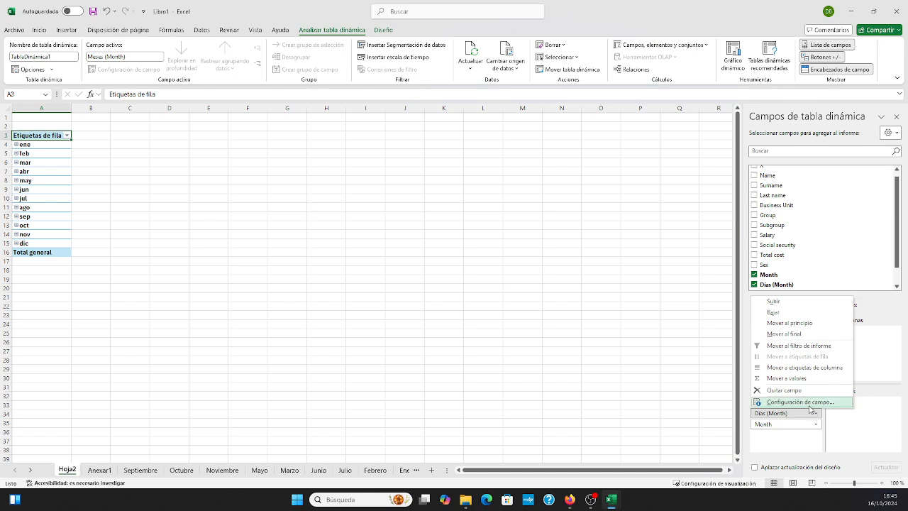
{"action": "left_click", "coordinate": [795, 391]}
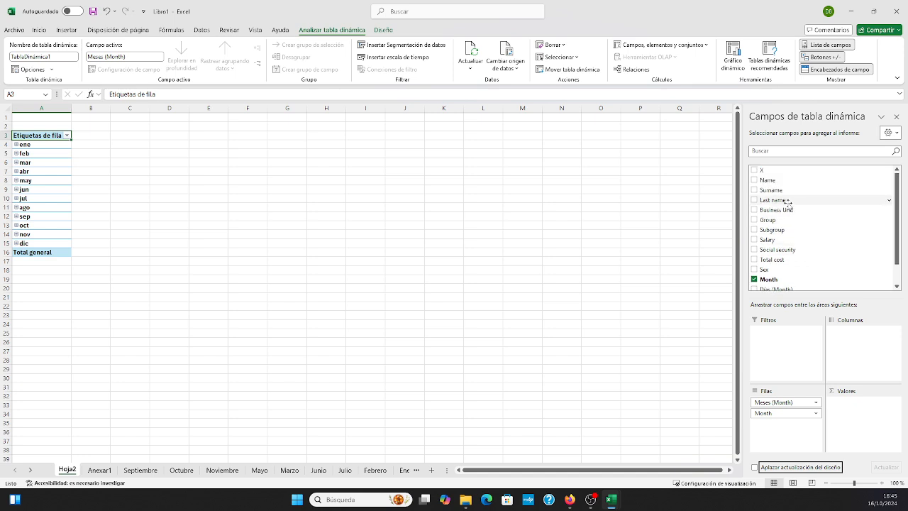
Step: Add the Total cost field to the pivot table values as a sum
{"action": "scroll", "coordinate": [791, 206], "scroll_direction": "down", "scroll_amount": 1}
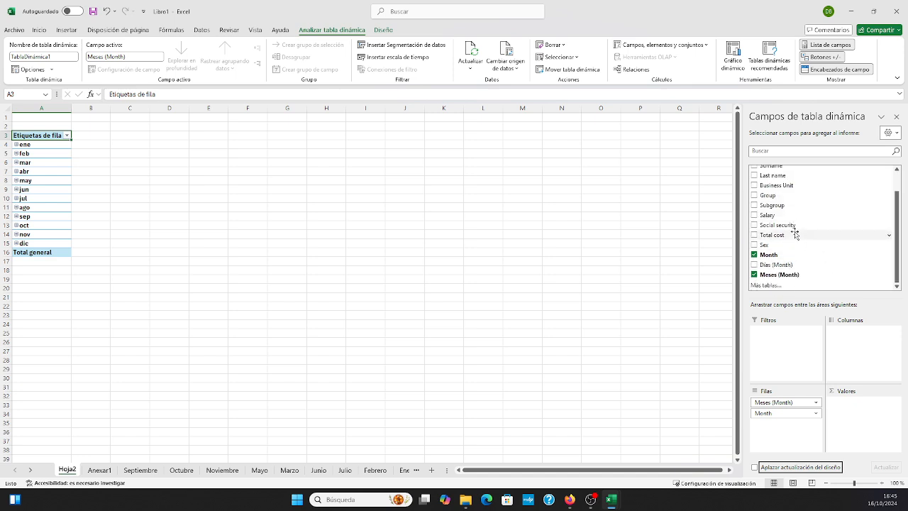
{"action": "left_click", "coordinate": [781, 236]}
{"action": "left_click_drag", "start_coordinate": [781, 236], "coordinate": [855, 415]}
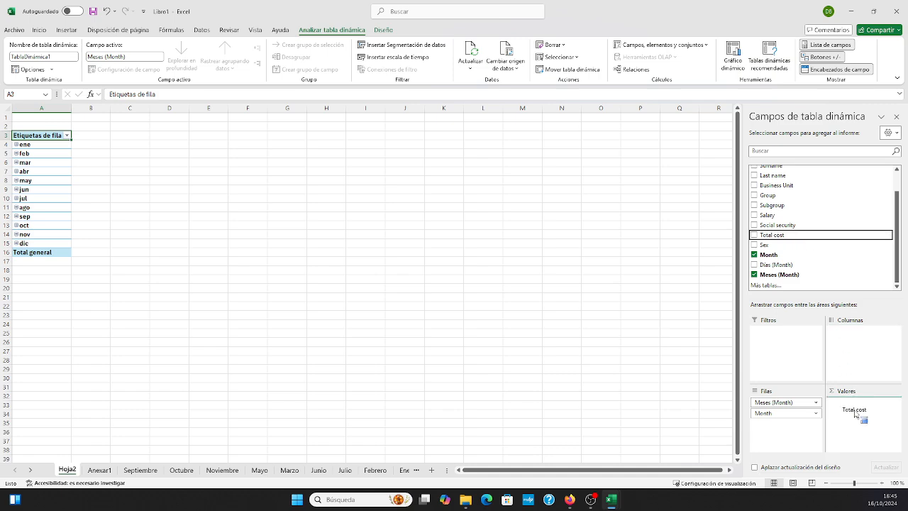
{"action": "left_click_drag", "start_coordinate": [854, 415], "coordinate": [856, 414]}
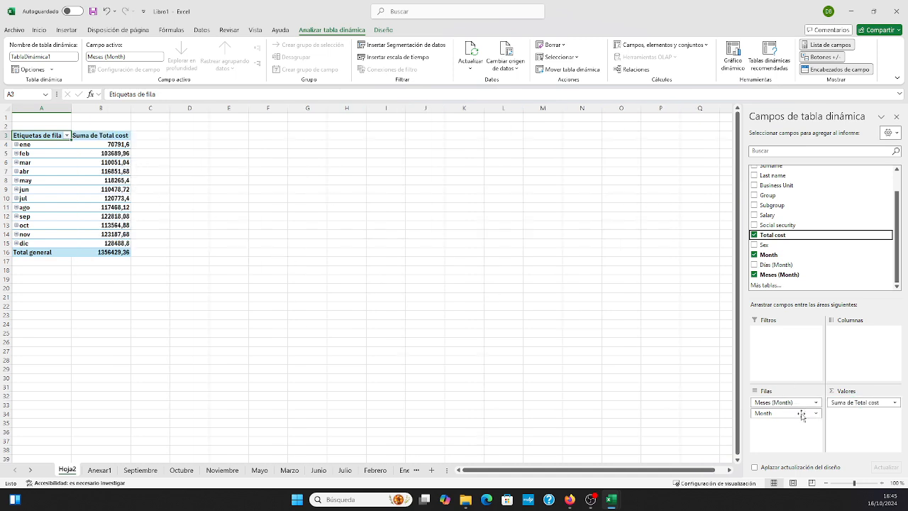
Step: Format the monthly Total cost sums from ene to dic with thousands separators and two decimals
{"action": "left_click_drag", "start_coordinate": [110, 142], "coordinate": [106, 244]}
{"action": "left_click", "coordinate": [44, 30]}
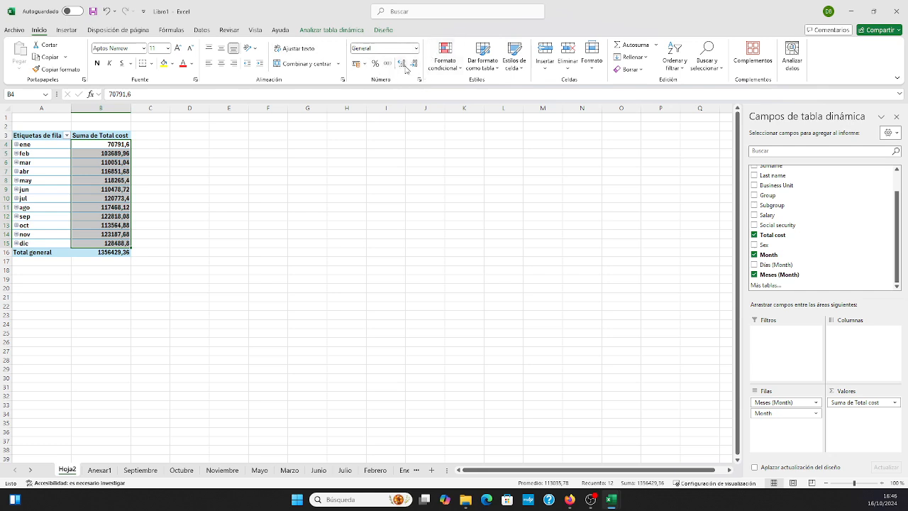
{"action": "left_click", "coordinate": [404, 64]}
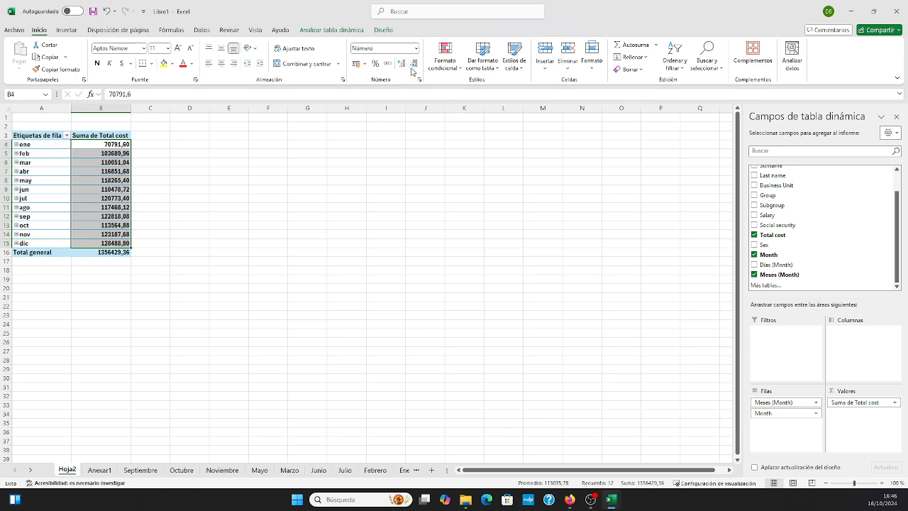
{"action": "left_click", "coordinate": [388, 65]}
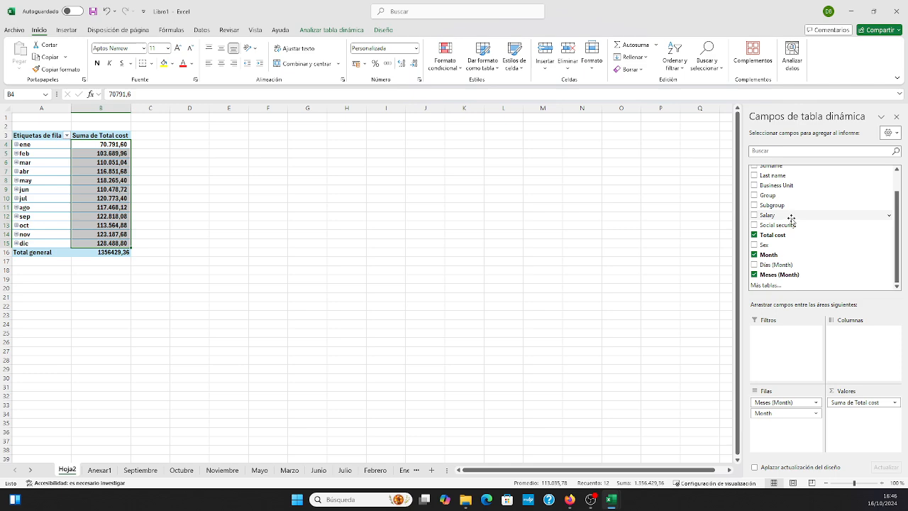
Step: Add the Group field to the pivot table as a report filter
{"action": "scroll", "coordinate": [807, 258], "scroll_direction": "up", "scroll_amount": 1}
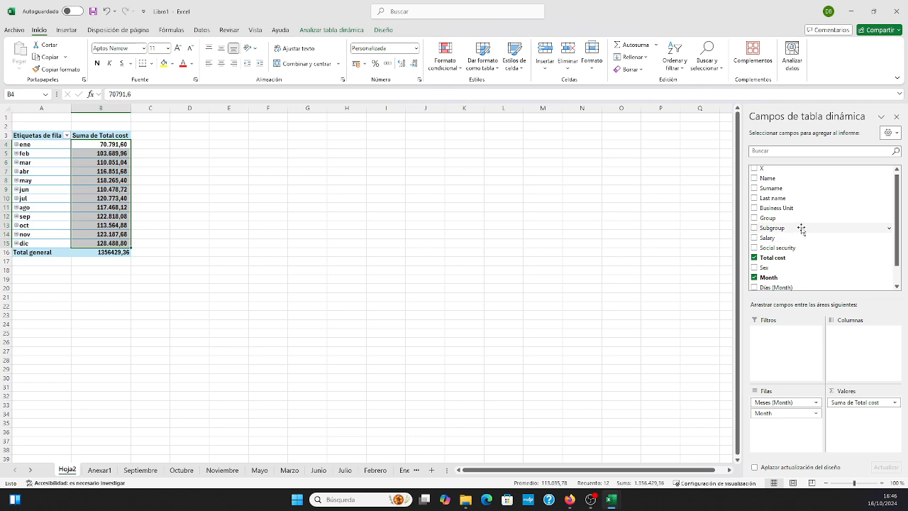
{"action": "scroll", "coordinate": [800, 228], "scroll_direction": "up", "scroll_amount": 1}
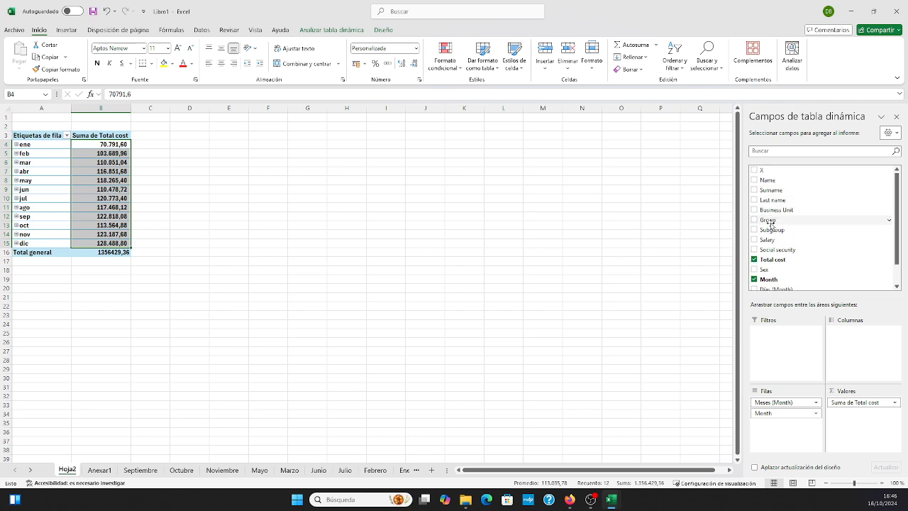
{"action": "left_click_drag", "start_coordinate": [771, 223], "coordinate": [779, 351]}
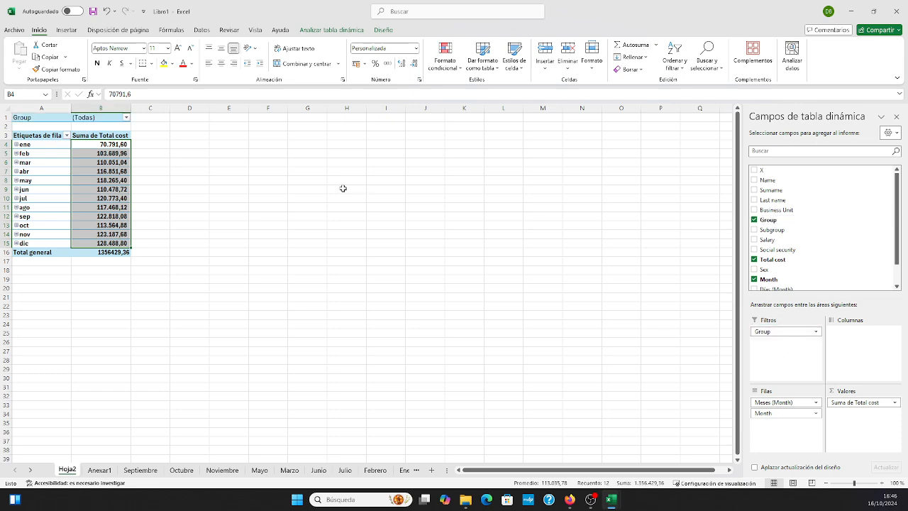
Step: Filter the pivot table to the Accountants group
{"action": "left_click", "coordinate": [127, 117]}
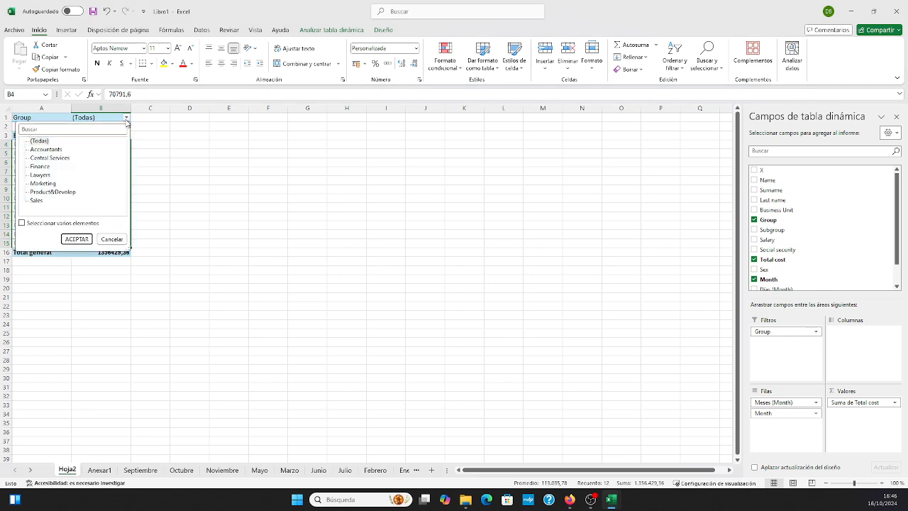
{"action": "left_click", "coordinate": [55, 151]}
{"action": "left_click", "coordinate": [76, 244]}
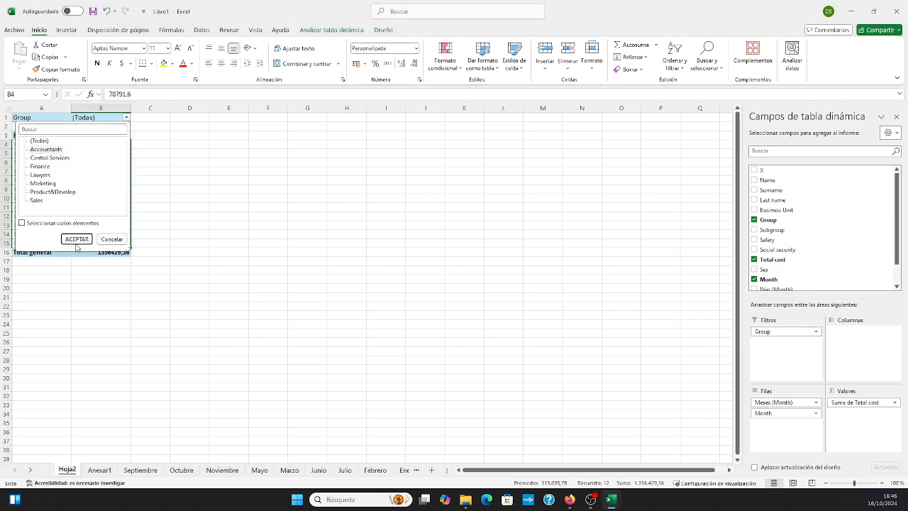
{"action": "left_click", "coordinate": [76, 239]}
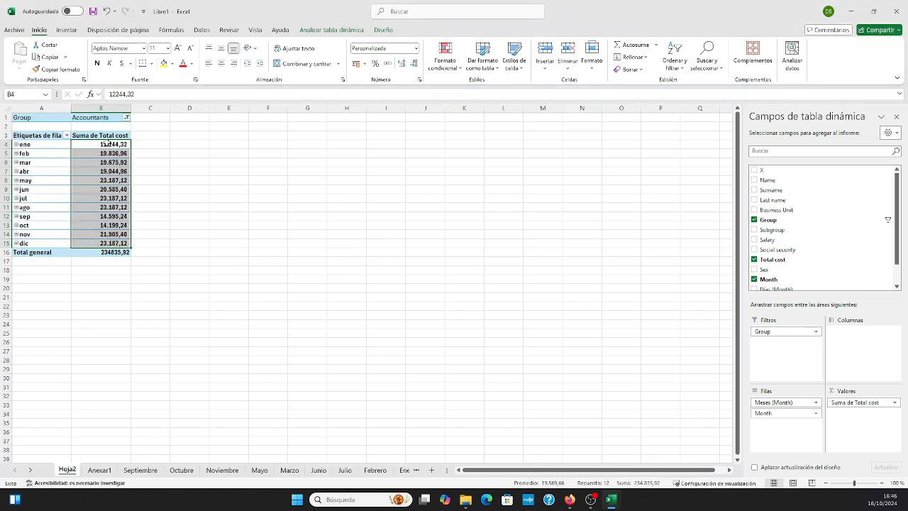
Step: Filter the pivot table to the Finance group and deselect the pivot table
{"action": "left_click", "coordinate": [127, 118]}
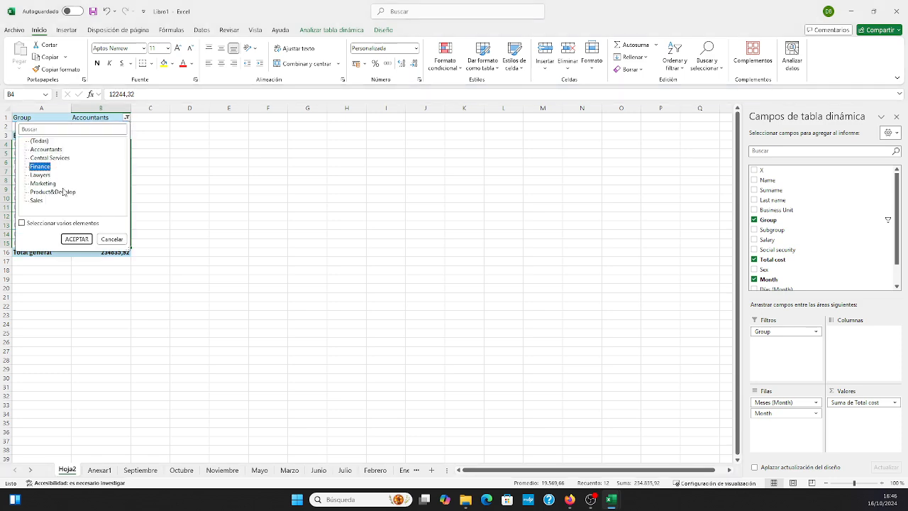
{"action": "left_click", "coordinate": [78, 240]}
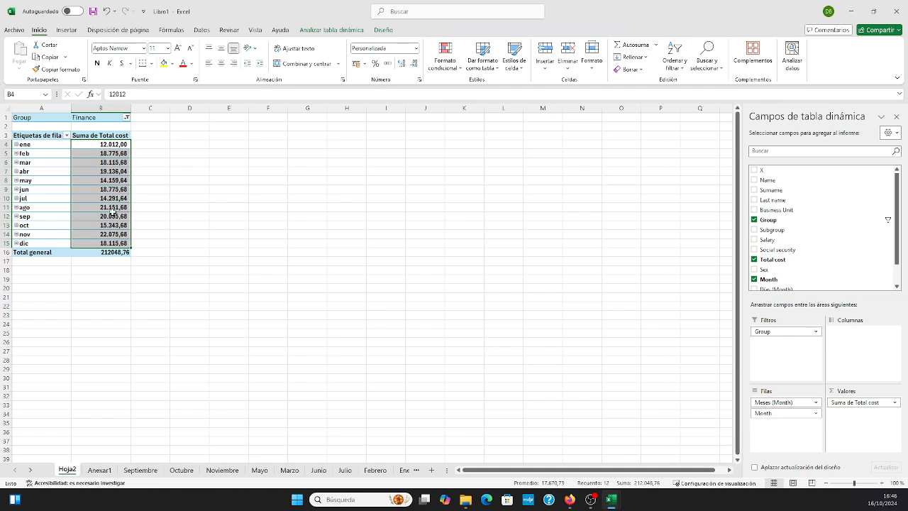
{"action": "left_click", "coordinate": [256, 233]}
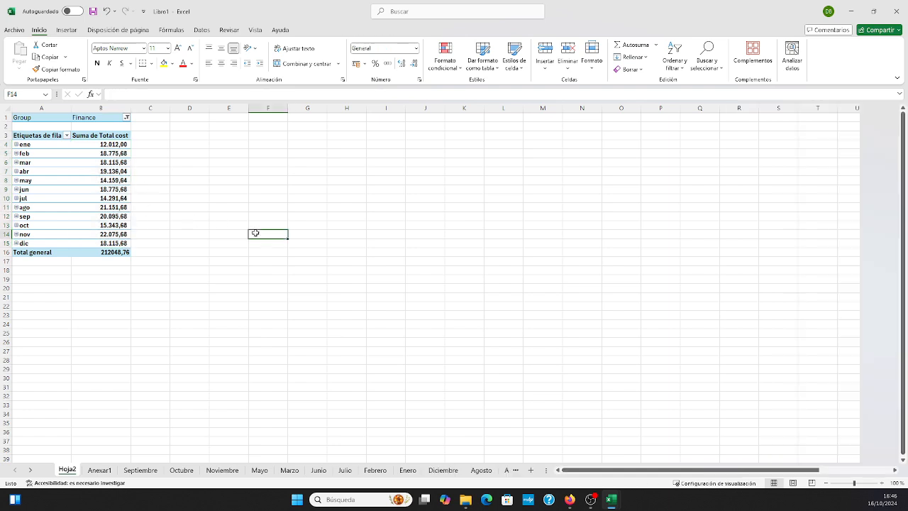
{"action": "left_click", "coordinate": [205, 162]}
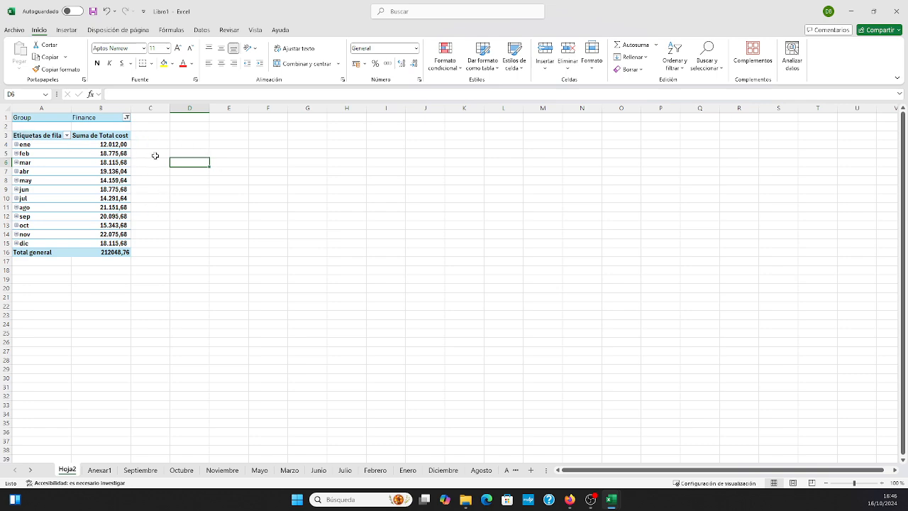
Step: Insert a clustered column pivot chart from the pivot table and move it beside the monthly totals
{"action": "left_click", "coordinate": [43, 135]}
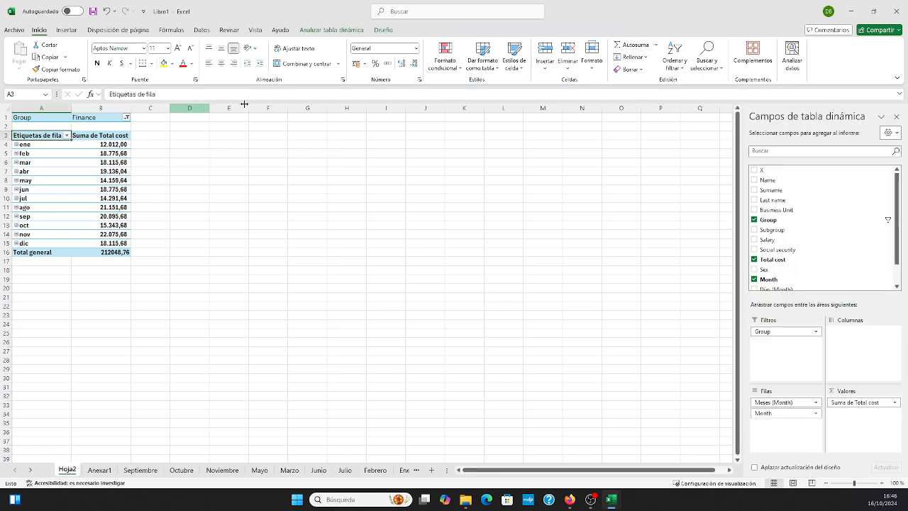
{"action": "left_click", "coordinate": [320, 31]}
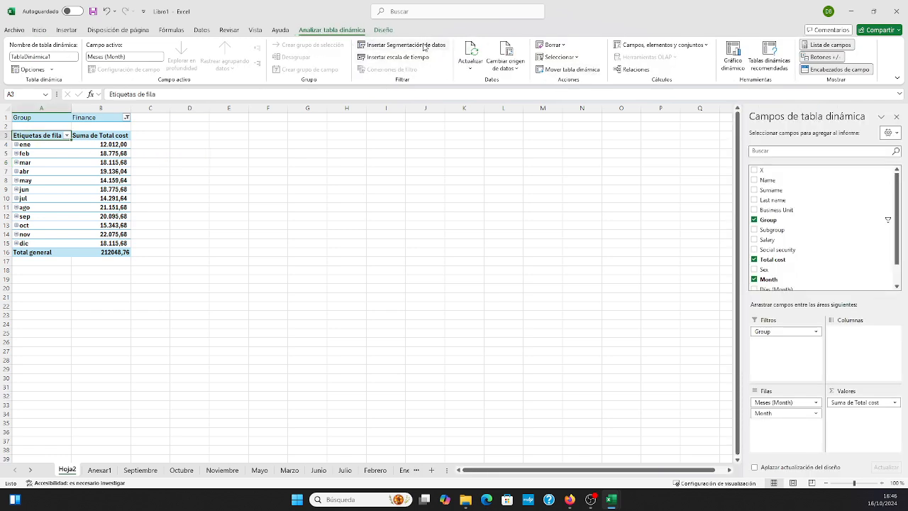
{"action": "left_click", "coordinate": [382, 29]}
{"action": "left_click", "coordinate": [335, 32]}
{"action": "left_click", "coordinate": [734, 64]}
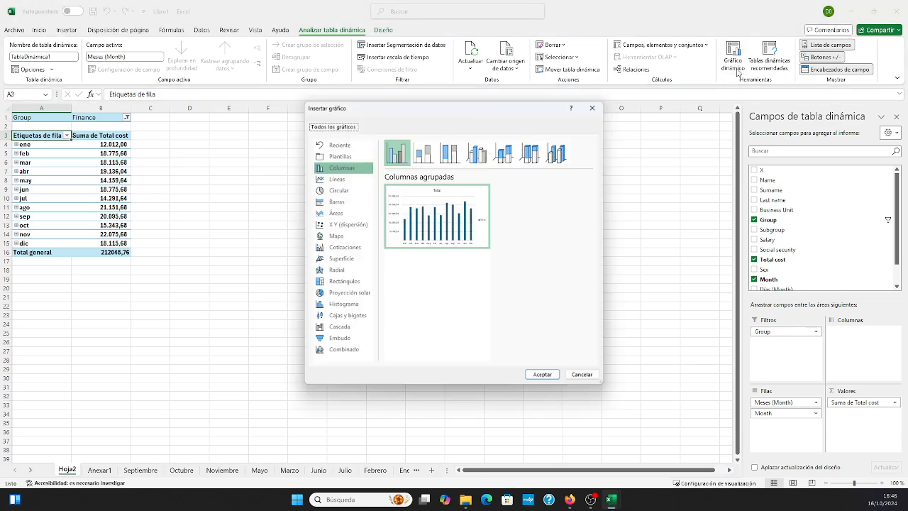
{"action": "left_click", "coordinate": [537, 374]}
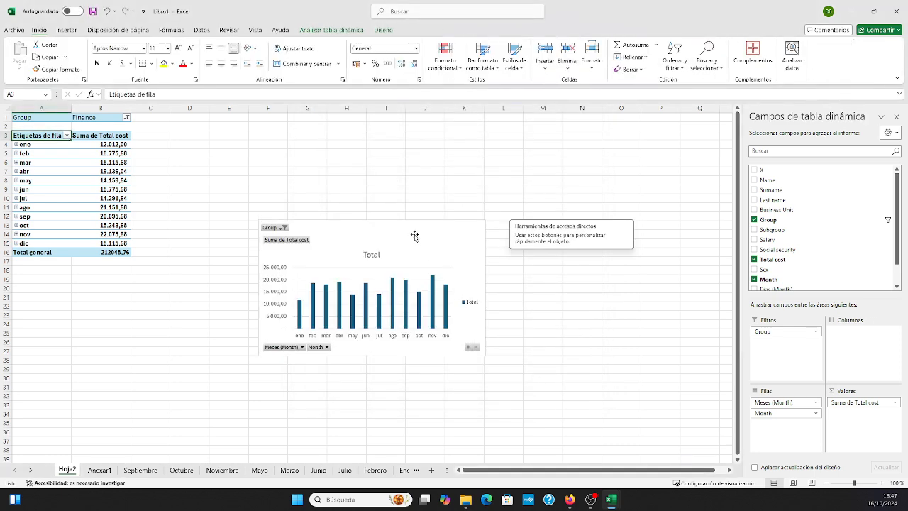
{"action": "left_click_drag", "start_coordinate": [416, 235], "coordinate": [350, 144]}
{"action": "key", "text": "Escape"}
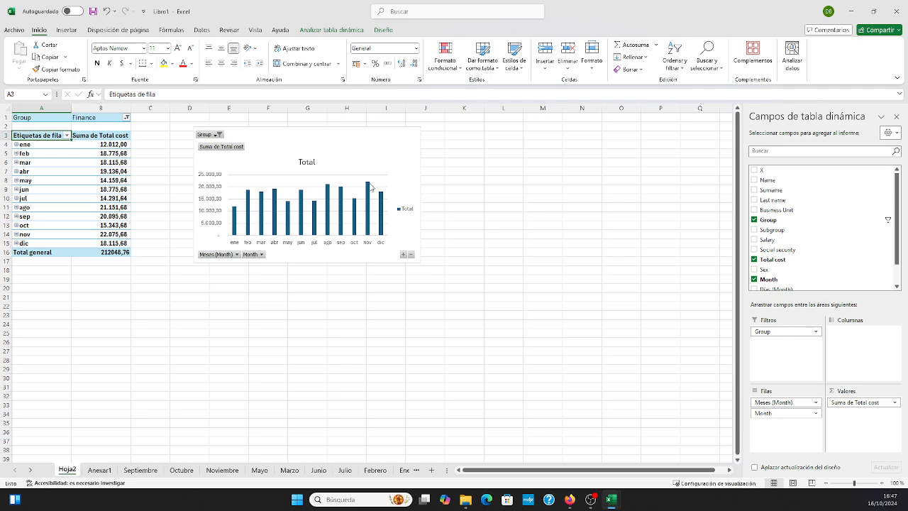
Step: Delete the clustered column pivot chart from the sheet
{"action": "left_click", "coordinate": [380, 136]}
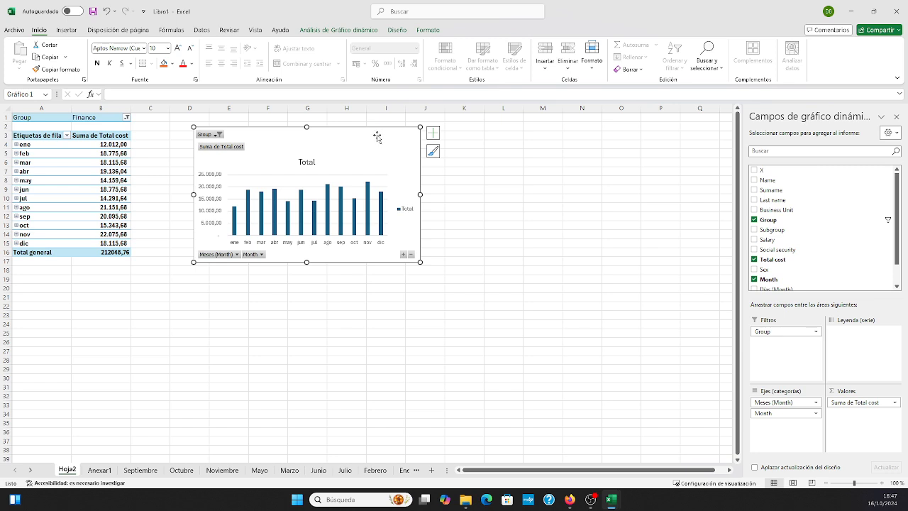
{"action": "key", "text": "Delete"}
{"action": "left_click", "coordinate": [228, 161]}
Step: Try linking cell D4 to the pivot table's first month label with the formula =A4
{"action": "left_click", "coordinate": [181, 145]}
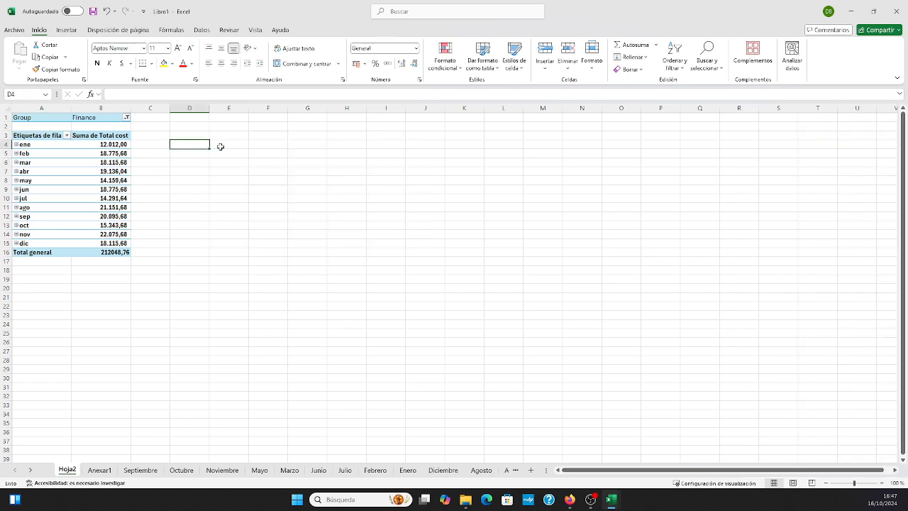
{"action": "type", "text": "="}
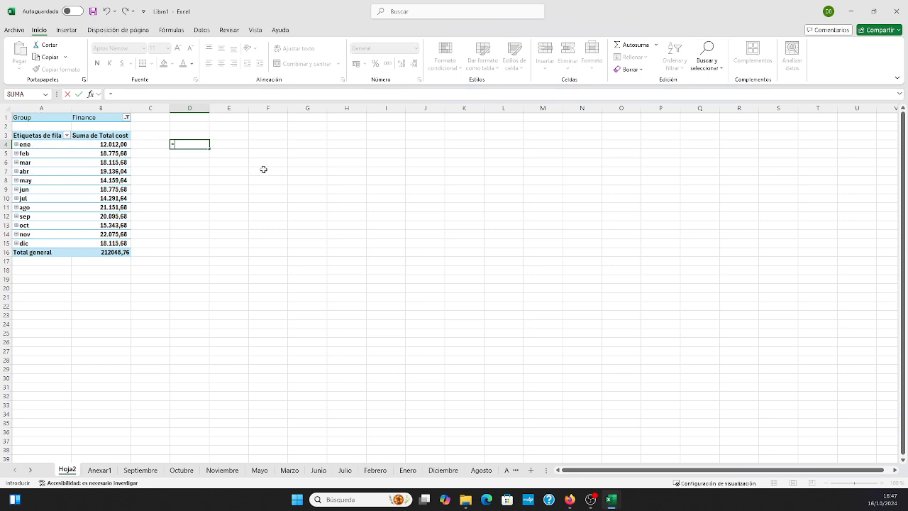
{"action": "type", "text": "a4"}
{"action": "key", "text": "Return"}
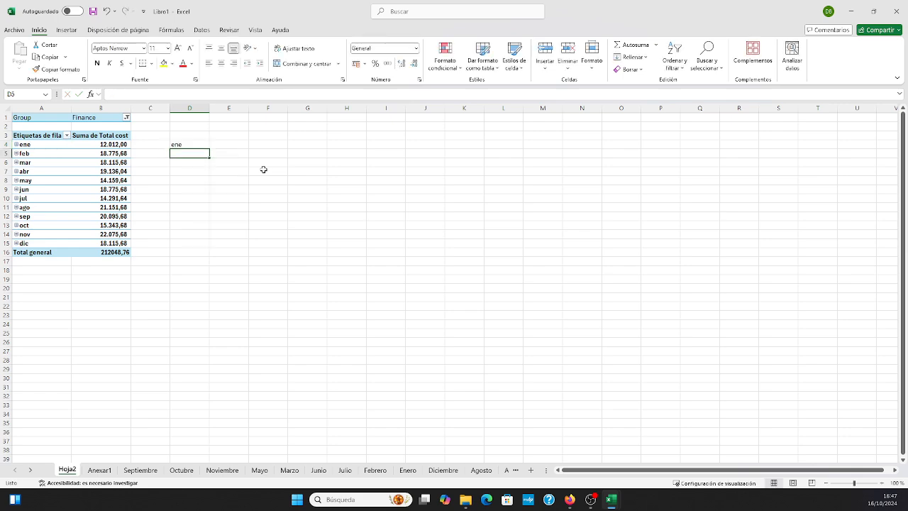
{"action": "double_click", "coordinate": [189, 144]}
{"action": "key", "text": "Escape"}
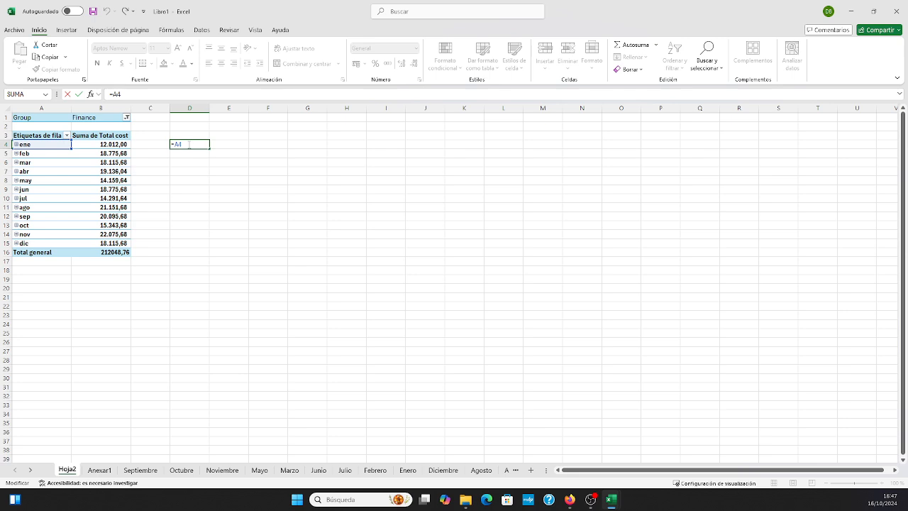
Step: Enter Enero in cell D4 and fill the month series down to D15
{"action": "type", "text": "eNERO"}
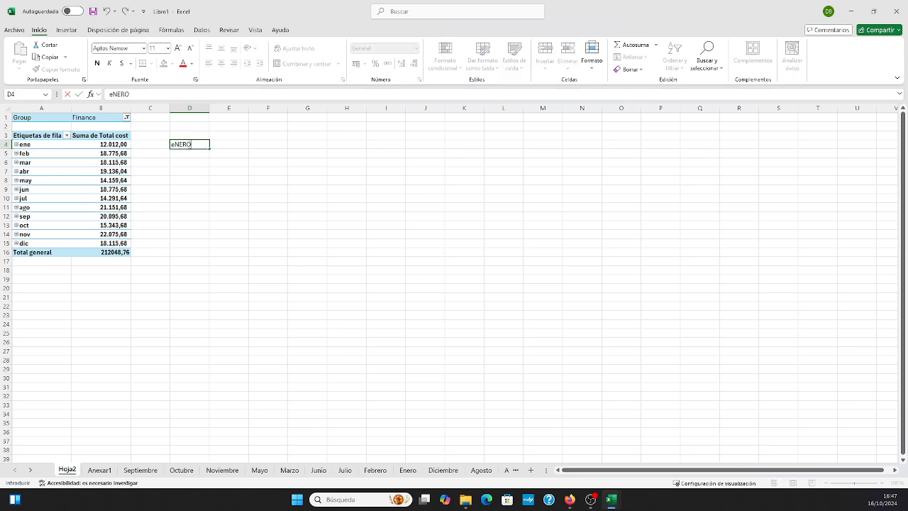
{"action": "key", "text": "Return"}
{"action": "left_click", "coordinate": [188, 144]}
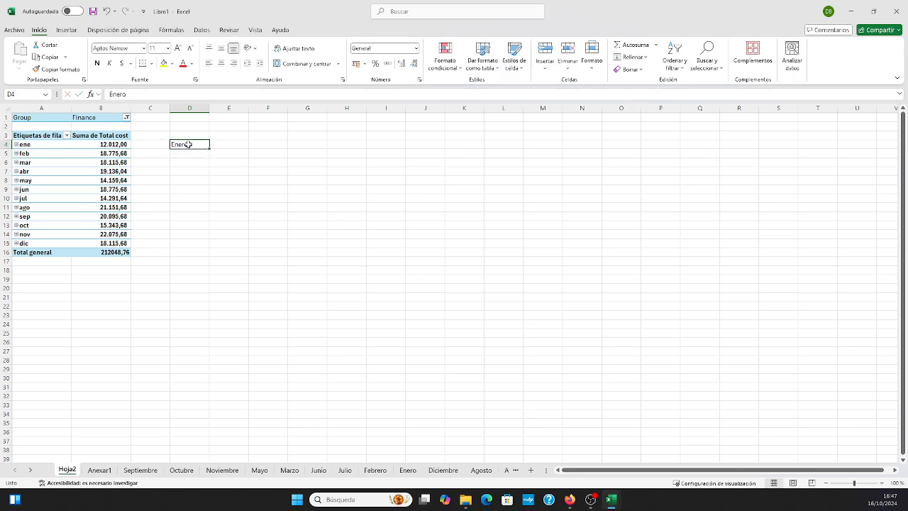
{"action": "left_click_drag", "start_coordinate": [210, 149], "coordinate": [210, 247]}
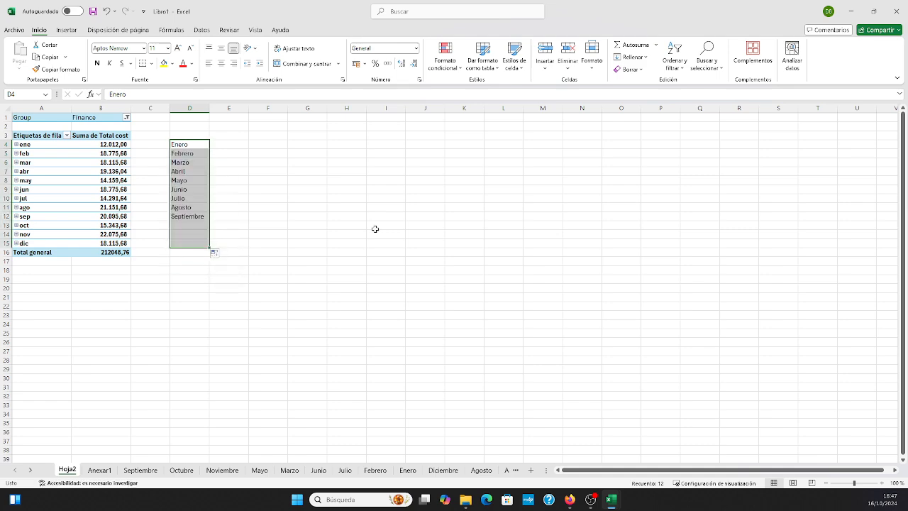
Step: Add the column headers Meses in D3 and Coste total in E3
{"action": "left_click", "coordinate": [181, 136]}
{"action": "type", "text": "Mese"}
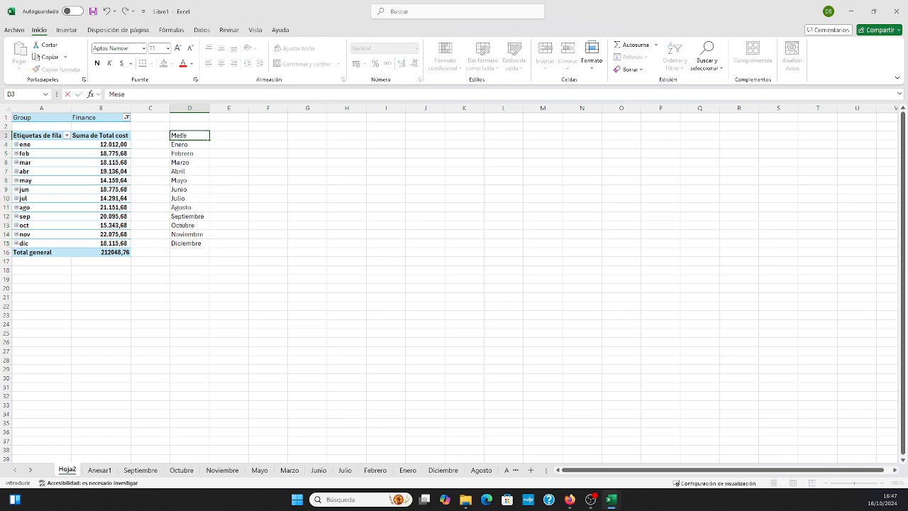
{"action": "type", "text": "s"}
{"action": "key", "text": "Tab"}
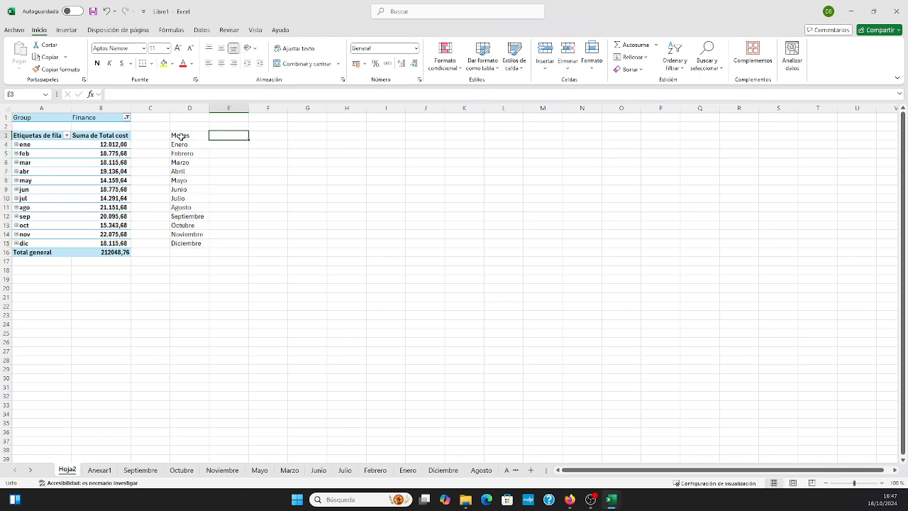
{"action": "type", "text": "Coste total"}
{"action": "key", "text": "Return"}
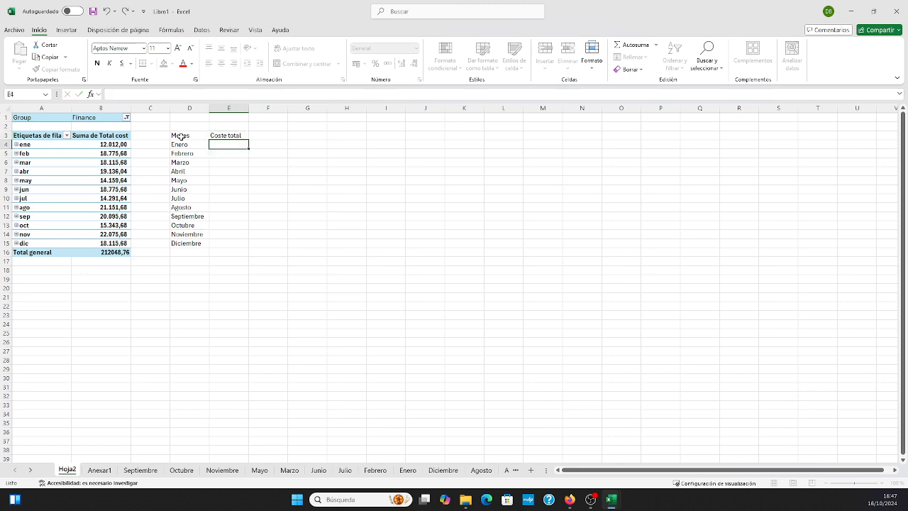
Step: Link E4 to the January total with =B4 and fill the formula down to E15
{"action": "type", "text": "="}
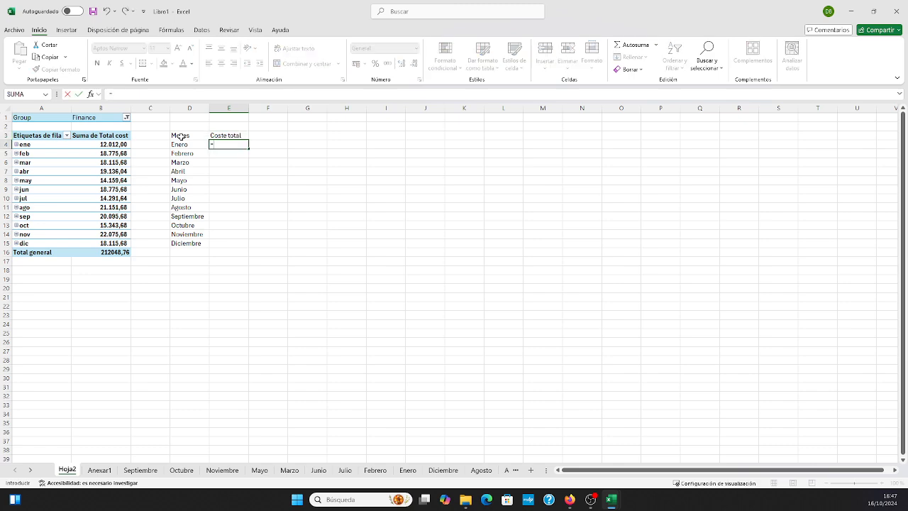
{"action": "left_click", "coordinate": [110, 143]}
{"action": "key", "text": "Return"}
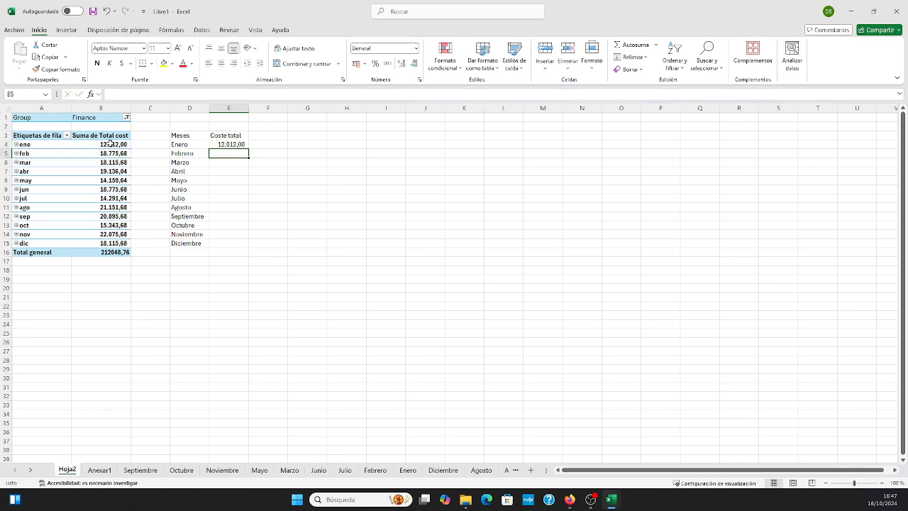
{"action": "left_click", "coordinate": [222, 144]}
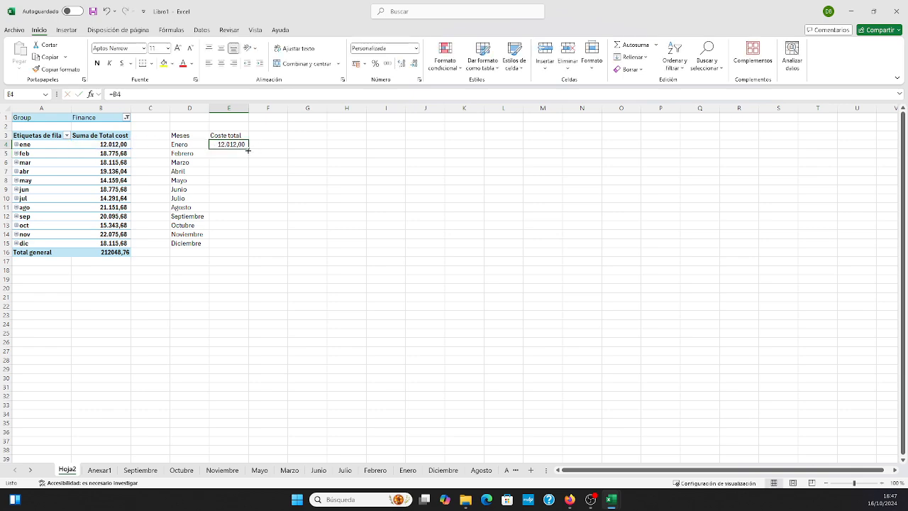
{"action": "double_click", "coordinate": [248, 148]}
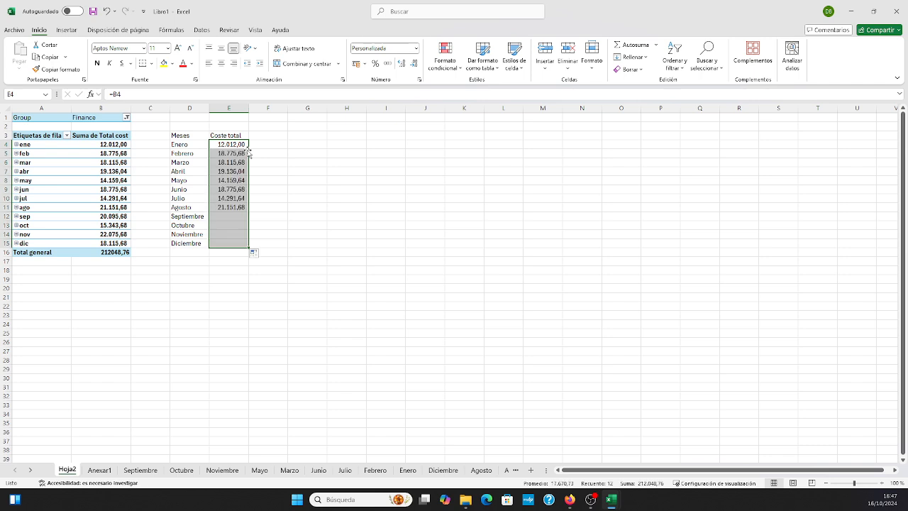
Step: Make the headers Meses and Coste total bold and select the range D3:E15
{"action": "left_click", "coordinate": [294, 190]}
{"action": "left_click_drag", "start_coordinate": [180, 135], "coordinate": [244, 245]}
{"action": "key", "text": "ctrl+n"}
{"action": "left_click", "coordinate": [324, 341]}
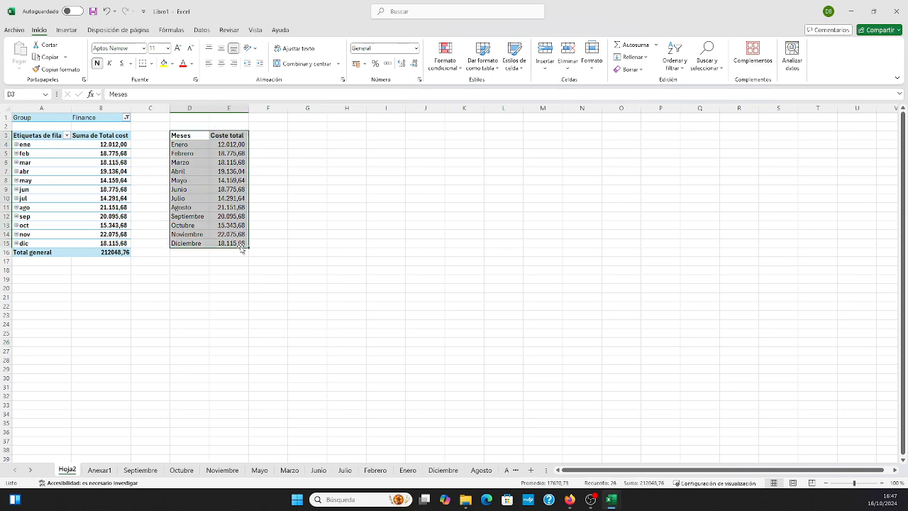
Step: Insert a 2D line chart of D3:E15, place it beside the table and enlarge it to about columns G to O, rows 1 to 17
{"action": "left_click", "coordinate": [67, 29]}
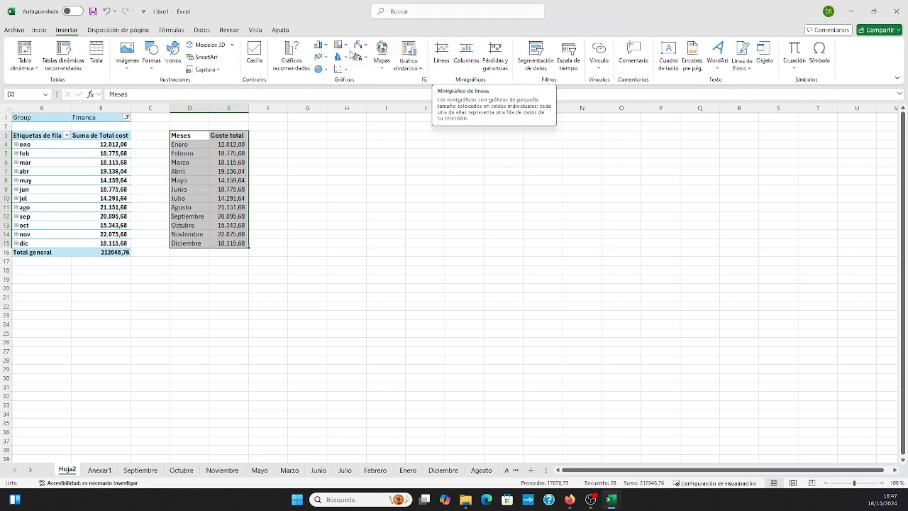
{"action": "left_click", "coordinate": [325, 58]}
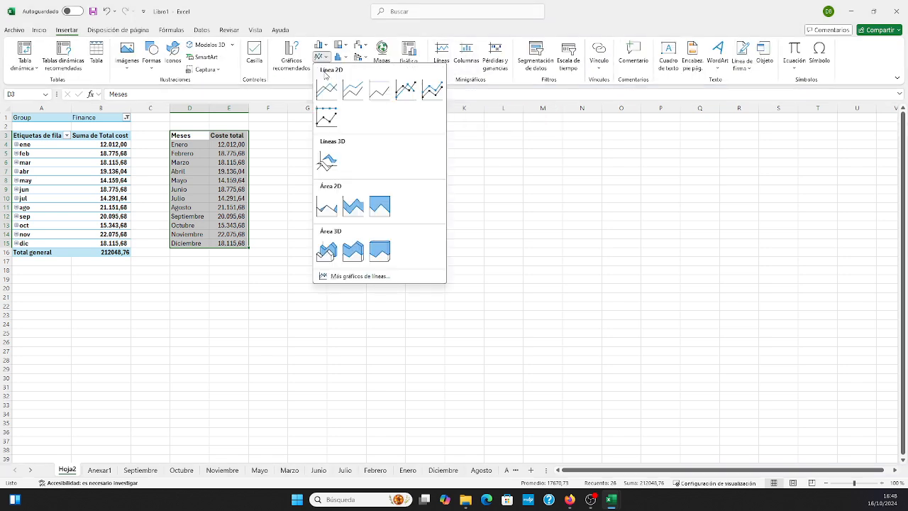
{"action": "left_click", "coordinate": [327, 93]}
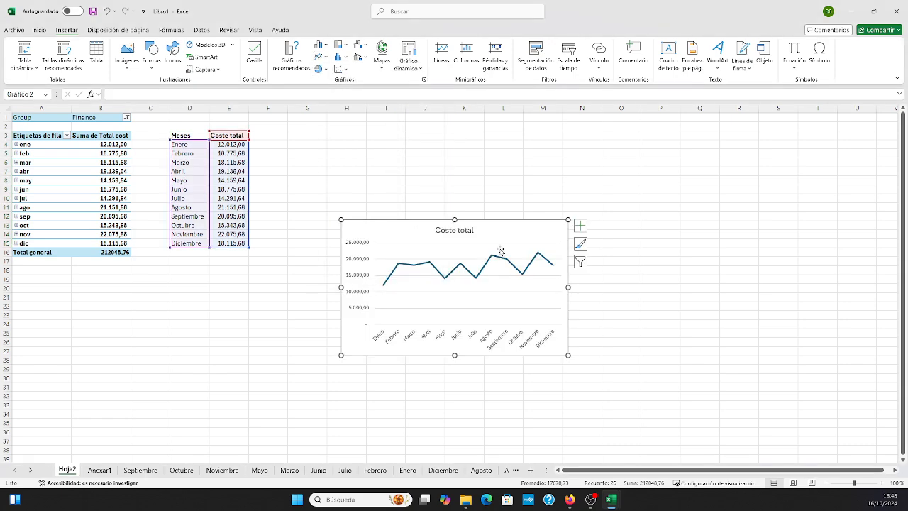
{"action": "left_click_drag", "start_coordinate": [509, 229], "coordinate": [475, 125]}
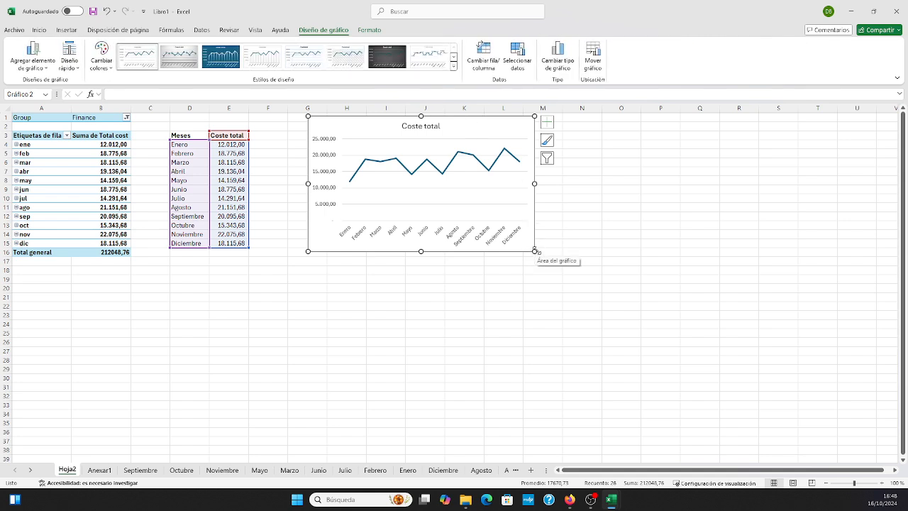
{"action": "left_click_drag", "start_coordinate": [535, 251], "coordinate": [614, 265]}
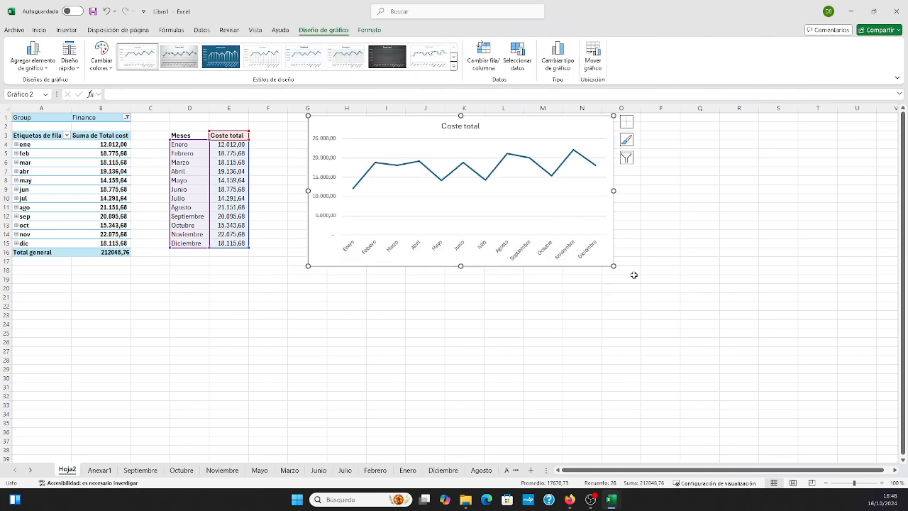
Step: Hide the gridlines of the sheet Hoja2
{"action": "left_click", "coordinate": [254, 31]}
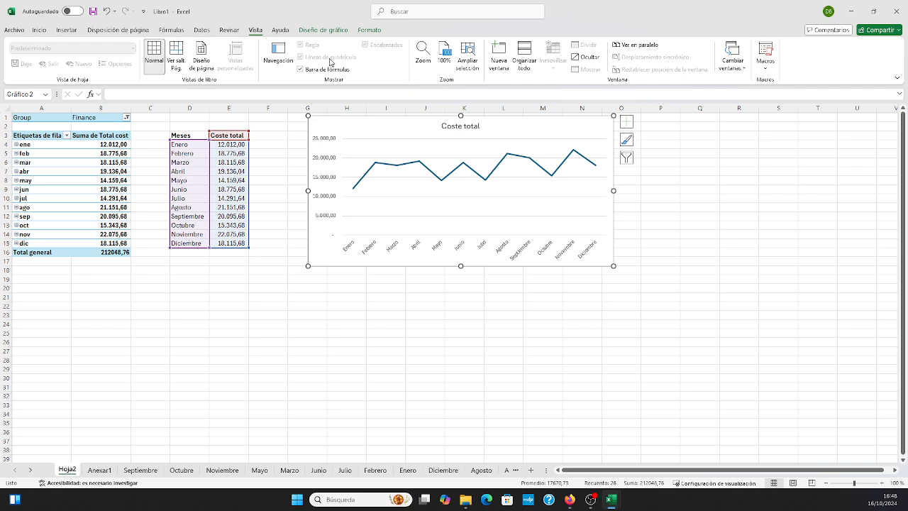
{"action": "left_click", "coordinate": [295, 284]}
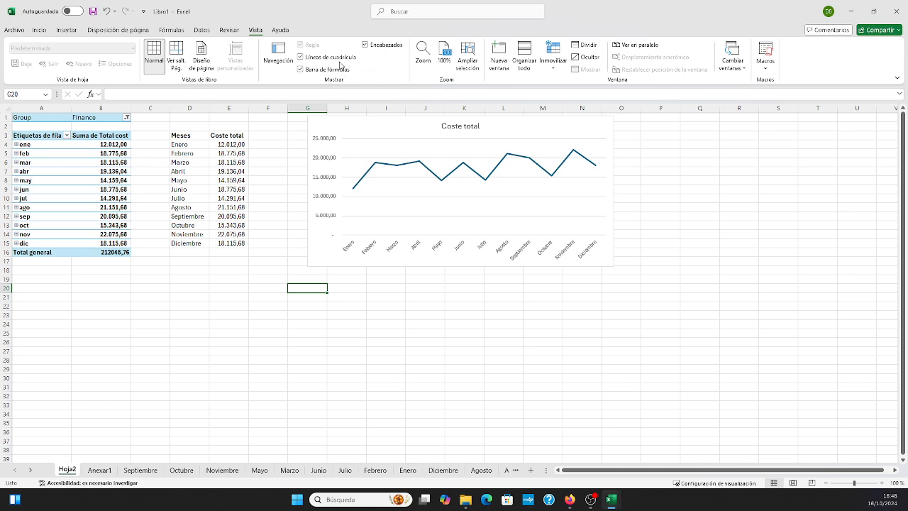
{"action": "left_click", "coordinate": [419, 331]}
Step: Set the plot area of the Coste total line chart to no fill and no outline, and deselect the chart
{"action": "left_click", "coordinate": [538, 148]}
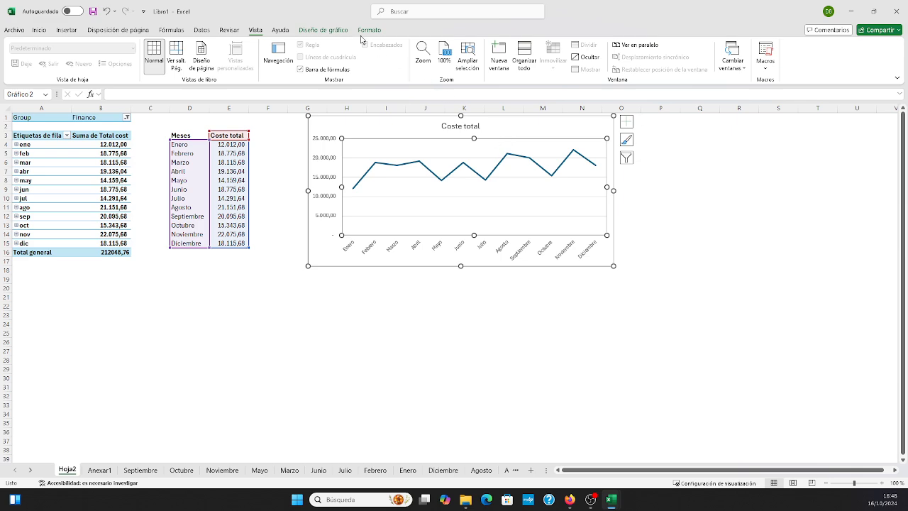
{"action": "left_click", "coordinate": [369, 30]}
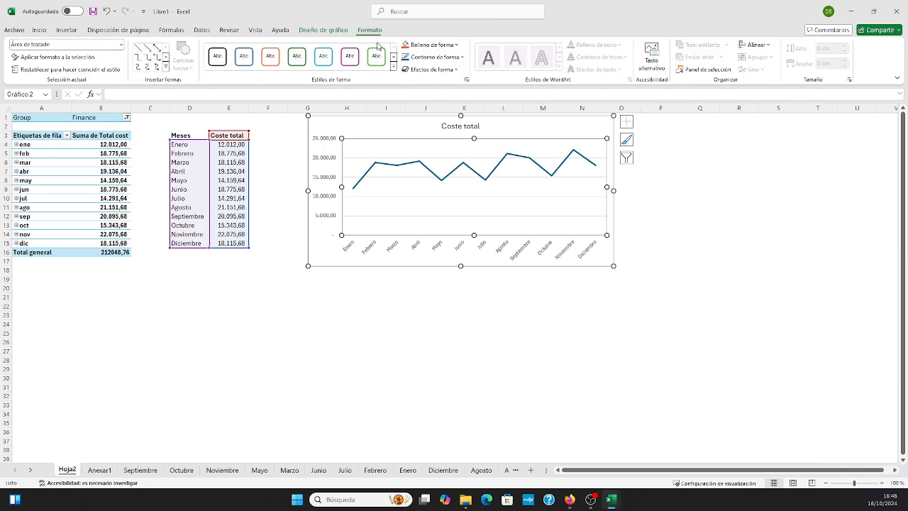
{"action": "left_click", "coordinate": [458, 45]}
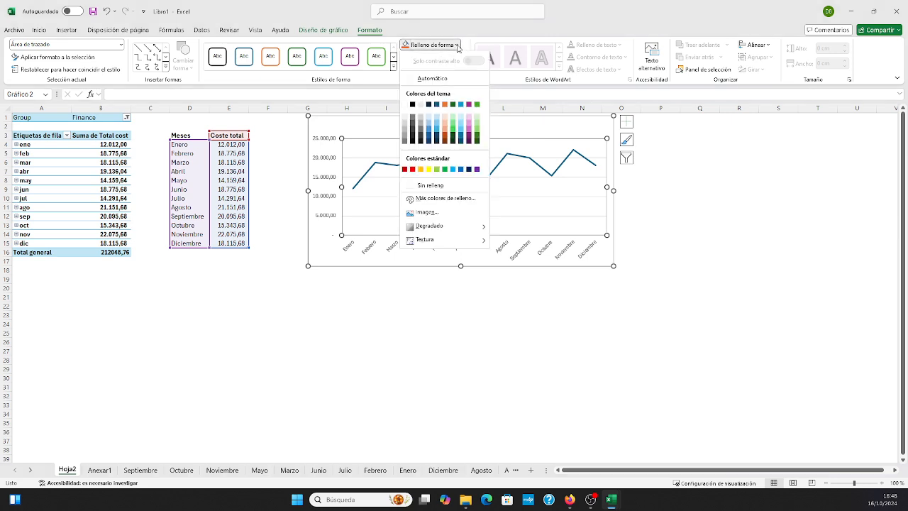
{"action": "left_click", "coordinate": [458, 184]}
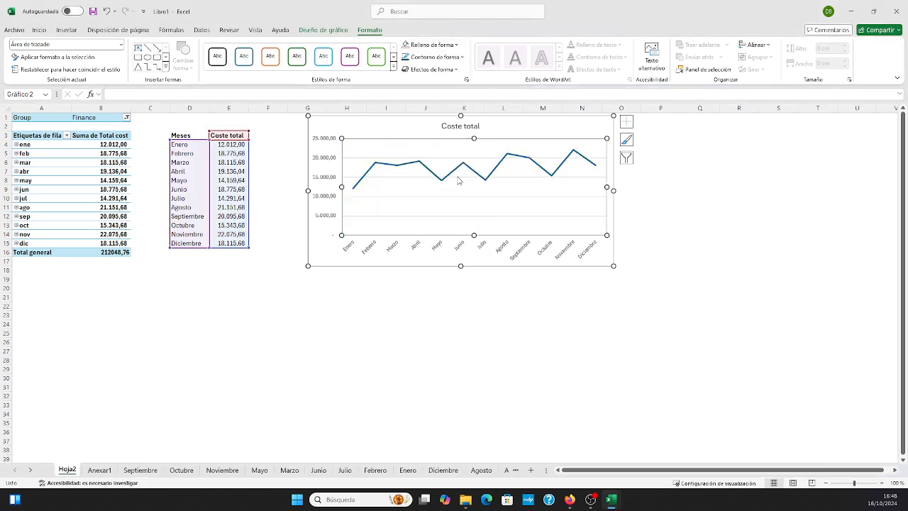
{"action": "left_click", "coordinate": [434, 56]}
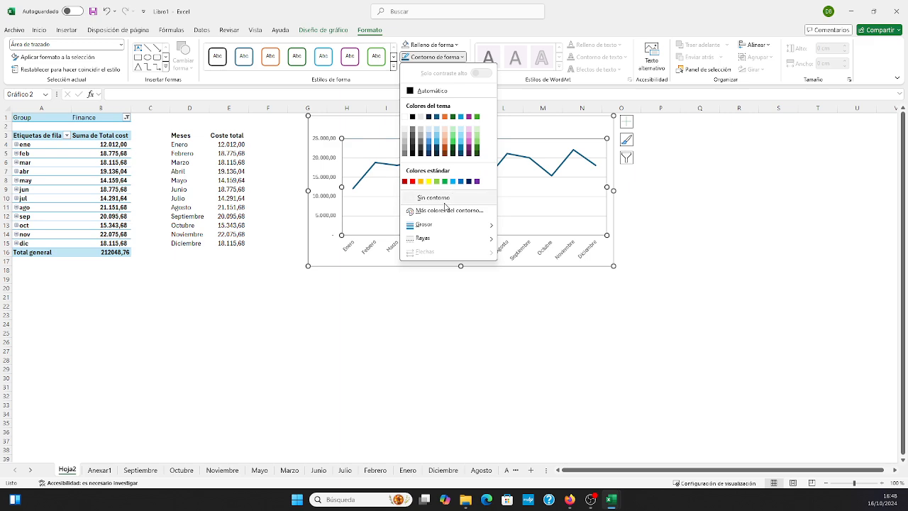
{"action": "left_click", "coordinate": [434, 198]}
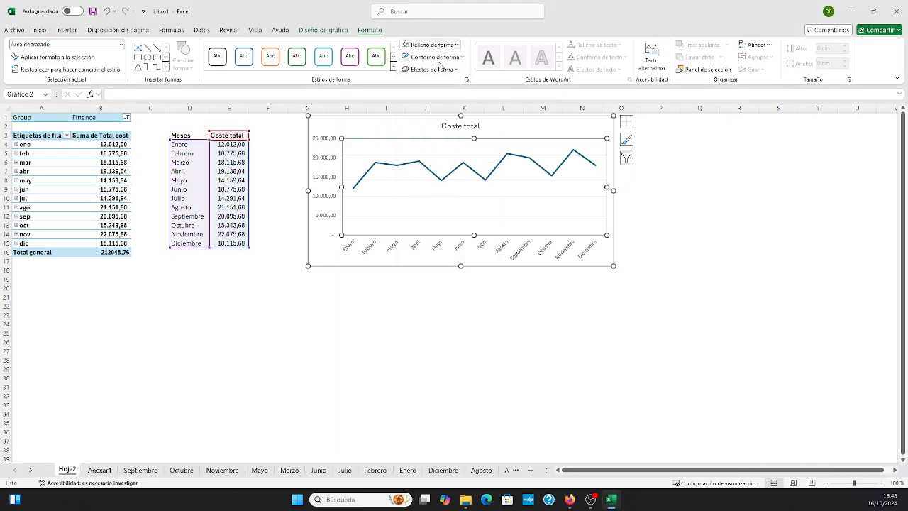
{"action": "left_click", "coordinate": [488, 328]}
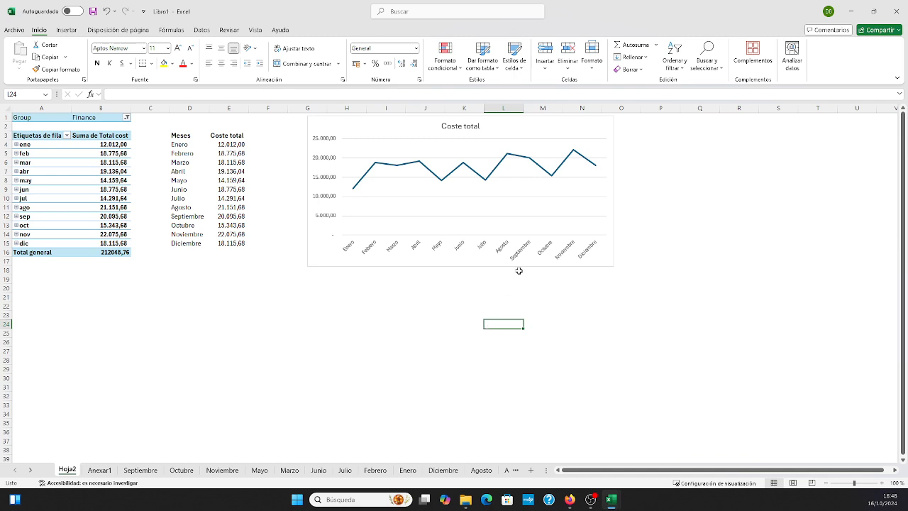
Step: Move the Coste total chart down to start at about row 3 and remove the chart area's outline
{"action": "left_click_drag", "start_coordinate": [501, 121], "coordinate": [498, 135]}
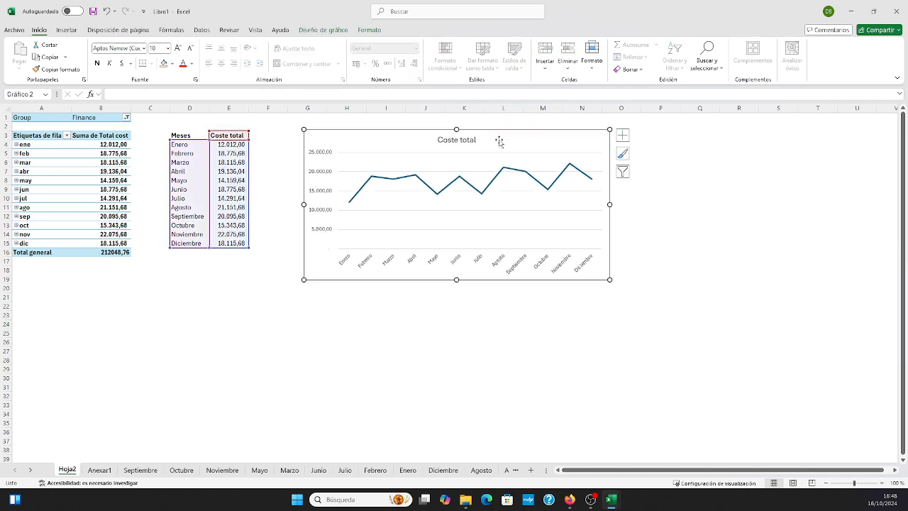
{"action": "left_click", "coordinate": [628, 322]}
{"action": "left_click", "coordinate": [552, 143]}
{"action": "left_click", "coordinate": [370, 30]}
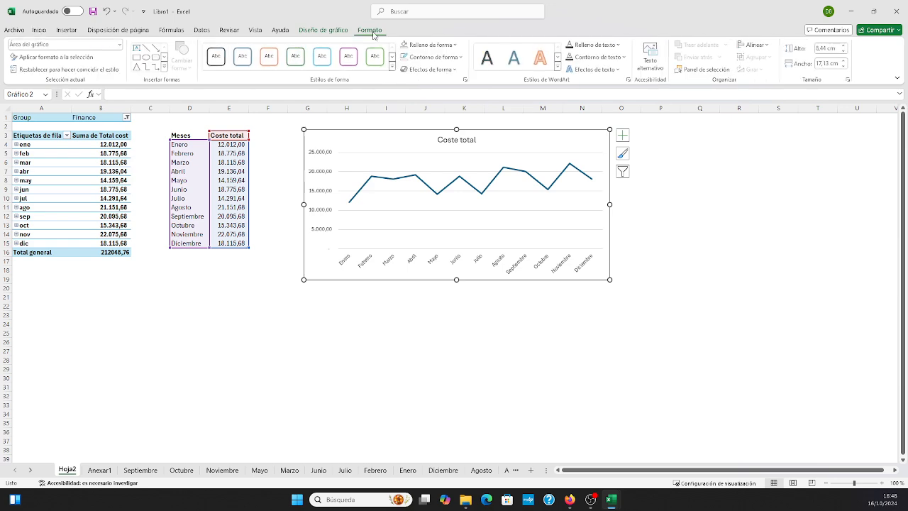
{"action": "left_click", "coordinate": [461, 62]}
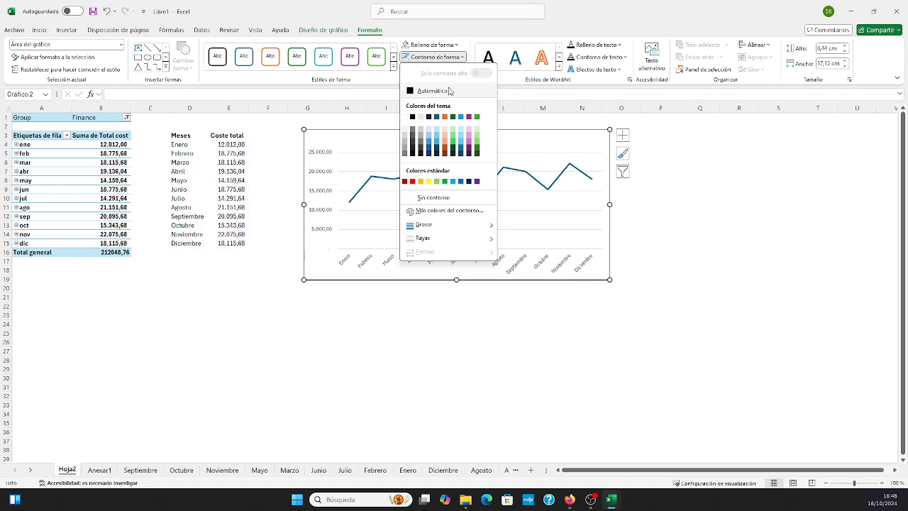
{"action": "left_click", "coordinate": [449, 201]}
{"action": "left_click", "coordinate": [445, 332]}
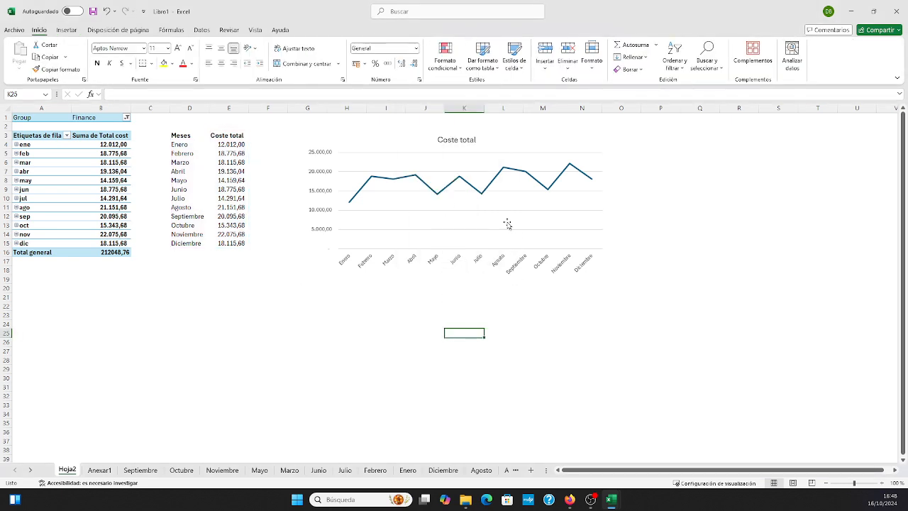
Step: Turn on the smoothed line option for the Coste total series in the chart
{"action": "double_click", "coordinate": [512, 171]}
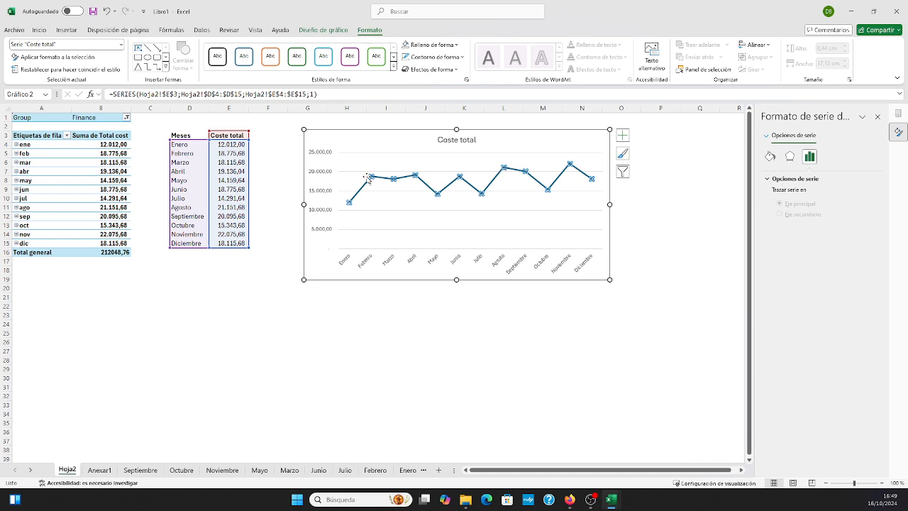
{"action": "left_click", "coordinate": [769, 161]}
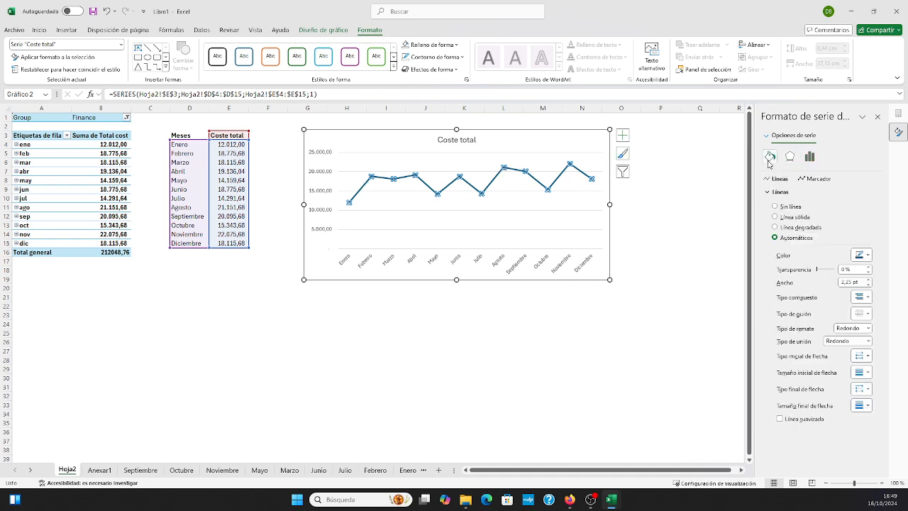
{"action": "left_click", "coordinate": [780, 419]}
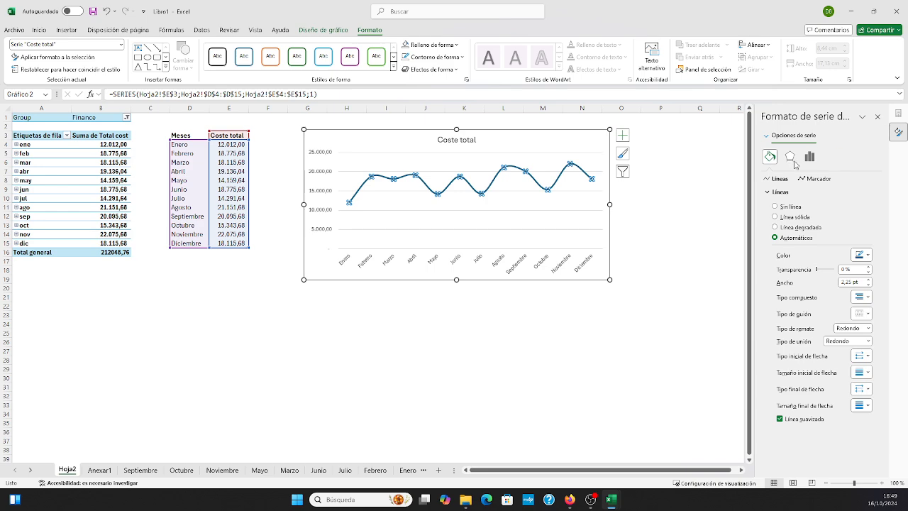
{"action": "left_click", "coordinate": [532, 328]}
Step: Add a linear trendline to the Coste total chart and close the formatting pane
{"action": "left_click", "coordinate": [498, 150]}
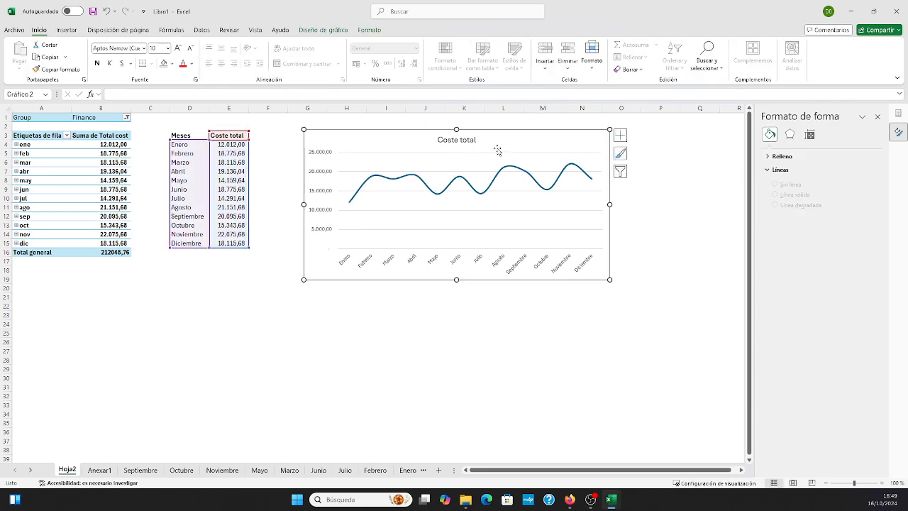
{"action": "left_click", "coordinate": [328, 33]}
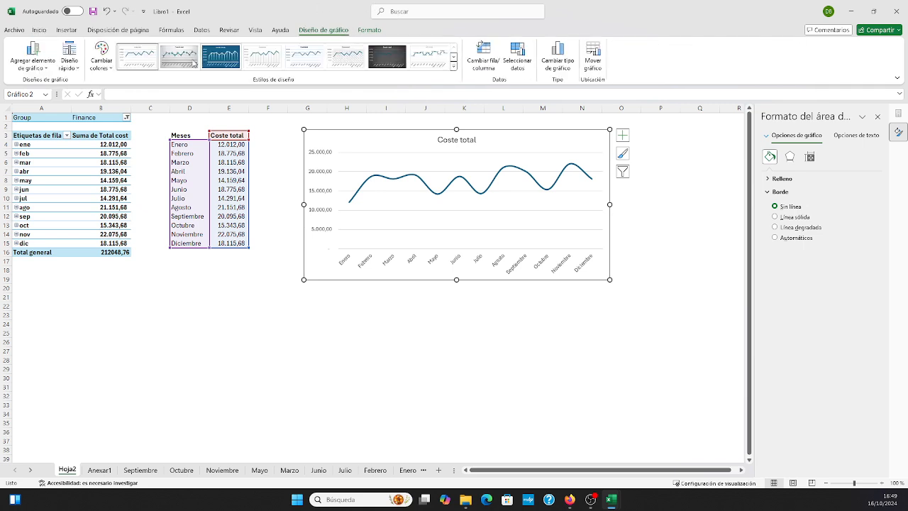
{"action": "left_click", "coordinate": [33, 55]}
{"action": "mouse_move", "coordinate": [39, 83]}
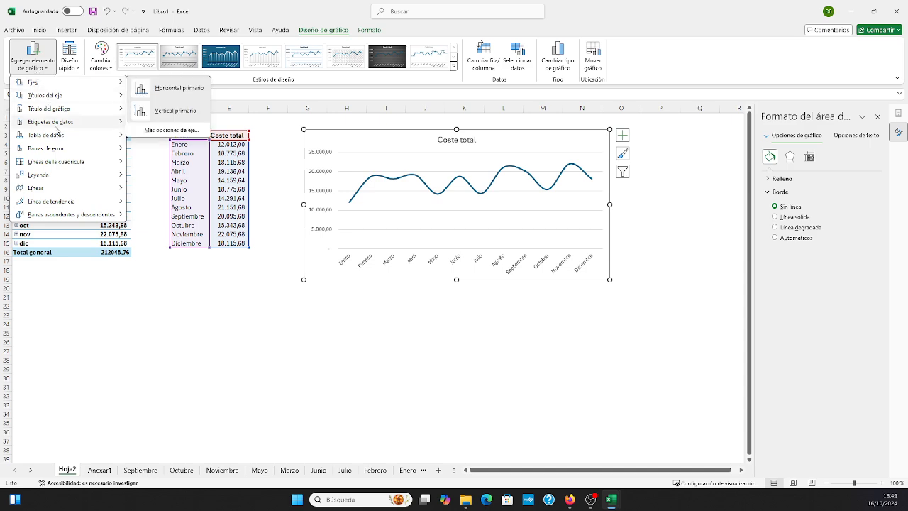
{"action": "mouse_move", "coordinate": [128, 205]}
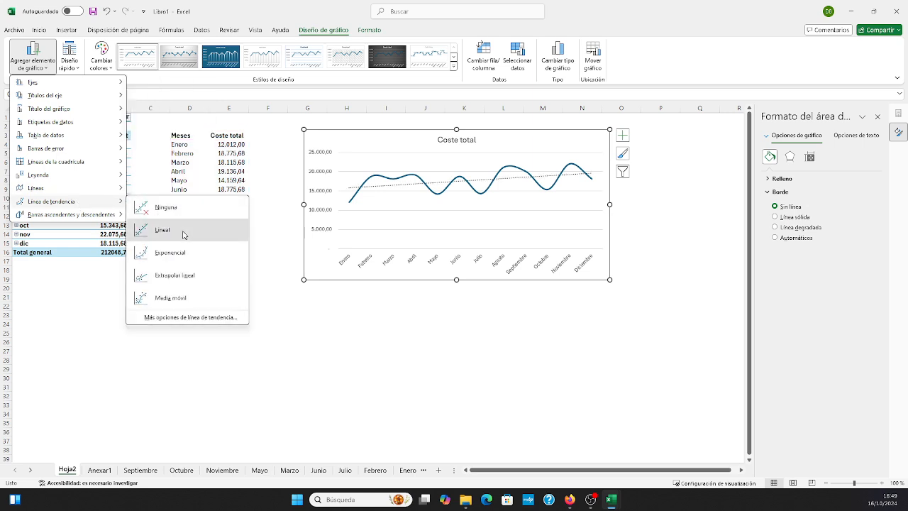
{"action": "left_click", "coordinate": [183, 232]}
{"action": "left_click", "coordinate": [654, 295]}
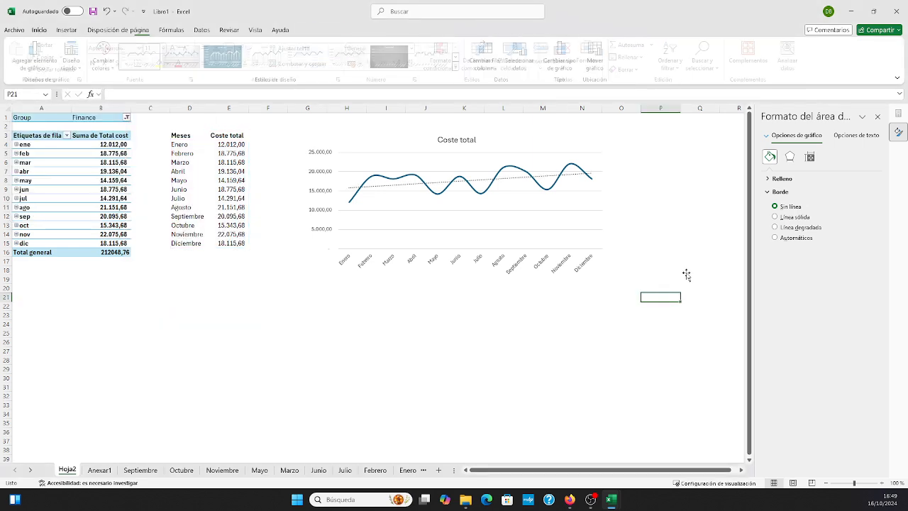
{"action": "left_click", "coordinate": [878, 116]}
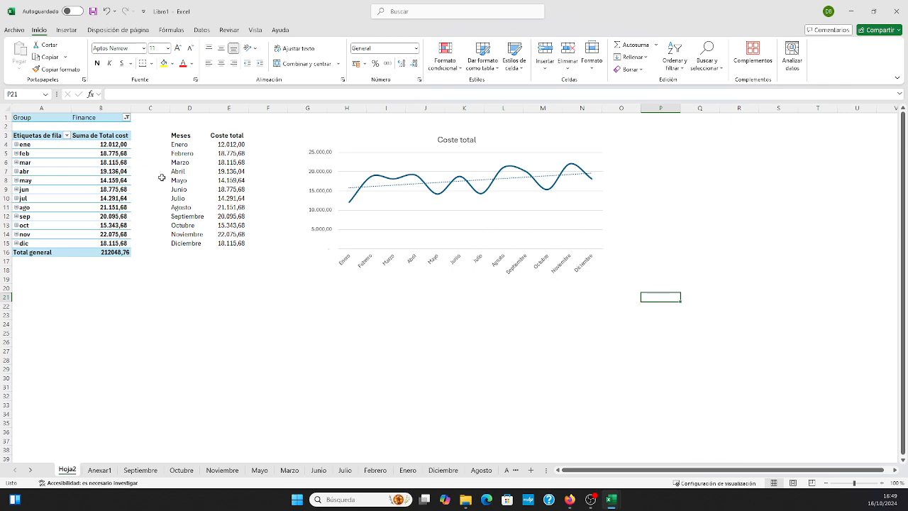
Step: Move the chart closer to the helper table, to about columns F to N starting at row 1, and deselect it
{"action": "left_click_drag", "start_coordinate": [537, 137], "coordinate": [500, 123]}
{"action": "left_click", "coordinate": [400, 368]}
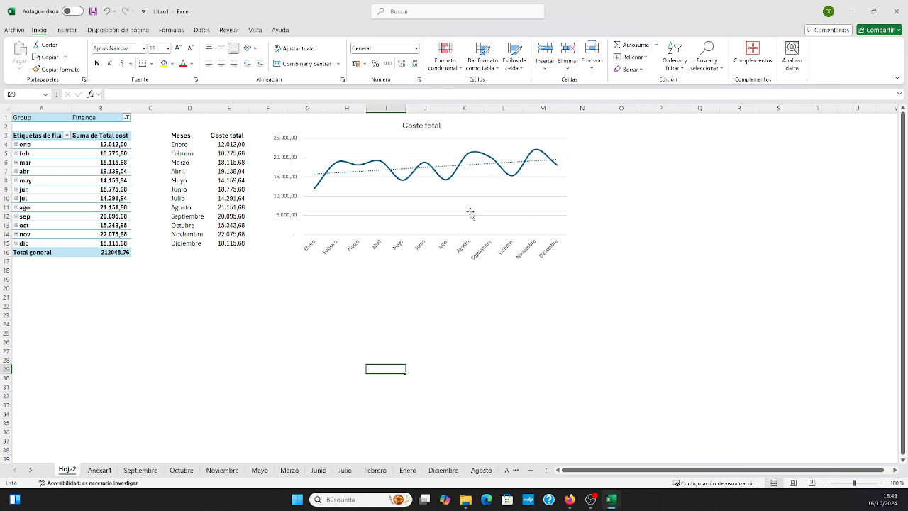
{"action": "left_click", "coordinate": [411, 287]}
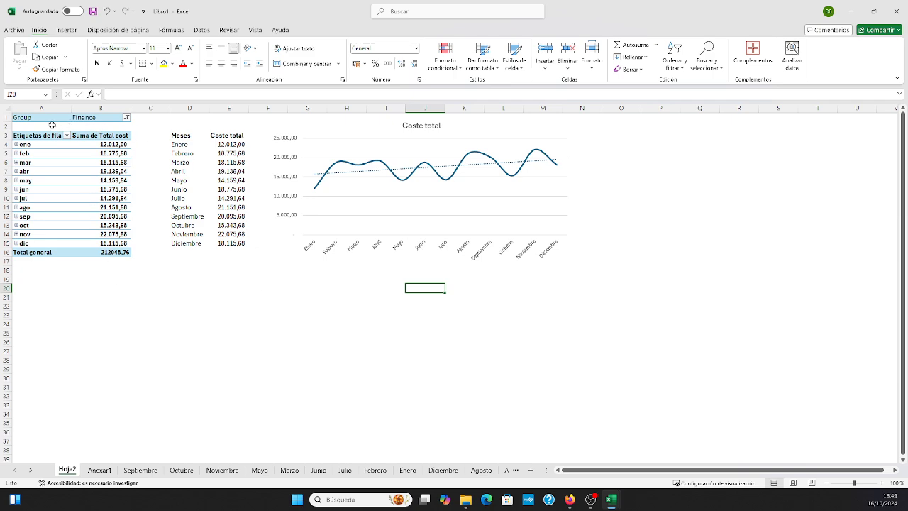
Step: Filter the pivot table's Group to Accountants to test the linked chart, and set the filter back to Finance
{"action": "left_click", "coordinate": [126, 118]}
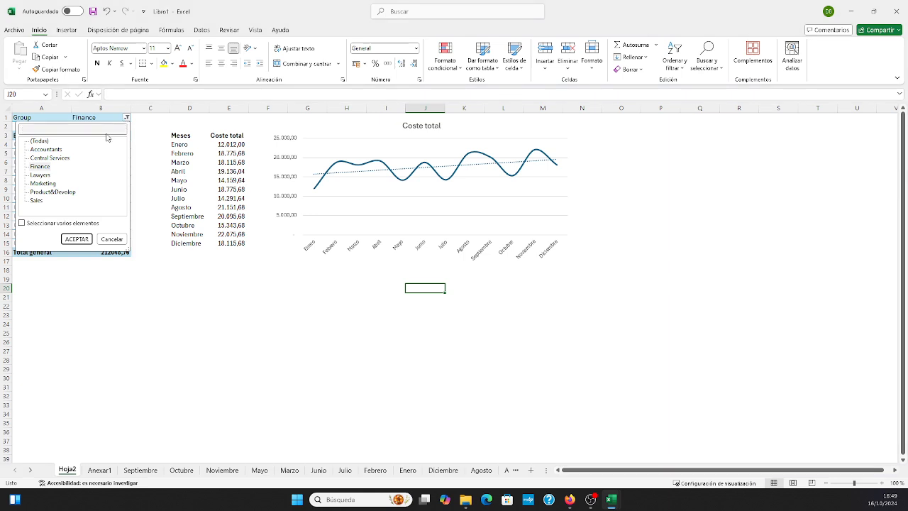
{"action": "left_click", "coordinate": [50, 150]}
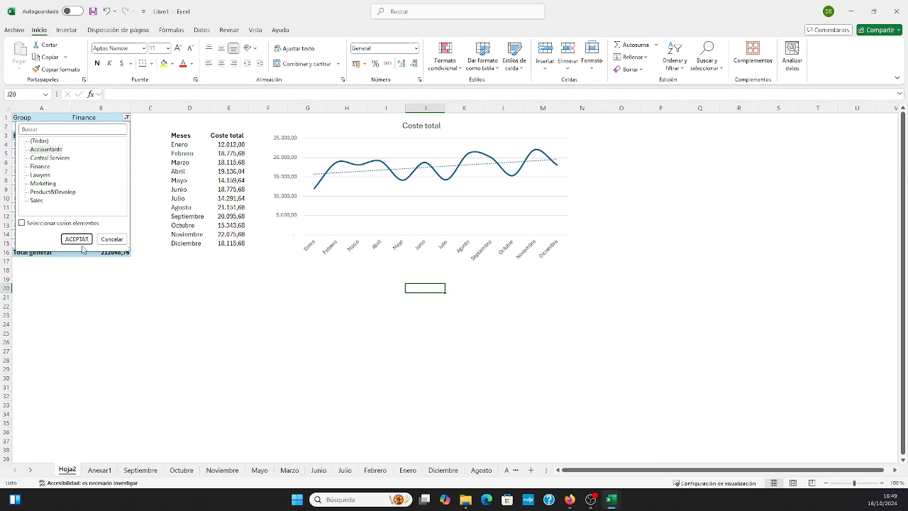
{"action": "left_click", "coordinate": [77, 239]}
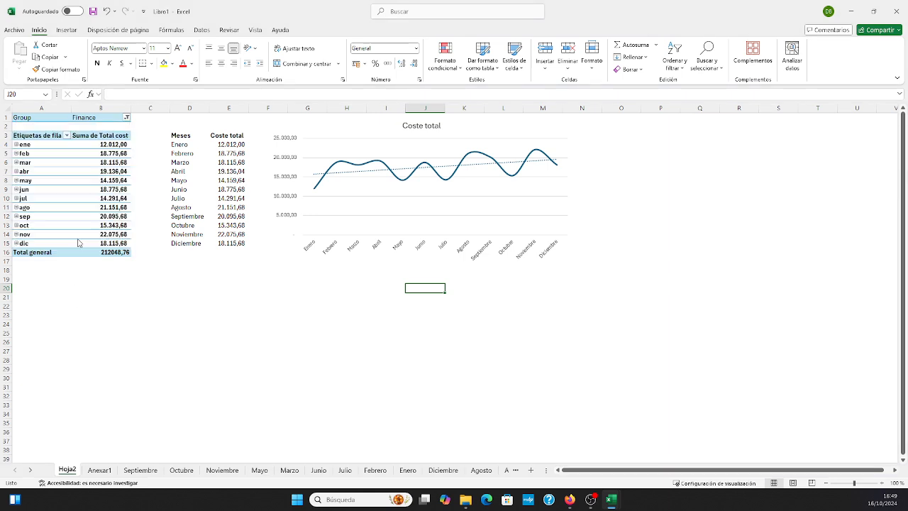
{"action": "left_click", "coordinate": [129, 118]}
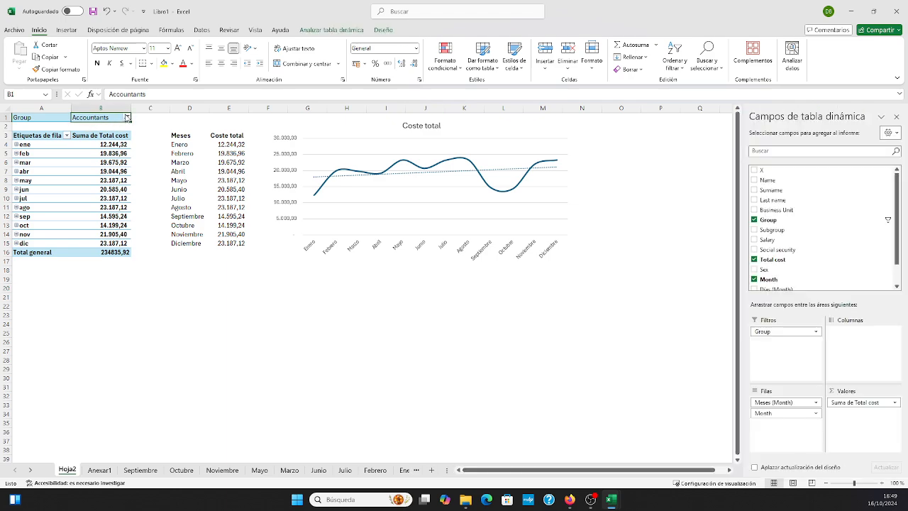
{"action": "left_click", "coordinate": [127, 118]}
{"action": "left_click", "coordinate": [51, 166]}
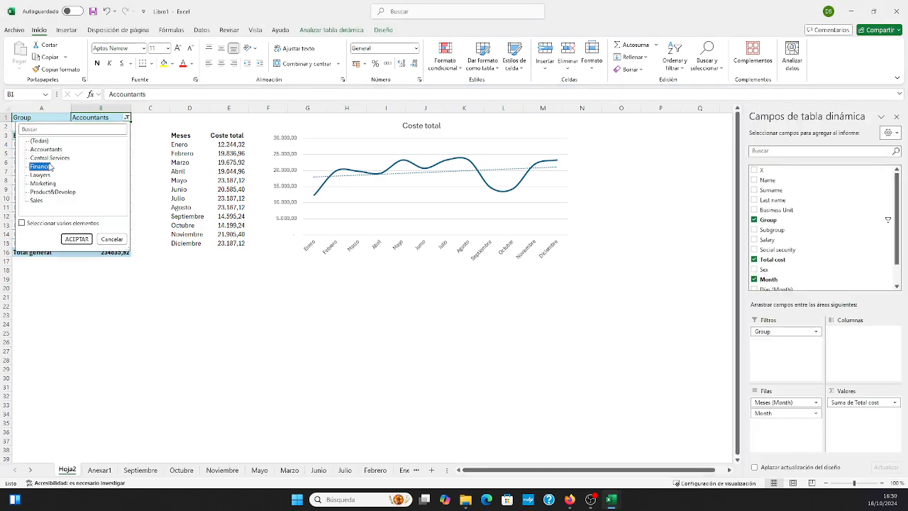
{"action": "left_click", "coordinate": [77, 239]}
{"action": "left_click", "coordinate": [438, 317]}
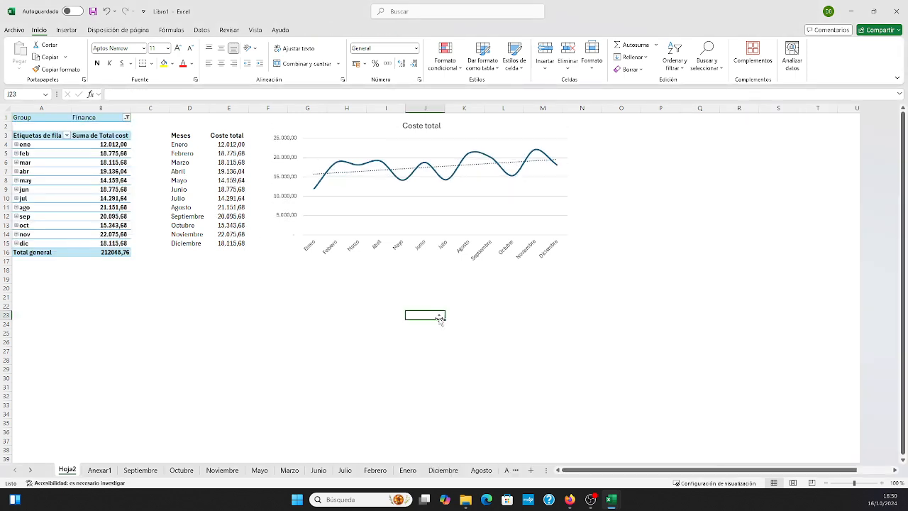
Step: Move the chart down to about rows 5 to 22, leaving free space above it, and deselect it
{"action": "left_click", "coordinate": [437, 170]}
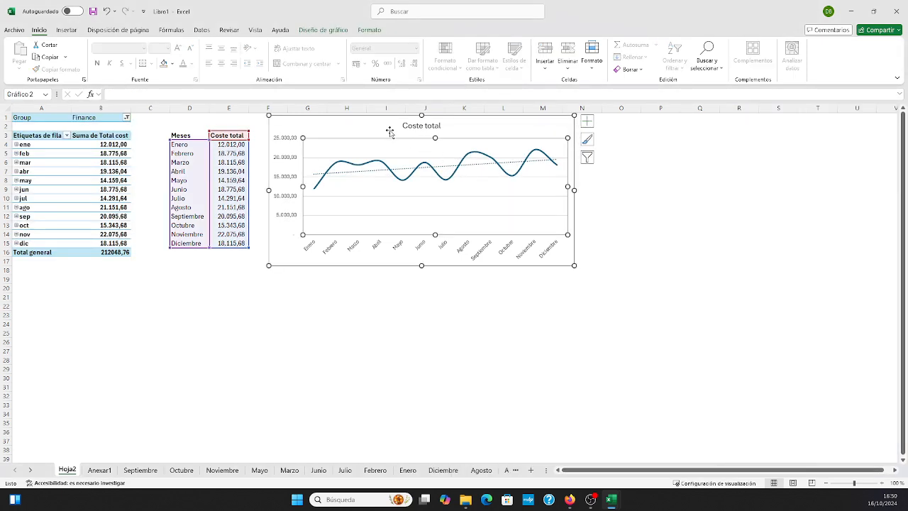
{"action": "left_click_drag", "start_coordinate": [368, 126], "coordinate": [371, 133]}
{"action": "left_click", "coordinate": [385, 341]}
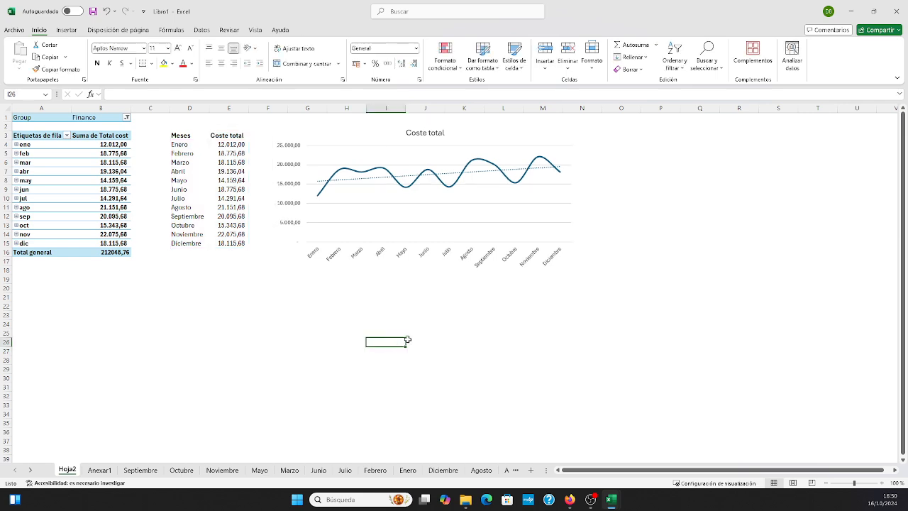
{"action": "left_click", "coordinate": [454, 138]}
{"action": "left_click_drag", "start_coordinate": [460, 129], "coordinate": [473, 135]}
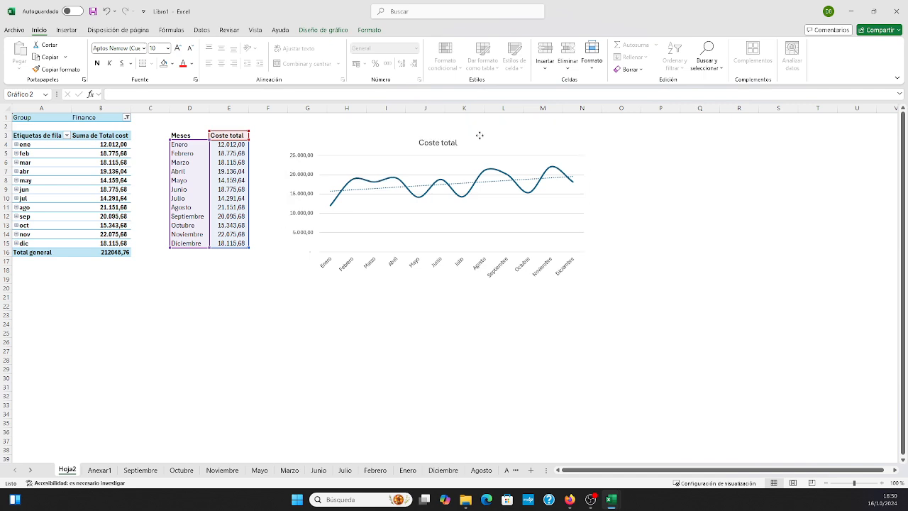
{"action": "left_click", "coordinate": [463, 376]}
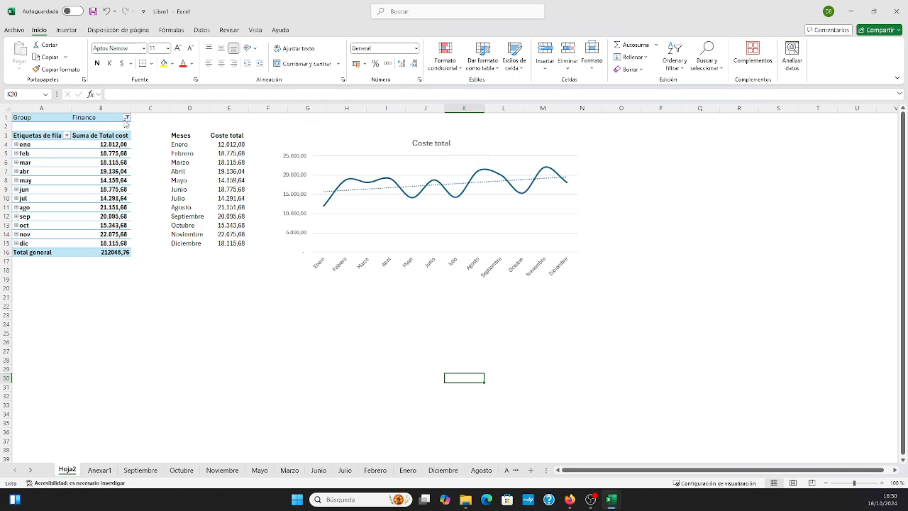
{"action": "left_click", "coordinate": [485, 172]}
{"action": "left_click_drag", "start_coordinate": [489, 144], "coordinate": [497, 166]}
{"action": "left_click", "coordinate": [479, 127]}
Step: Insert a text box above the chart, across about columns K and L, and link its text to cell B1
{"action": "left_click", "coordinate": [64, 32]}
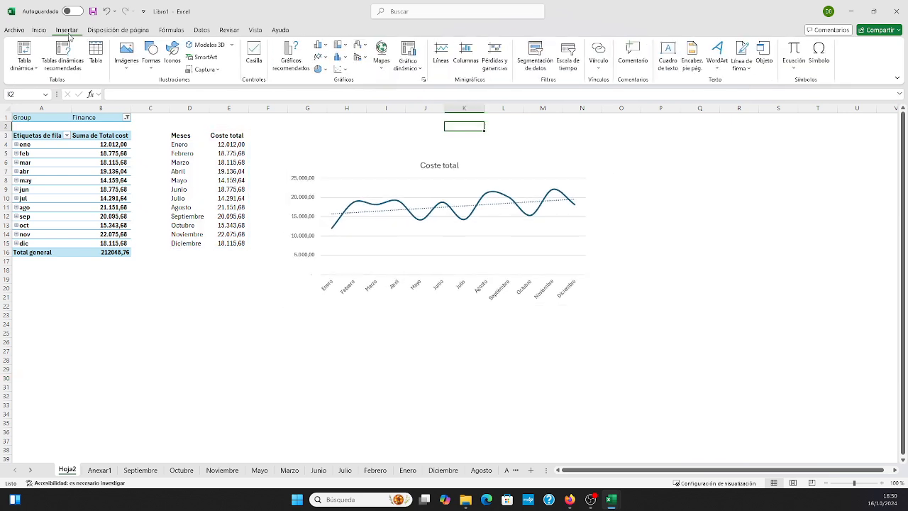
{"action": "left_click", "coordinate": [665, 67]}
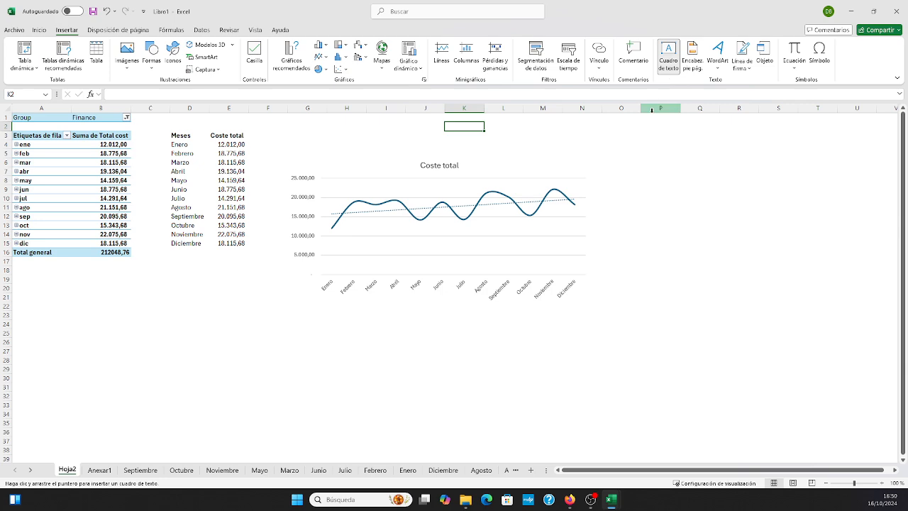
{"action": "left_click_drag", "start_coordinate": [429, 119], "coordinate": [524, 141]}
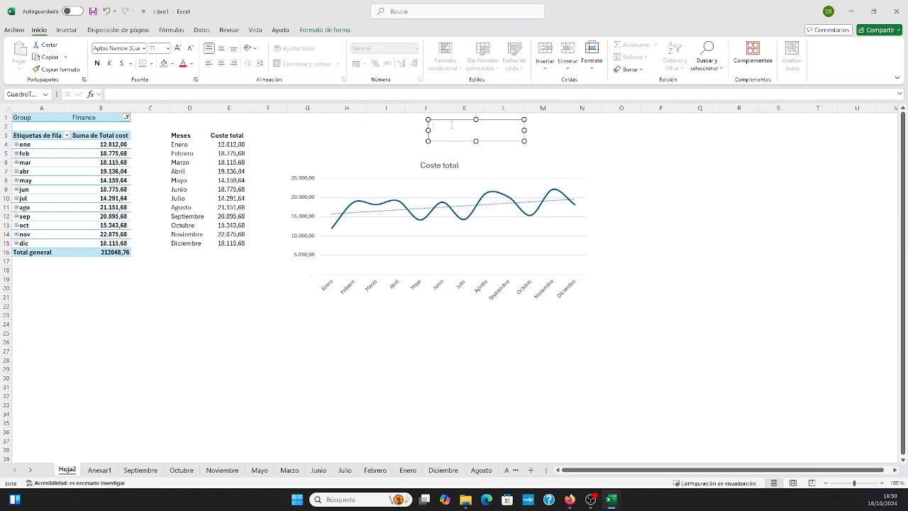
{"action": "left_click", "coordinate": [169, 95]}
{"action": "type", "text": "="}
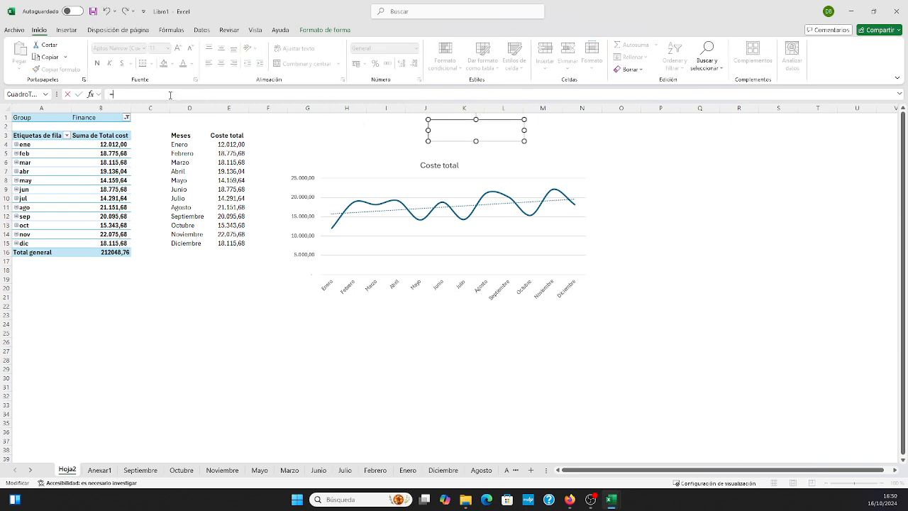
{"action": "left_click", "coordinate": [99, 117]}
{"action": "key", "text": "Return"}
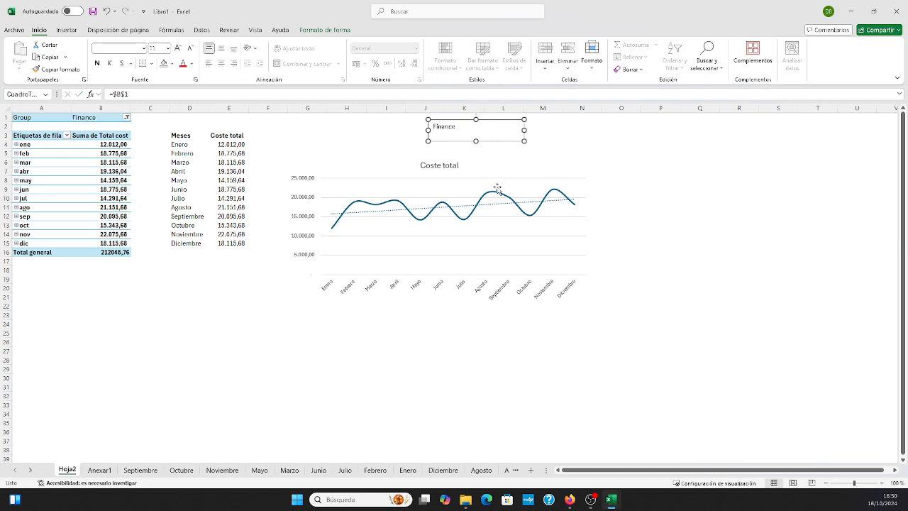
Step: Shrink the linked text box to about half its width so that it fits closely around its text
{"action": "left_click_drag", "start_coordinate": [524, 141], "coordinate": [476, 138]}
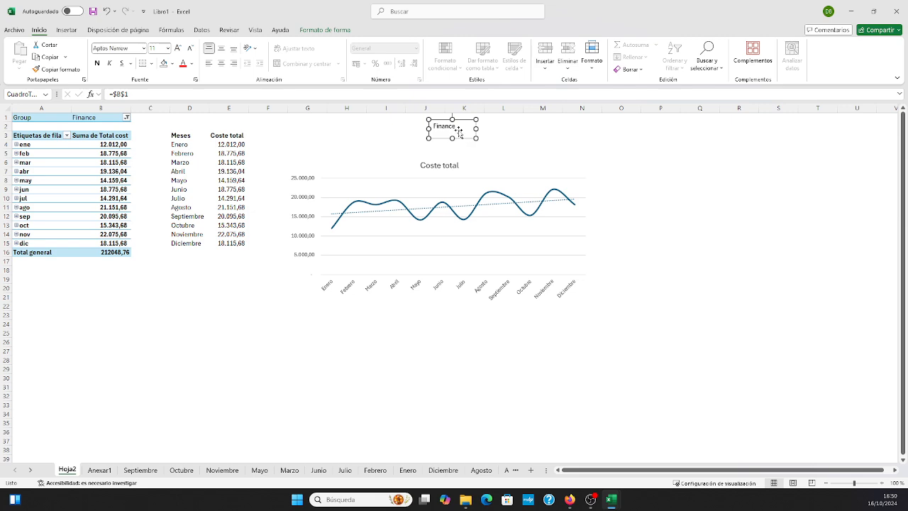
{"action": "left_click", "coordinate": [531, 148]}
{"action": "left_click", "coordinate": [465, 133]}
Step: Filter the pivot table's Group field to Accountants
{"action": "left_click", "coordinate": [127, 119]}
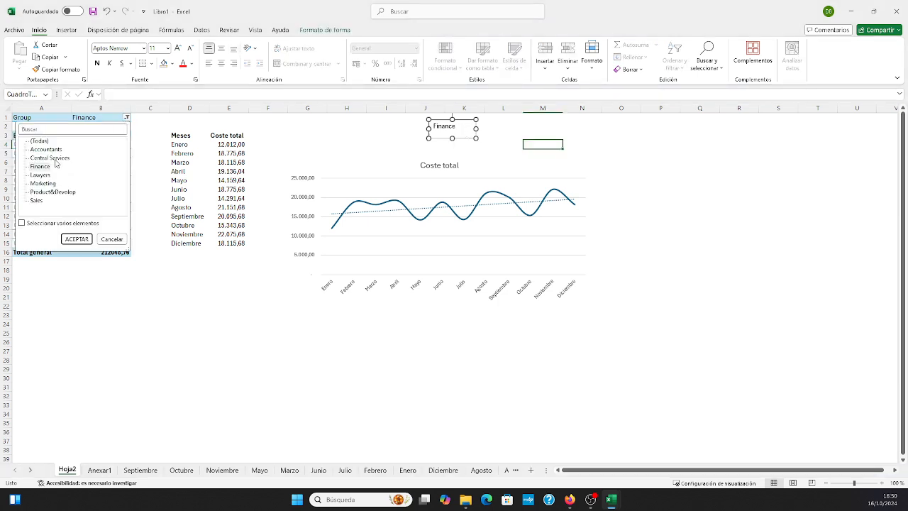
{"action": "left_click", "coordinate": [45, 149]}
{"action": "left_click", "coordinate": [77, 239]}
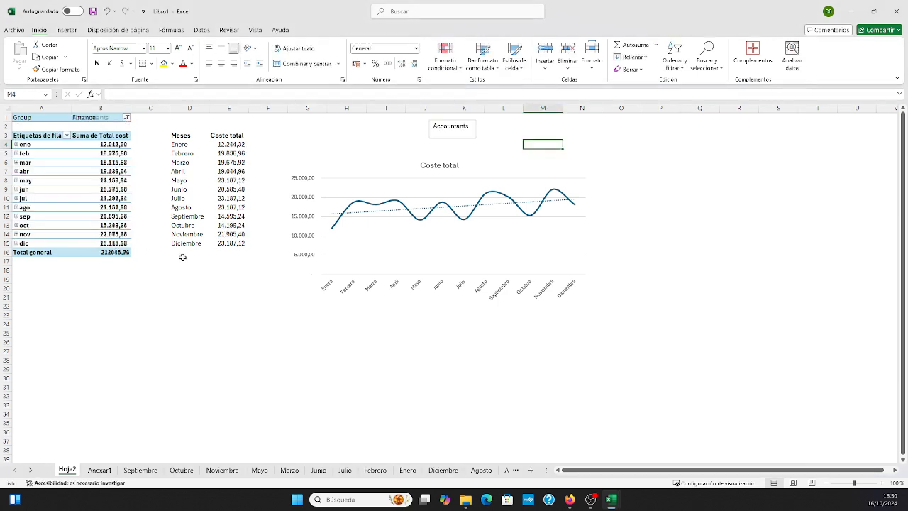
Step: Move the linked text box down so that it sits directly above the chart title Coste total
{"action": "left_click", "coordinate": [473, 139]}
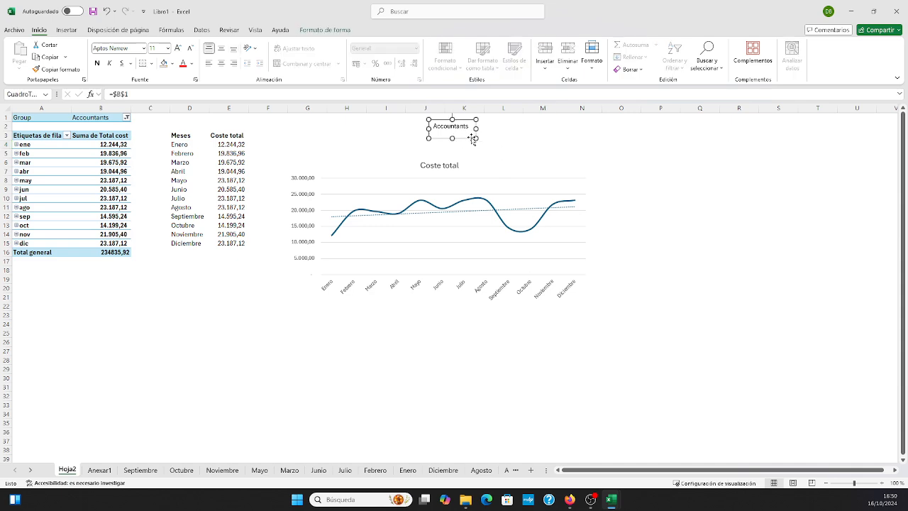
{"action": "left_click_drag", "start_coordinate": [466, 133], "coordinate": [463, 147]}
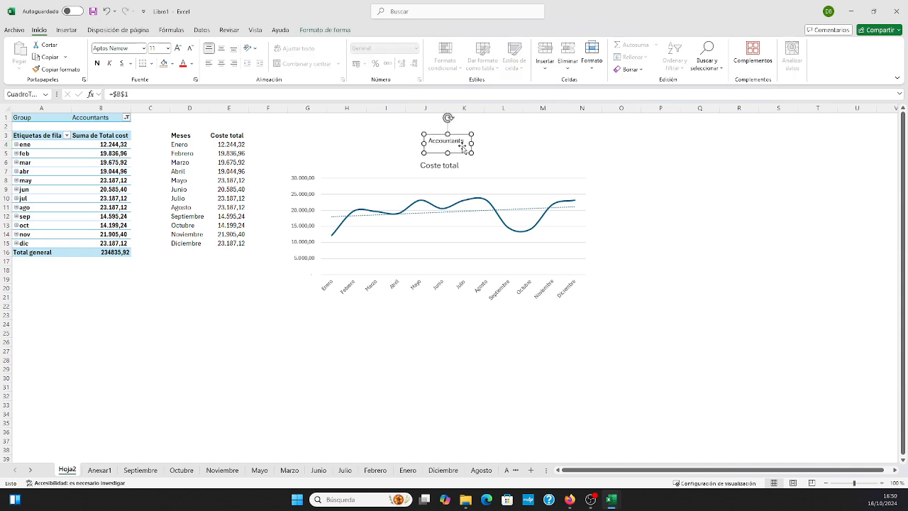
Step: Insert a pivot table based on the Anexar1 table into the existing sheet Hoja2, starting at cell A24
{"action": "left_click", "coordinate": [478, 364]}
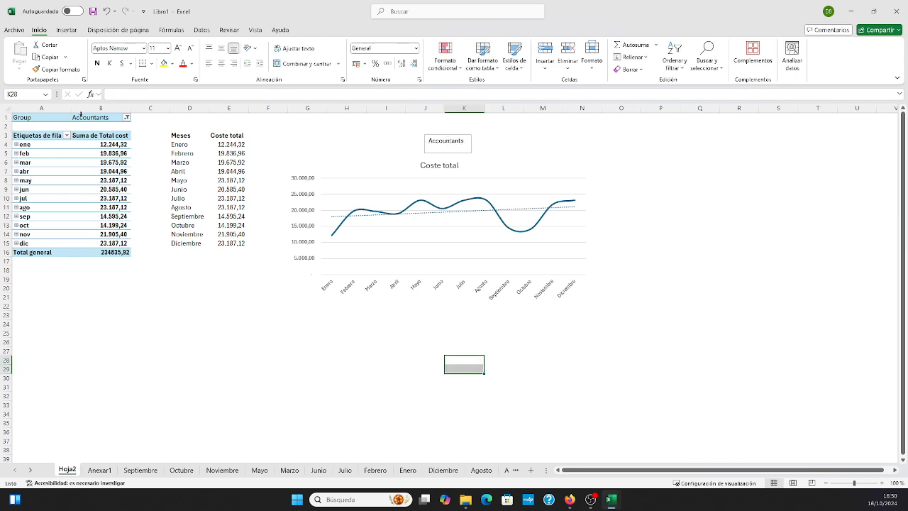
{"action": "left_click", "coordinate": [257, 308]}
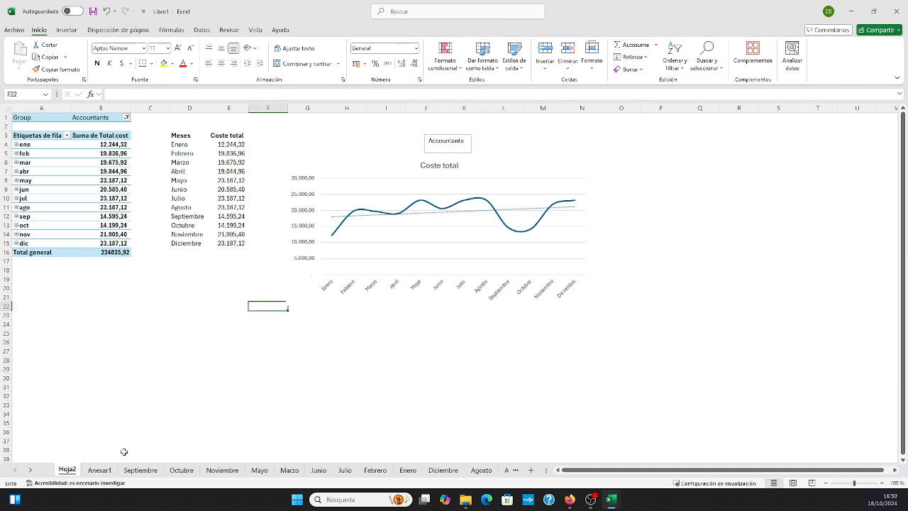
{"action": "left_click", "coordinate": [100, 470]}
{"action": "scroll", "coordinate": [74, 126], "scroll_direction": "up", "scroll_amount": 1}
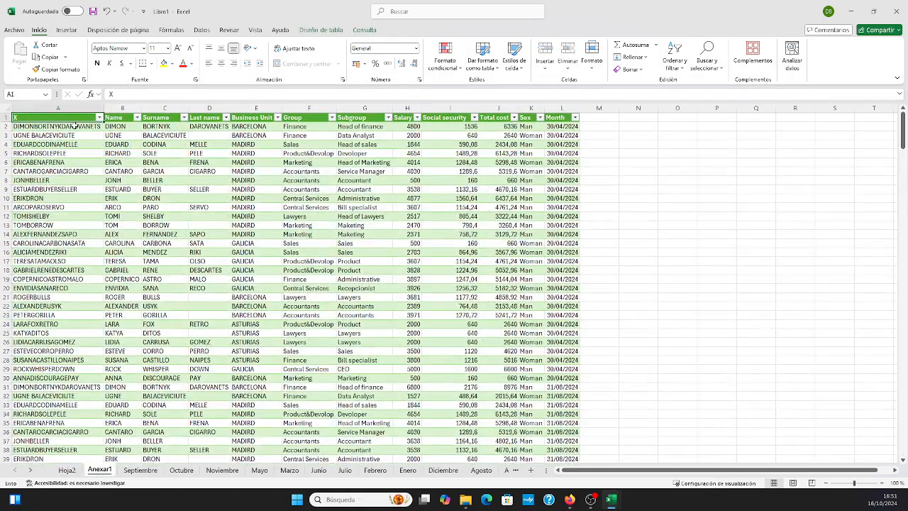
{"action": "left_click", "coordinate": [69, 32]}
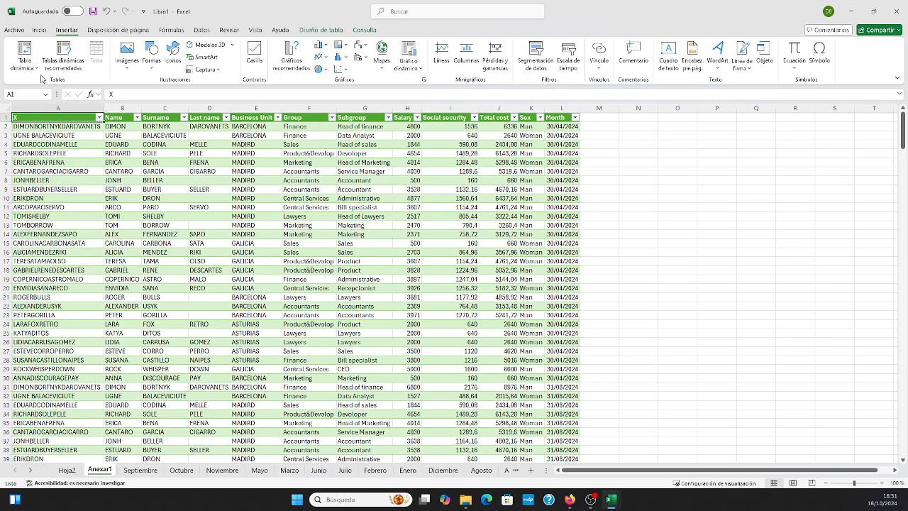
{"action": "left_click", "coordinate": [34, 68]}
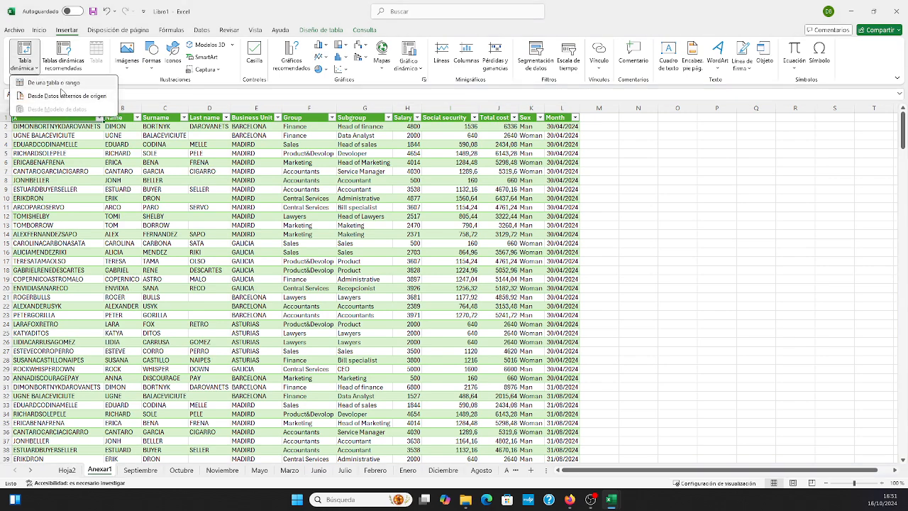
{"action": "left_click", "coordinate": [56, 83]}
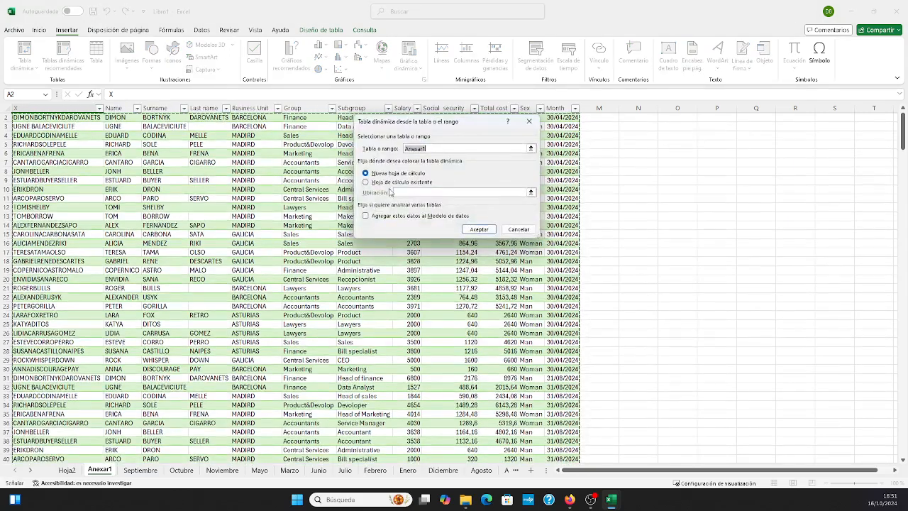
{"action": "left_click", "coordinate": [367, 182]}
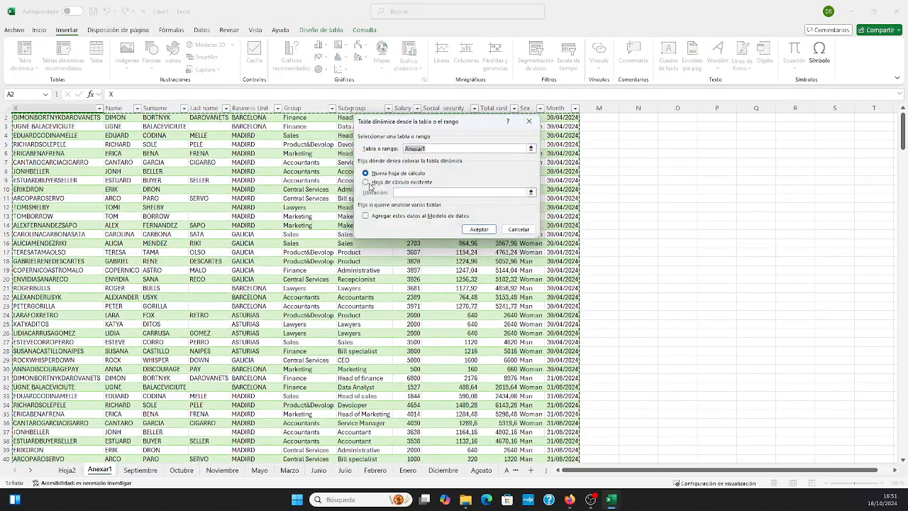
{"action": "left_click", "coordinate": [67, 469]}
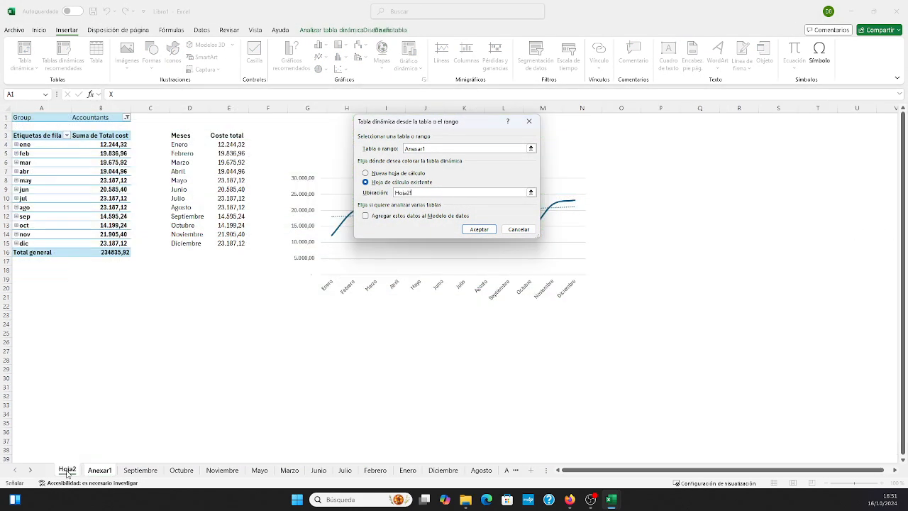
{"action": "left_click", "coordinate": [42, 321]}
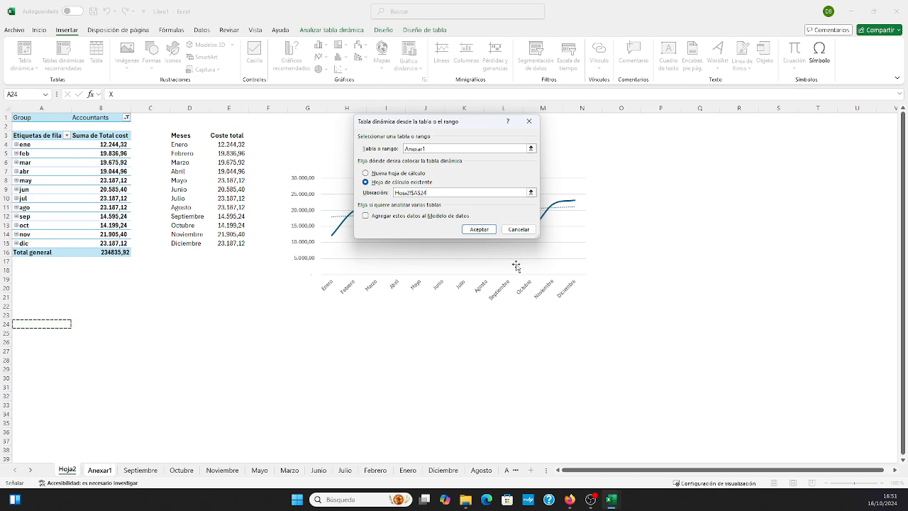
{"action": "left_click", "coordinate": [479, 230]}
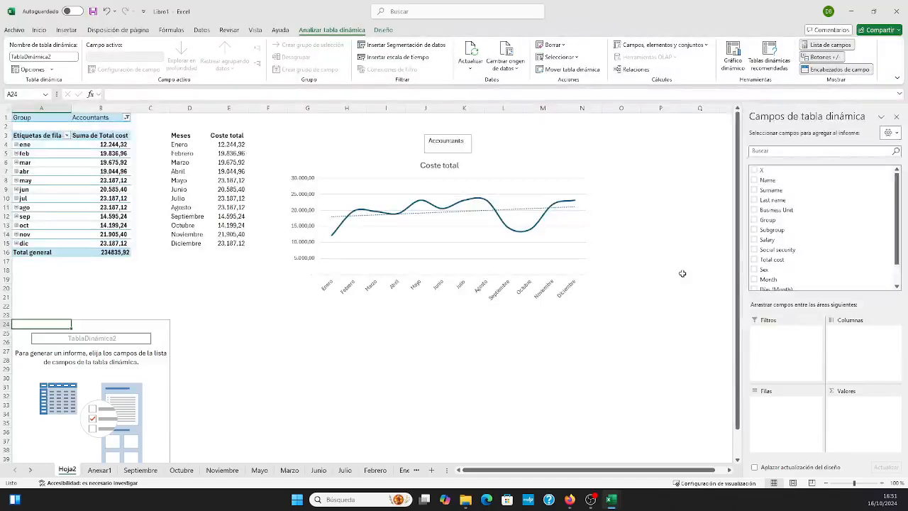
Step: Lay out the new pivot table with Business Unit as columns, Month as rows, Group as filter and the sum of Salary as values
{"action": "scroll", "coordinate": [479, 275], "scroll_direction": "down", "scroll_amount": 1}
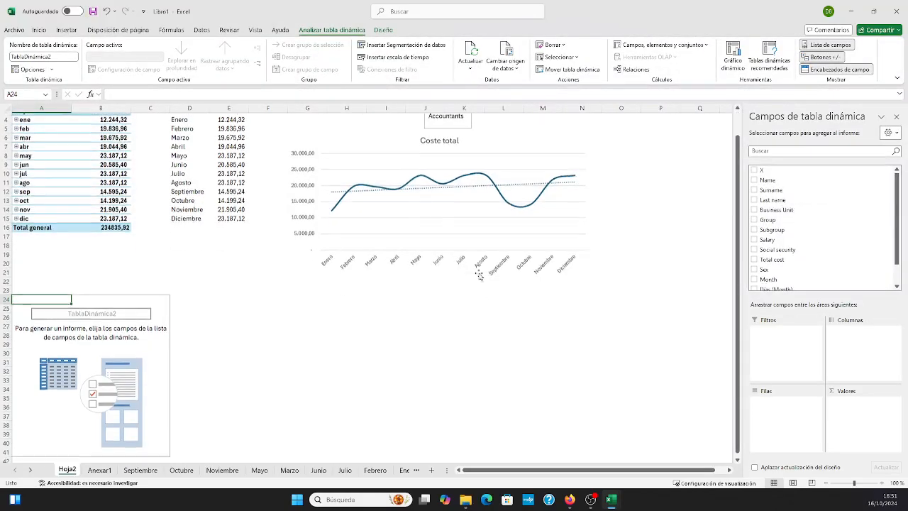
{"action": "scroll", "coordinate": [479, 275], "scroll_direction": "up", "scroll_amount": 1}
{"action": "scroll", "coordinate": [780, 252], "scroll_direction": "down", "scroll_amount": 1}
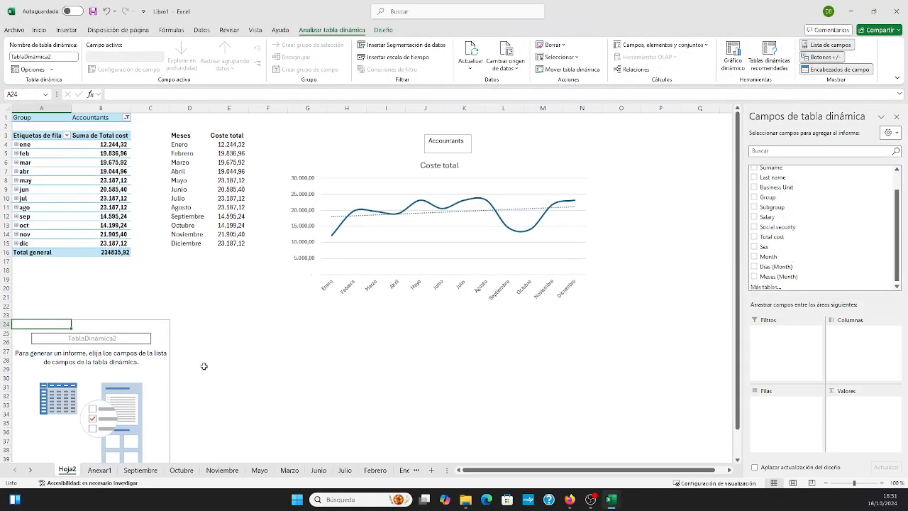
{"action": "scroll", "coordinate": [284, 271], "scroll_direction": "down", "scroll_amount": 1}
{"action": "scroll", "coordinate": [363, 177], "scroll_direction": "up", "scroll_amount": 1}
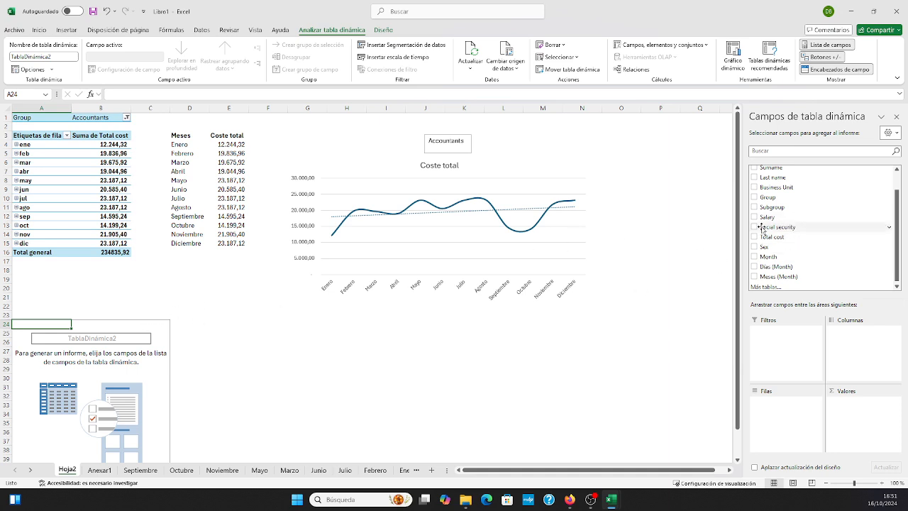
{"action": "scroll", "coordinate": [804, 220], "scroll_direction": "up", "scroll_amount": 1}
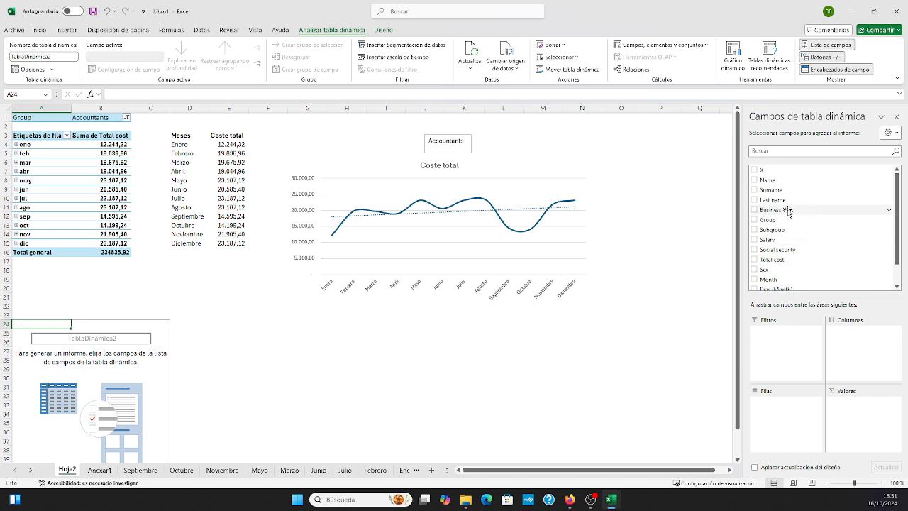
{"action": "left_click_drag", "start_coordinate": [789, 213], "coordinate": [840, 369]}
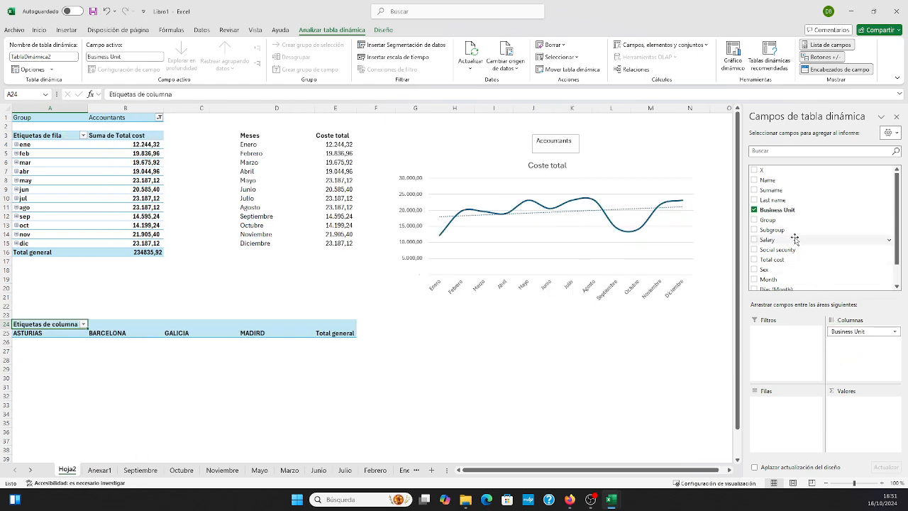
{"action": "scroll", "coordinate": [789, 253], "scroll_direction": "down", "scroll_amount": 1}
{"action": "left_click_drag", "start_coordinate": [773, 256], "coordinate": [780, 420]}
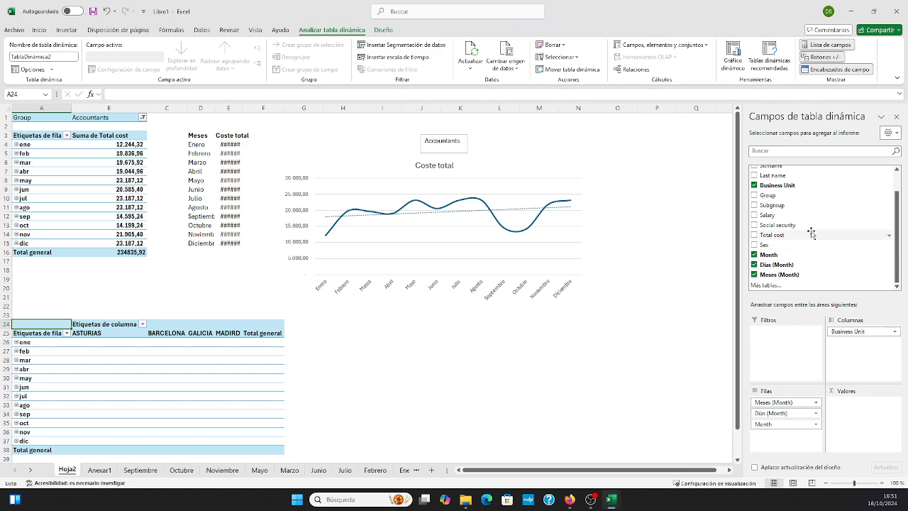
{"action": "left_click_drag", "start_coordinate": [781, 196], "coordinate": [792, 348]}
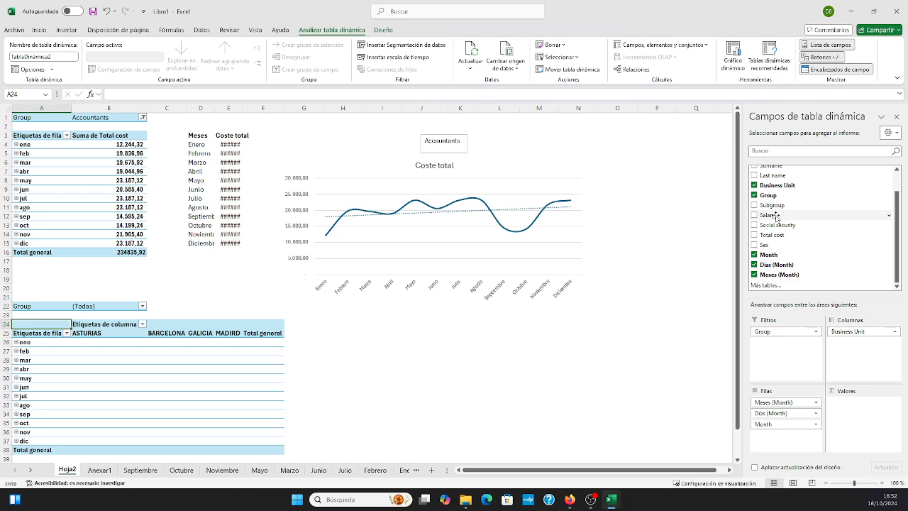
{"action": "left_click_drag", "start_coordinate": [776, 216], "coordinate": [865, 415]}
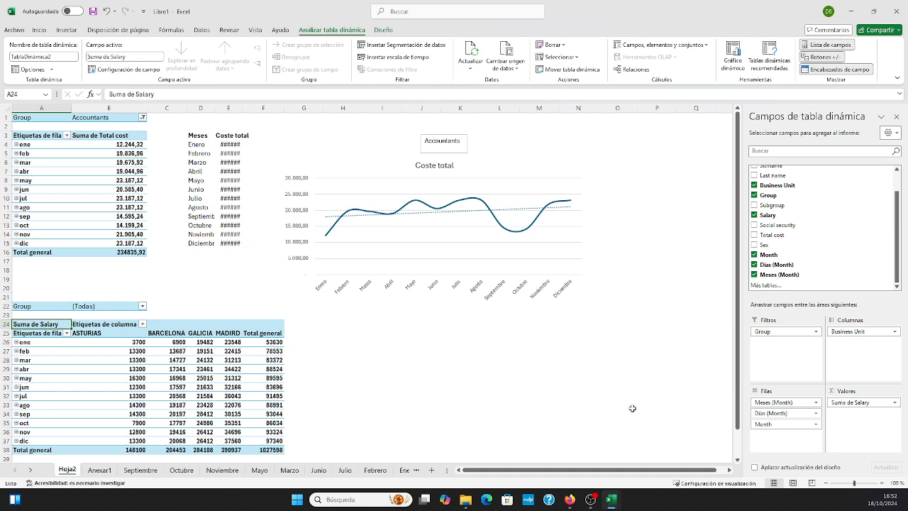
Step: Format the salary values in B26:F37 and the grand total row B38:F38 with thousands separators and two decimals
{"action": "left_click_drag", "start_coordinate": [270, 440], "coordinate": [134, 342]}
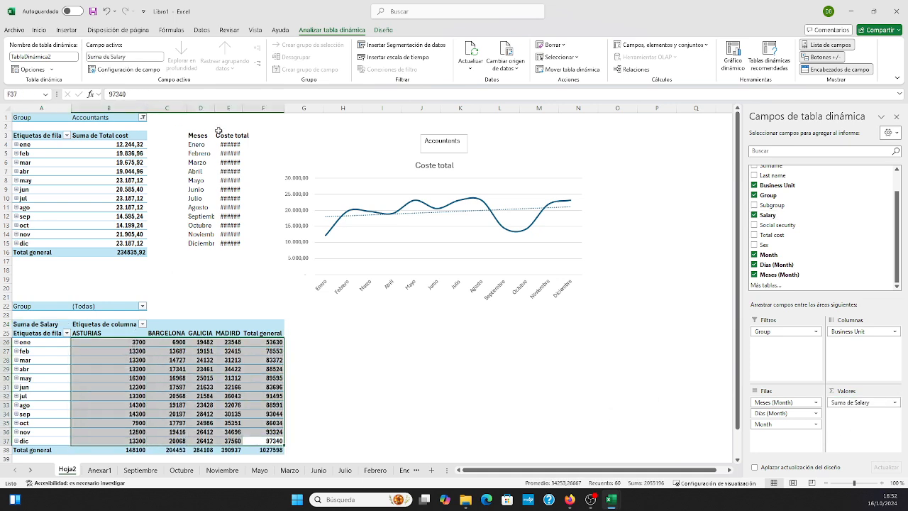
{"action": "left_click", "coordinate": [40, 31]}
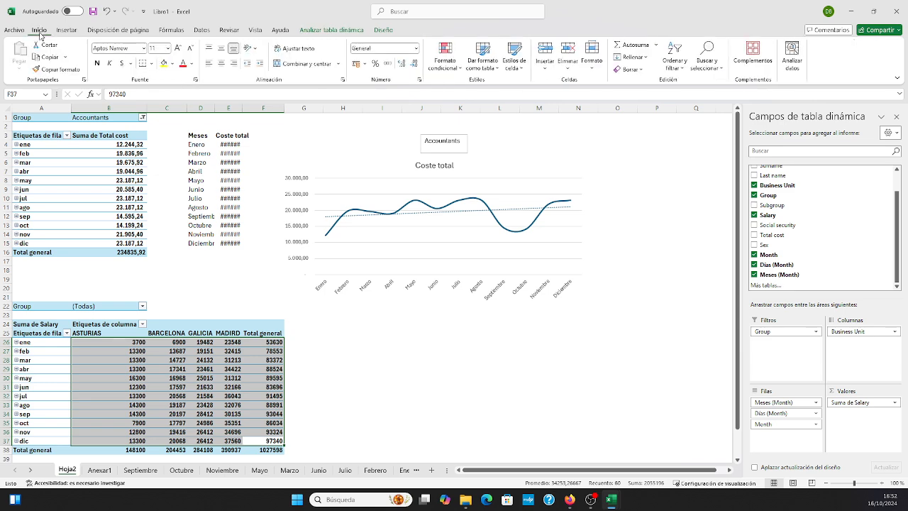
{"action": "left_click", "coordinate": [388, 64]}
{"action": "left_click", "coordinate": [395, 359]}
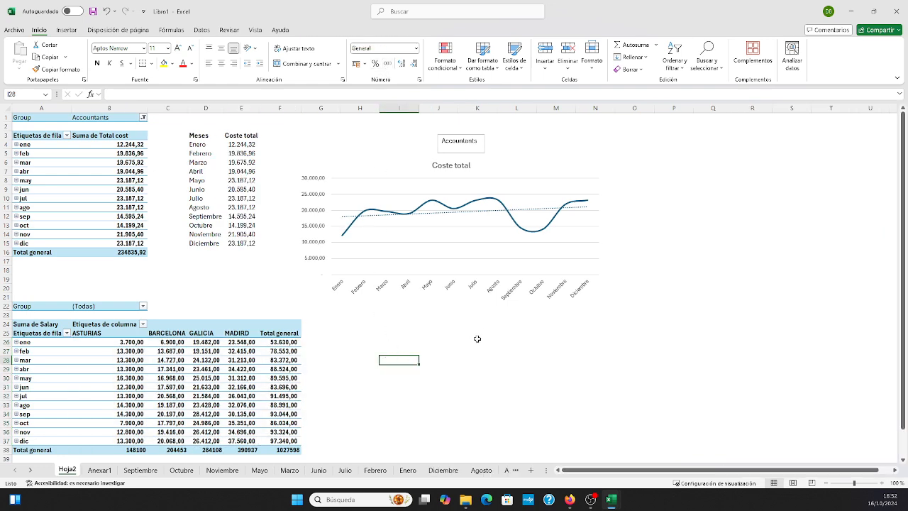
{"action": "left_click", "coordinate": [172, 326]}
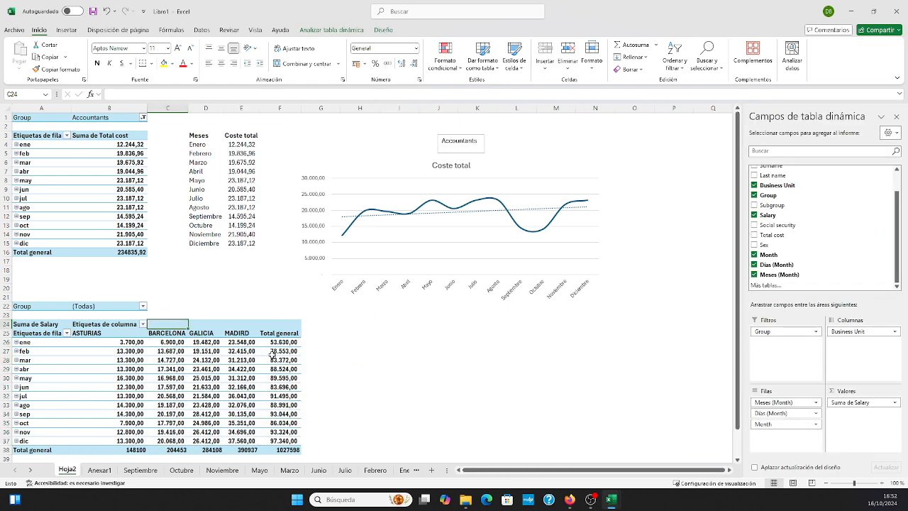
{"action": "scroll", "coordinate": [305, 346], "scroll_direction": "down", "scroll_amount": 2}
{"action": "left_click_drag", "start_coordinate": [288, 395], "coordinate": [106, 396]}
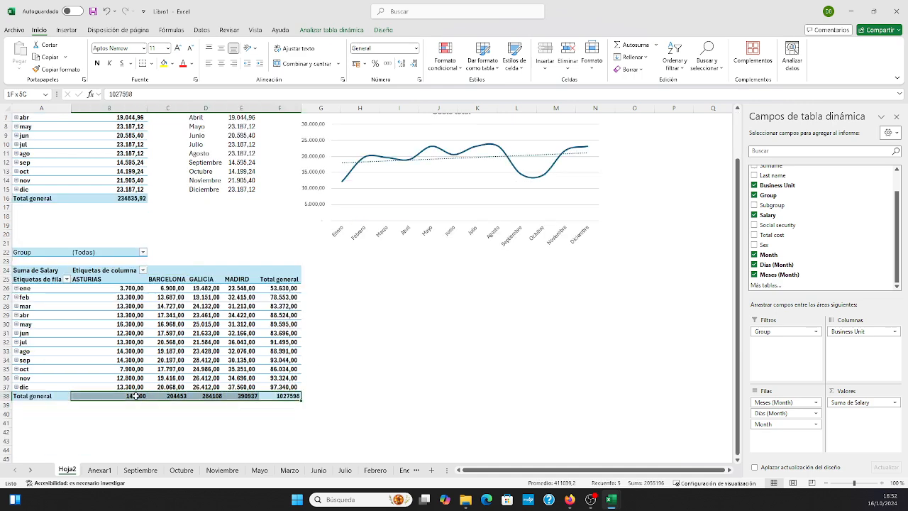
{"action": "left_click", "coordinate": [388, 64]}
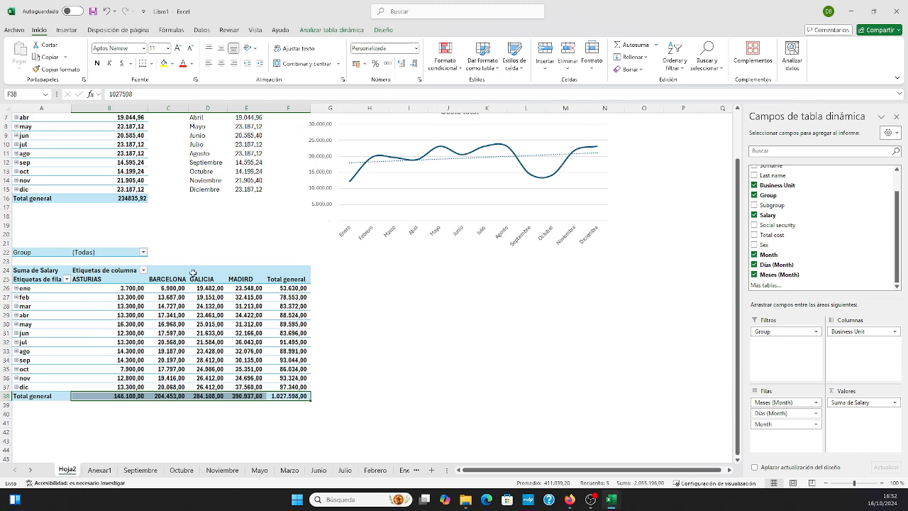
Step: Review the Group filter options and the monthly salaries per business unit in the lower pivot table
{"action": "left_click", "coordinate": [144, 252]}
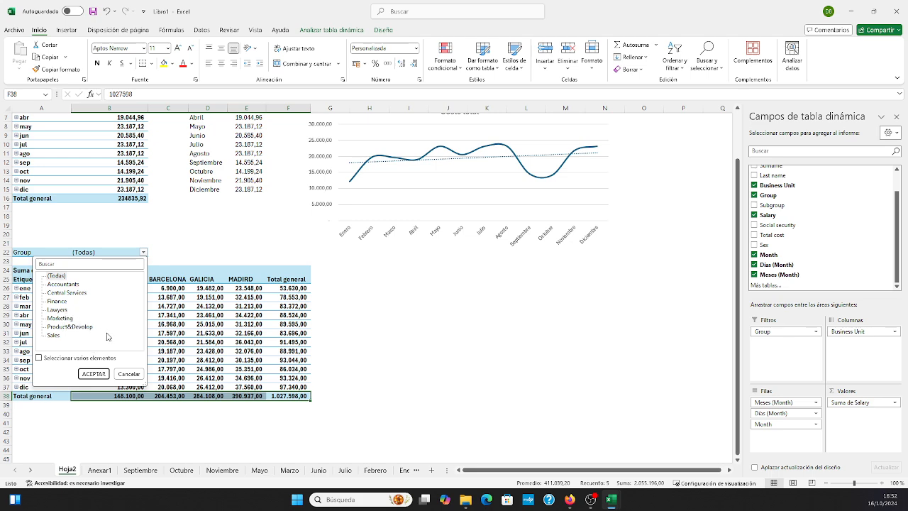
{"action": "left_click", "coordinate": [533, 360]}
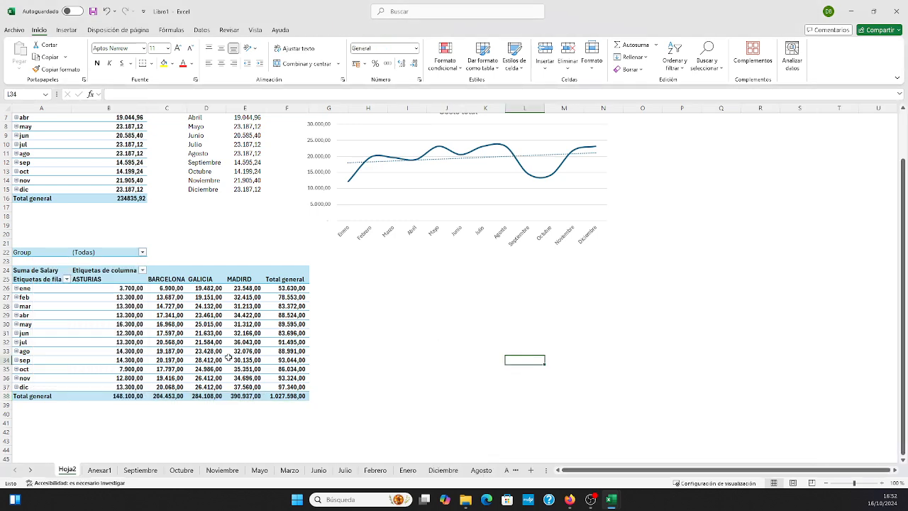
{"action": "scroll", "coordinate": [220, 320], "scroll_direction": "up", "scroll_amount": 2}
{"action": "scroll", "coordinate": [358, 369], "scroll_direction": "down", "scroll_amount": 1}
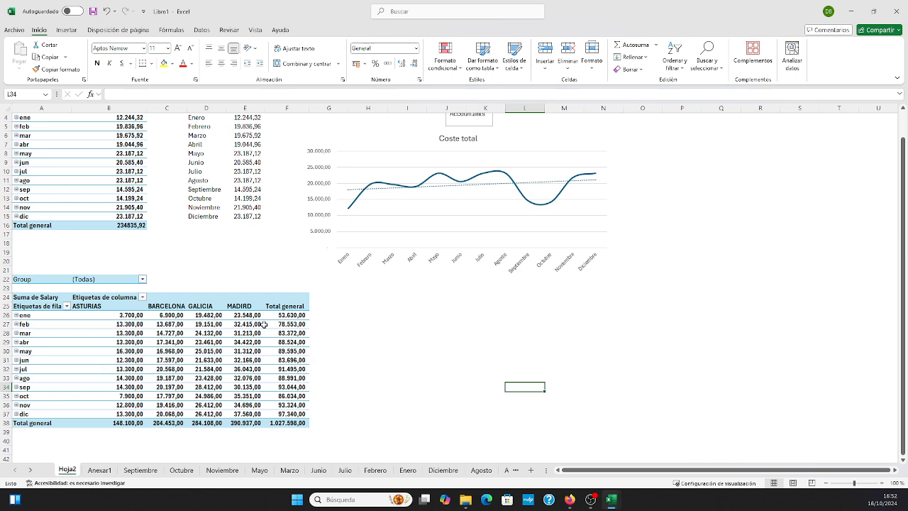
{"action": "mouse_move", "coordinate": [292, 323]}
{"action": "left_click", "coordinate": [403, 331]}
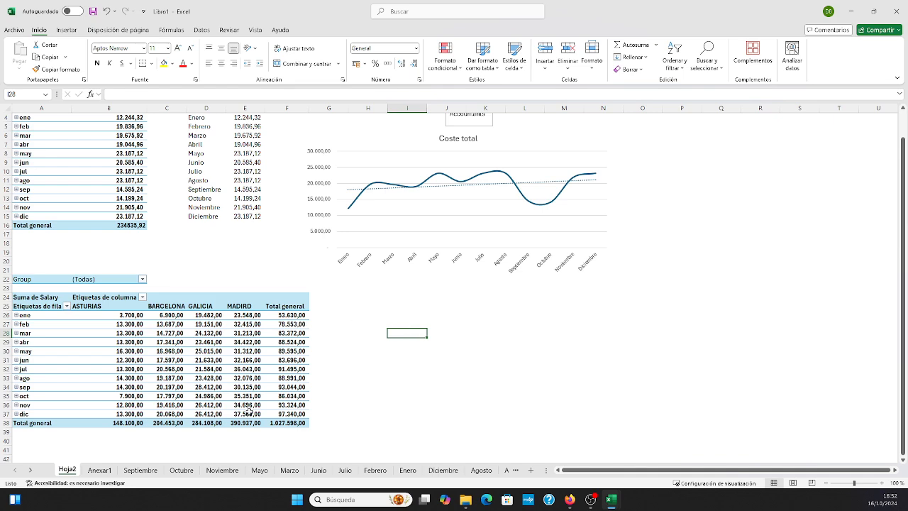
{"action": "scroll", "coordinate": [248, 410], "scroll_direction": "down", "scroll_amount": 1}
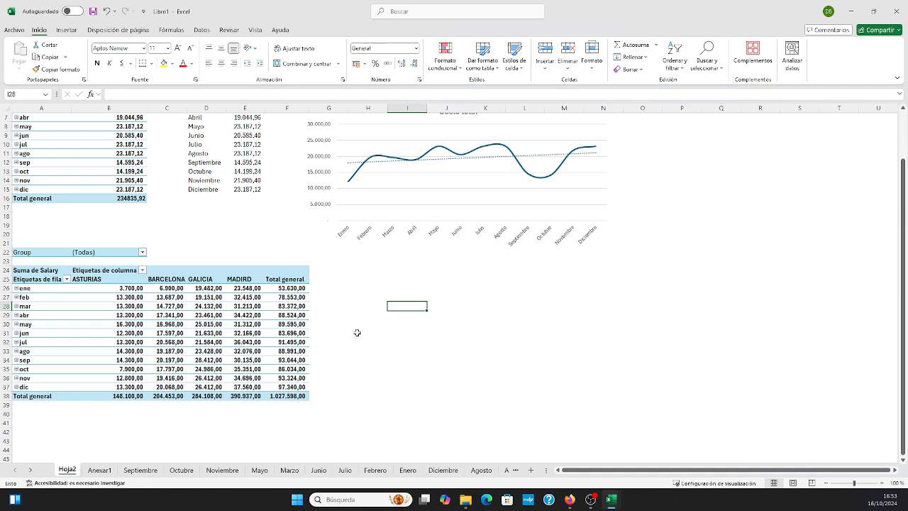
Step: Enter the label "Peso de coste" in cell A40 below the lower pivot table
{"action": "left_click", "coordinate": [126, 407]}
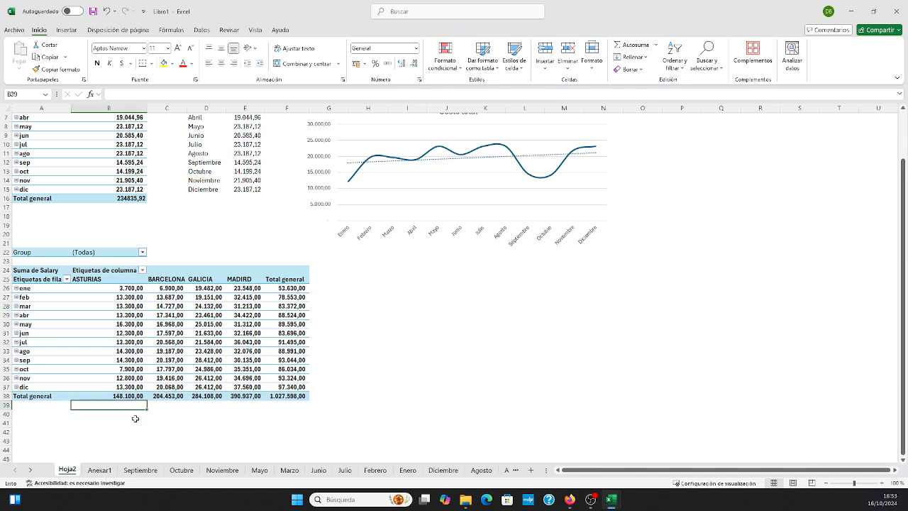
{"action": "key", "text": "Down"}
{"action": "key", "text": "Left"}
{"action": "type", "text": "P"}
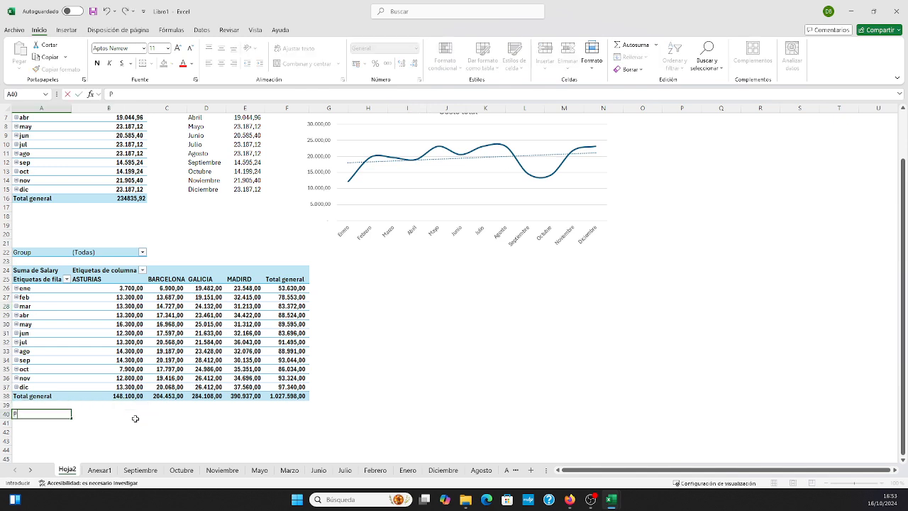
{"action": "type", "text": "eso de cxo"}
{"action": "type", "text": "te"}
Step: Calculate the share of Asturias in the total salary in B40 by dividing B38 by the absolute reference $F$38
{"action": "left_click", "coordinate": [135, 419]}
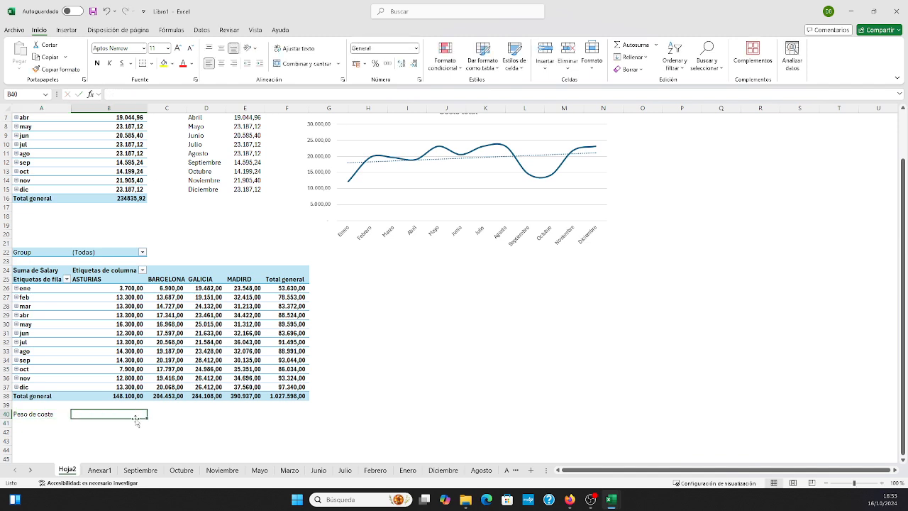
{"action": "type", "text": "="}
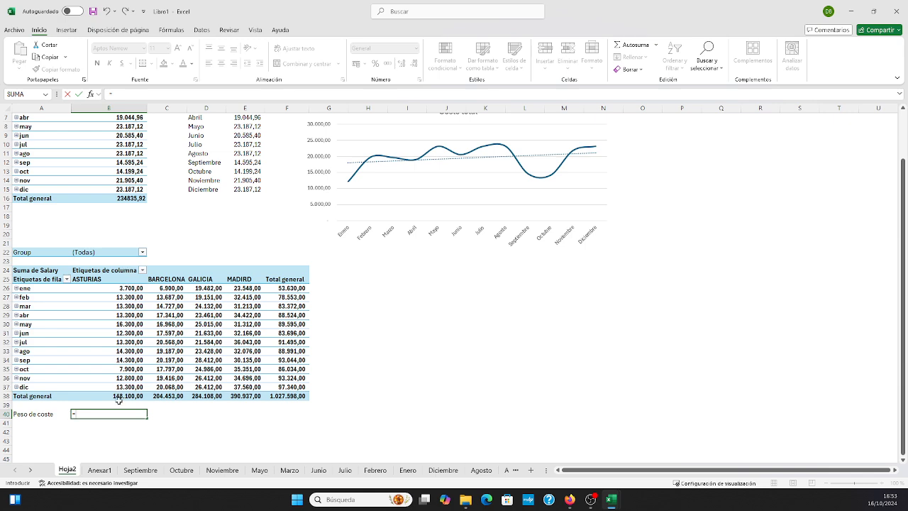
{"action": "type", "text": "B38/"}
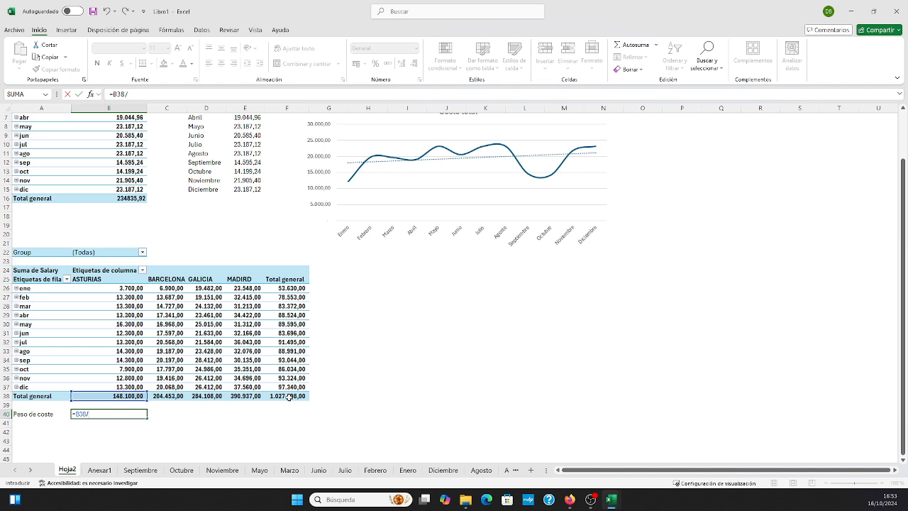
{"action": "type", "text": "F38"}
{"action": "key", "text": "F4"}
{"action": "key", "text": "Return"}
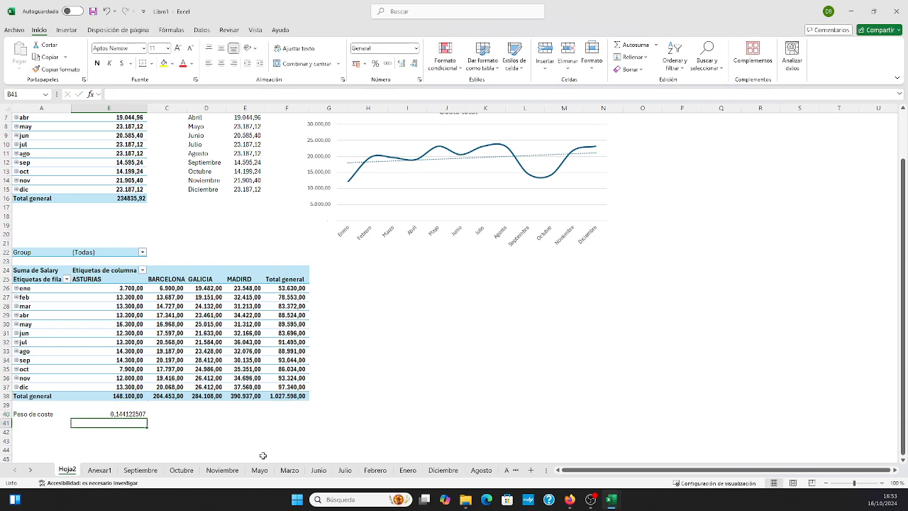
Step: Fill the cost share formula from B40 across to F40 and format the range as percentages
{"action": "left_click", "coordinate": [135, 418]}
{"action": "left_click_drag", "start_coordinate": [147, 418], "coordinate": [301, 421]}
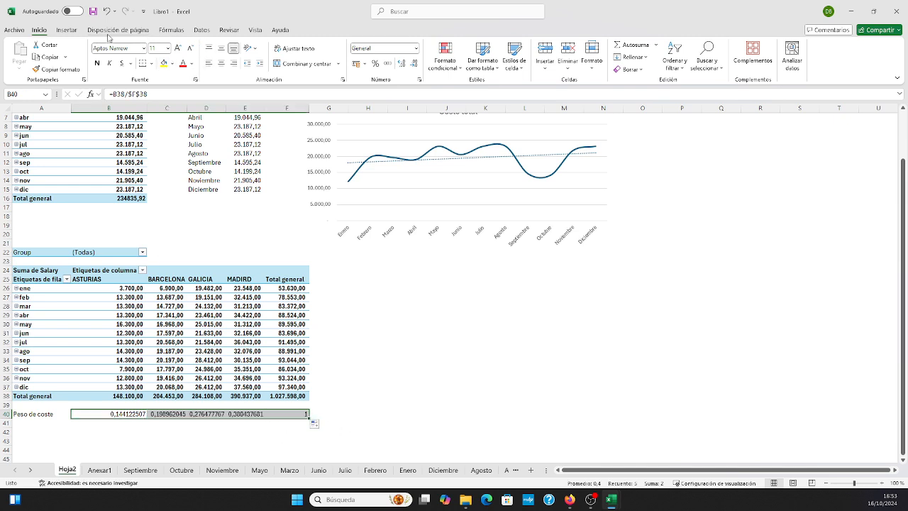
{"action": "left_click", "coordinate": [376, 64]}
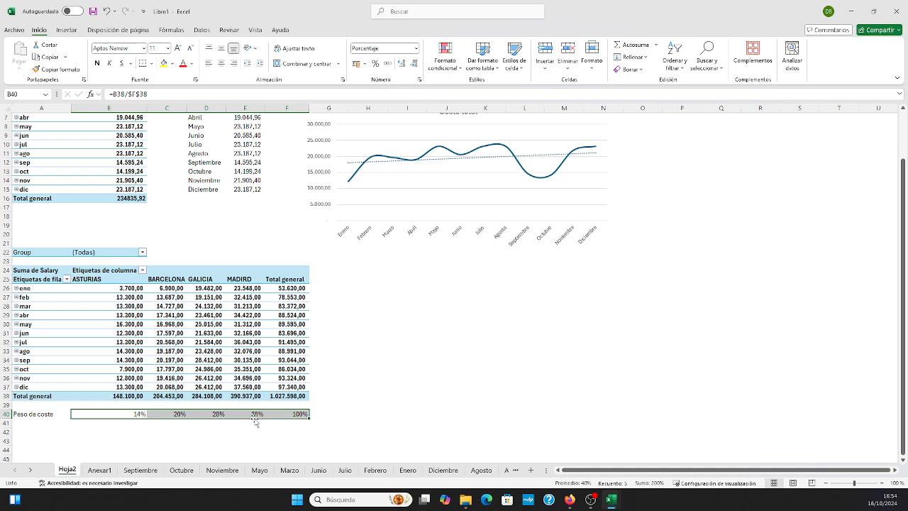
Step: Review the cost share of each business unit in row 40, along with both pivot tables and the cost chart
{"action": "left_click_drag", "start_coordinate": [254, 418], "coordinate": [138, 413]}
{"action": "left_click", "coordinate": [355, 423]}
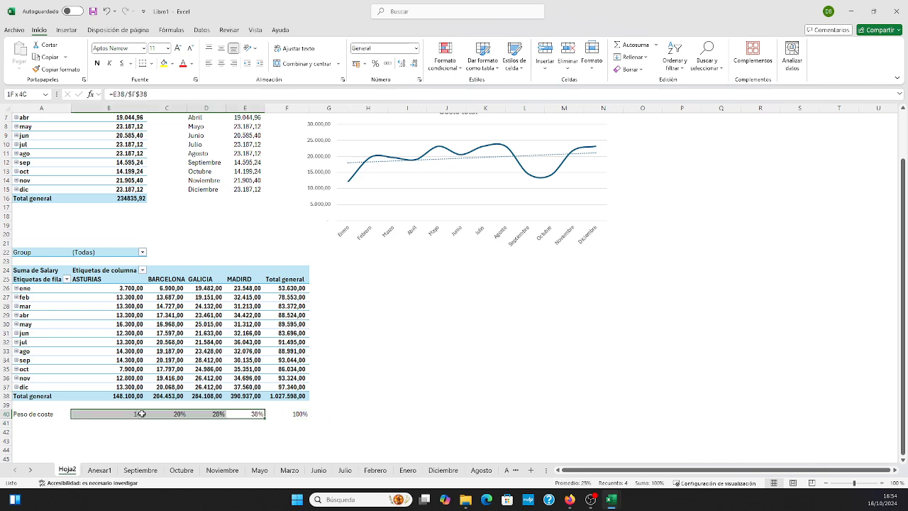
{"action": "mouse_move", "coordinate": [613, 502]}
{"action": "left_click", "coordinate": [255, 413]}
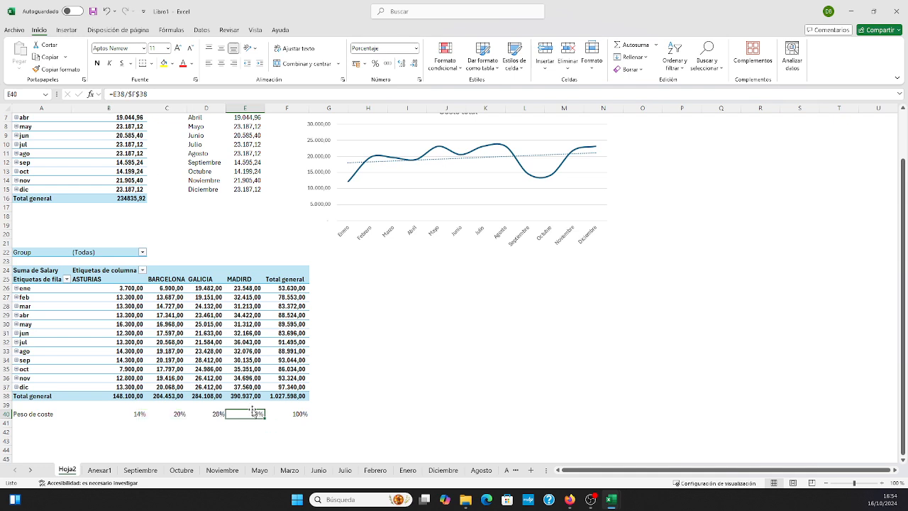
{"action": "left_click", "coordinate": [221, 416]}
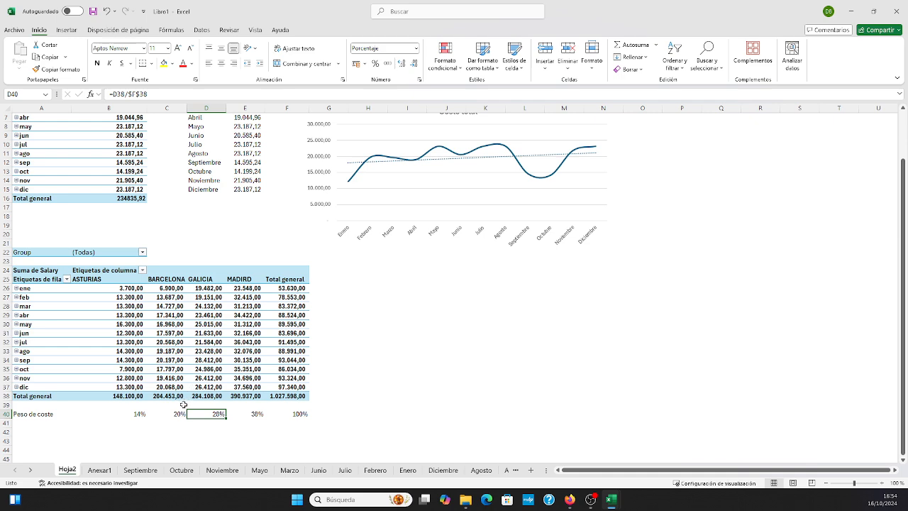
{"action": "left_click", "coordinate": [134, 414]}
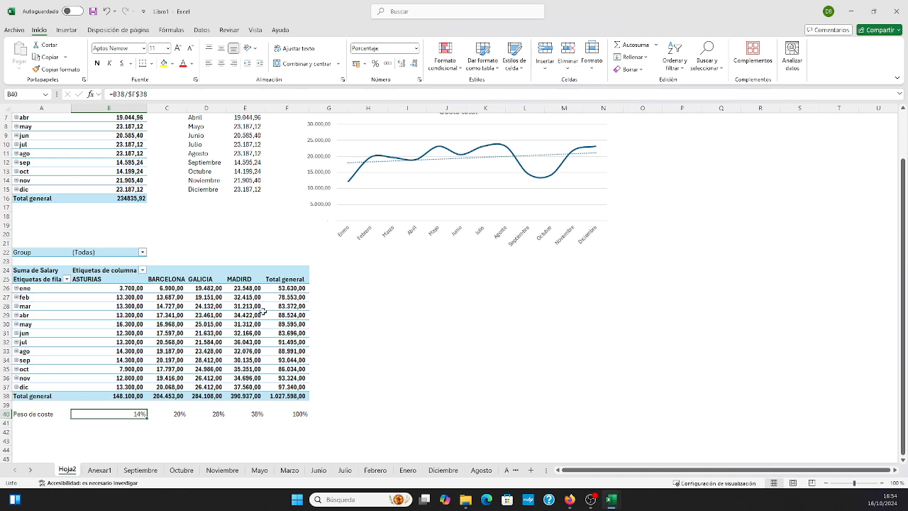
{"action": "scroll", "coordinate": [400, 374], "scroll_direction": "up", "scroll_amount": 2}
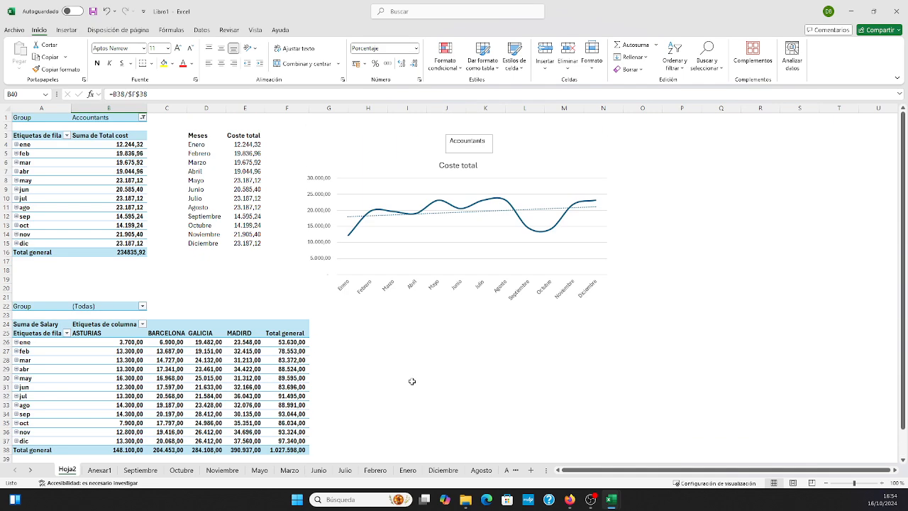
{"action": "scroll", "coordinate": [410, 378], "scroll_direction": "down", "scroll_amount": 3}
{"action": "scroll", "coordinate": [465, 278], "scroll_direction": "up", "scroll_amount": 2}
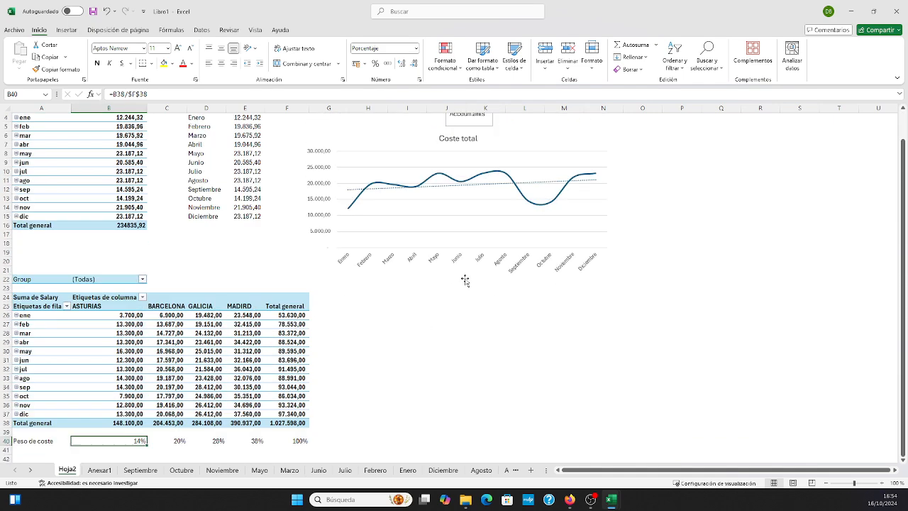
{"action": "scroll", "coordinate": [496, 351], "scroll_direction": "down", "scroll_amount": 1}
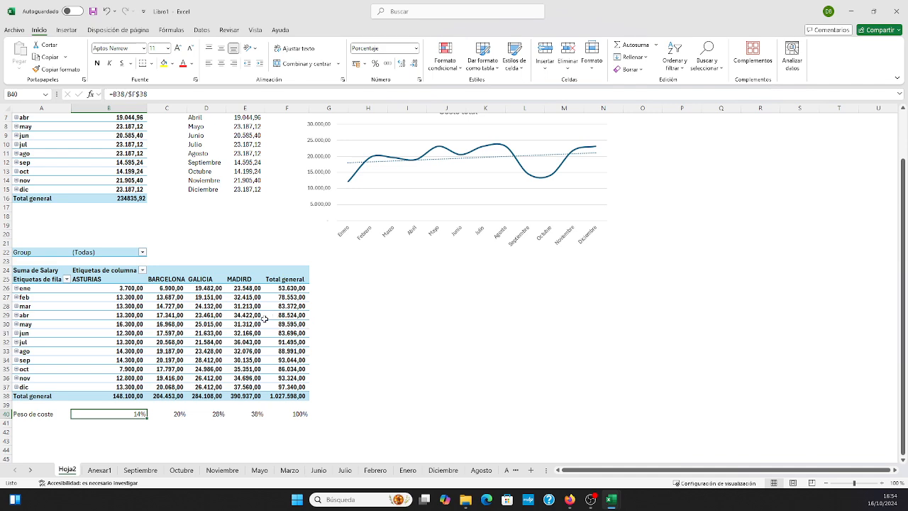
{"action": "scroll", "coordinate": [323, 298], "scroll_direction": "up", "scroll_amount": 2}
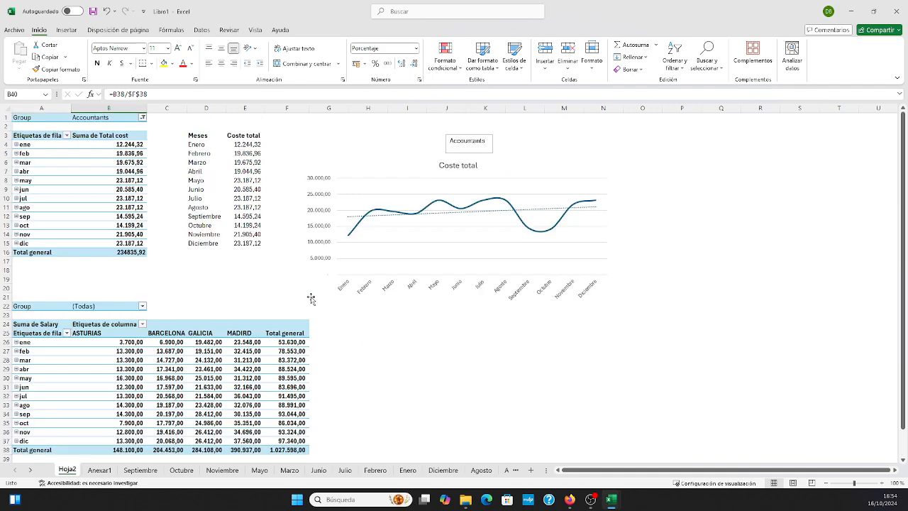
{"action": "scroll", "coordinate": [315, 300], "scroll_direction": "down", "scroll_amount": 1}
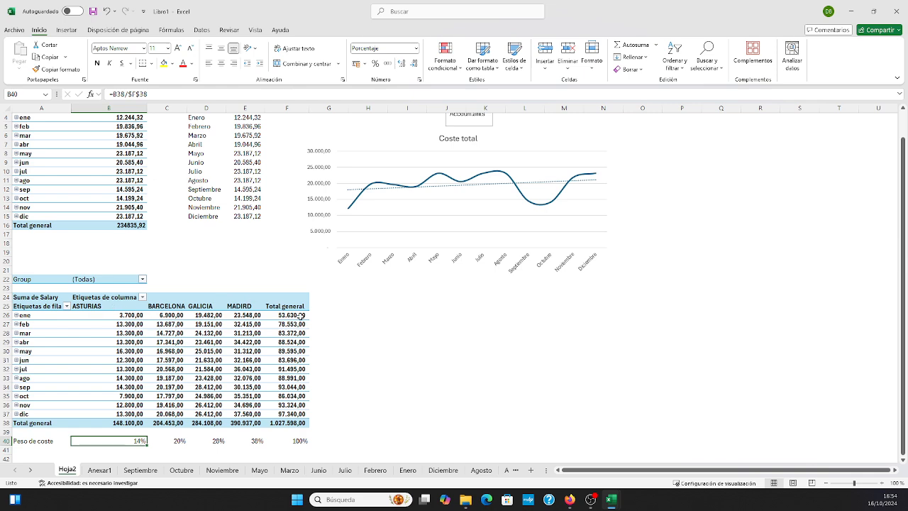
{"action": "mouse_move", "coordinate": [301, 317]}
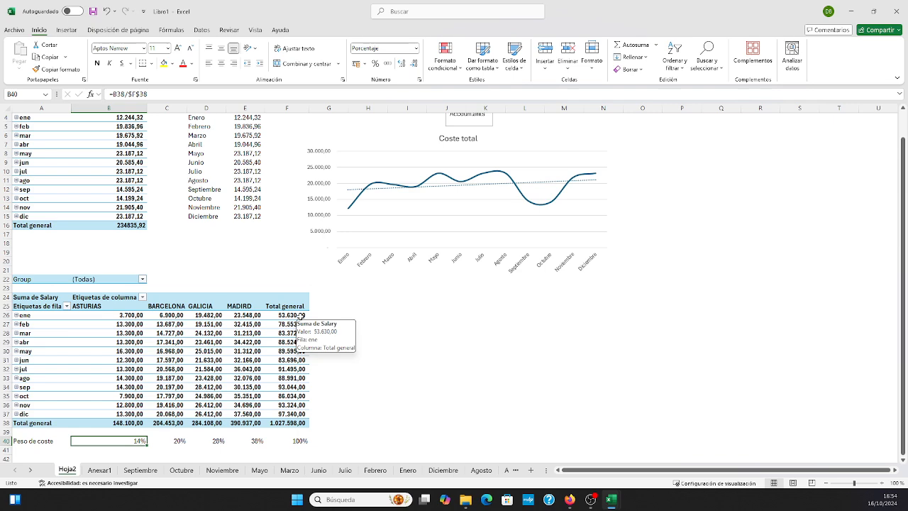
{"action": "scroll", "coordinate": [360, 286], "scroll_direction": "up", "scroll_amount": 1}
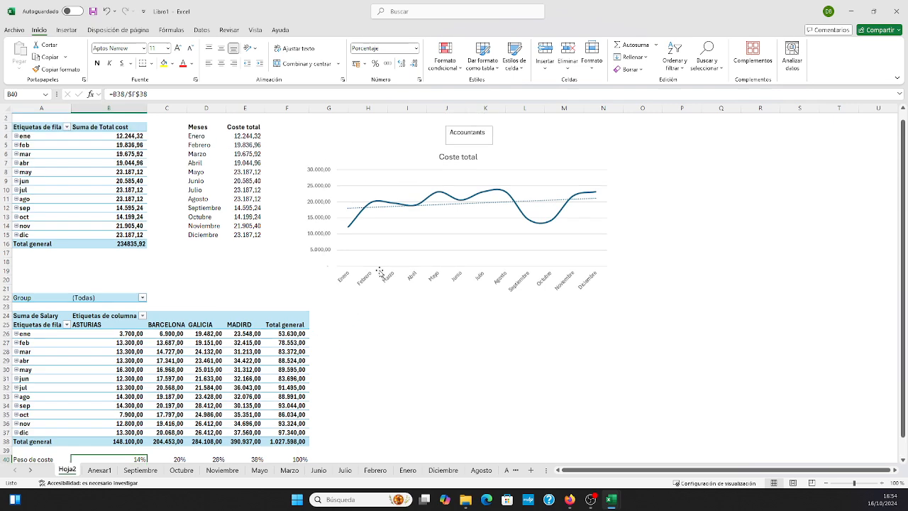
{"action": "scroll", "coordinate": [376, 363], "scroll_direction": "down", "scroll_amount": 1}
{"action": "scroll", "coordinate": [393, 355], "scroll_direction": "up", "scroll_amount": 1}
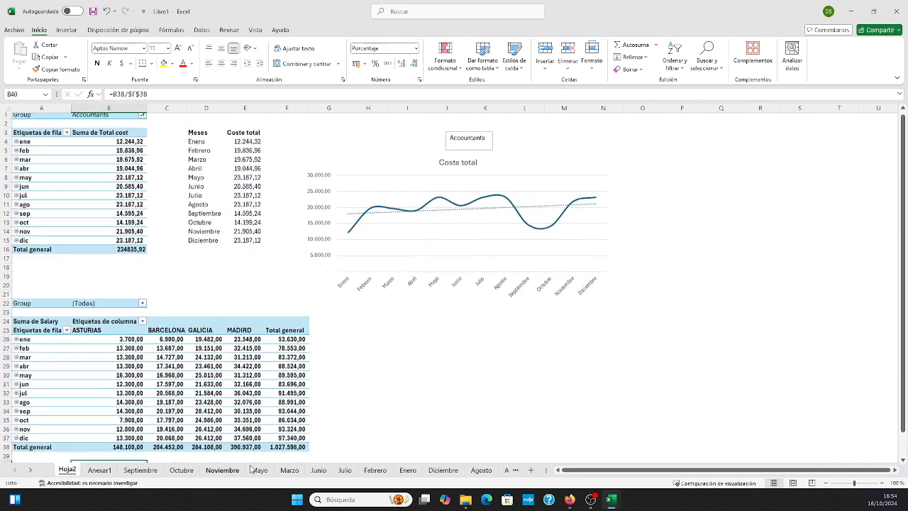
{"action": "scroll", "coordinate": [393, 355], "scroll_direction": "down", "scroll_amount": 1}
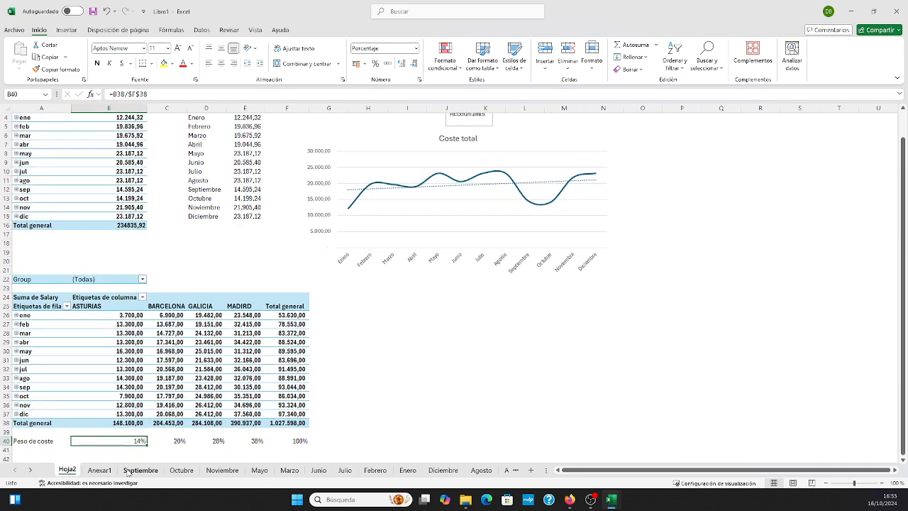
Step: Create a pivot table from the Anexar1 table on the existing sheet Hoja2, placed at cell H24
{"action": "left_click", "coordinate": [99, 470]}
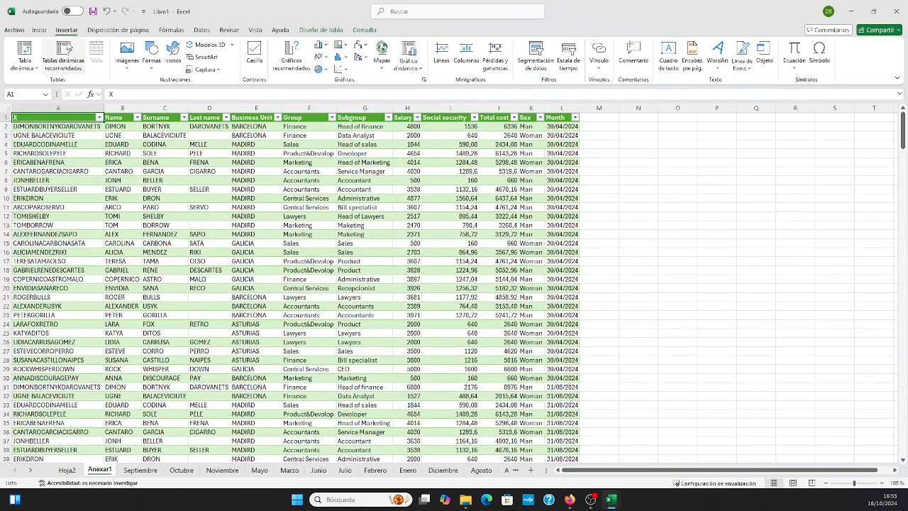
{"action": "left_click", "coordinate": [24, 66]}
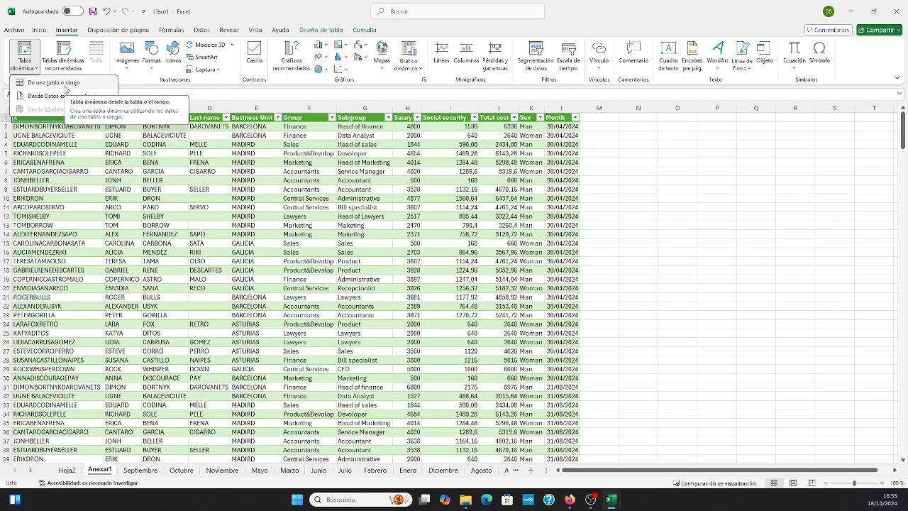
{"action": "left_click", "coordinate": [66, 83]}
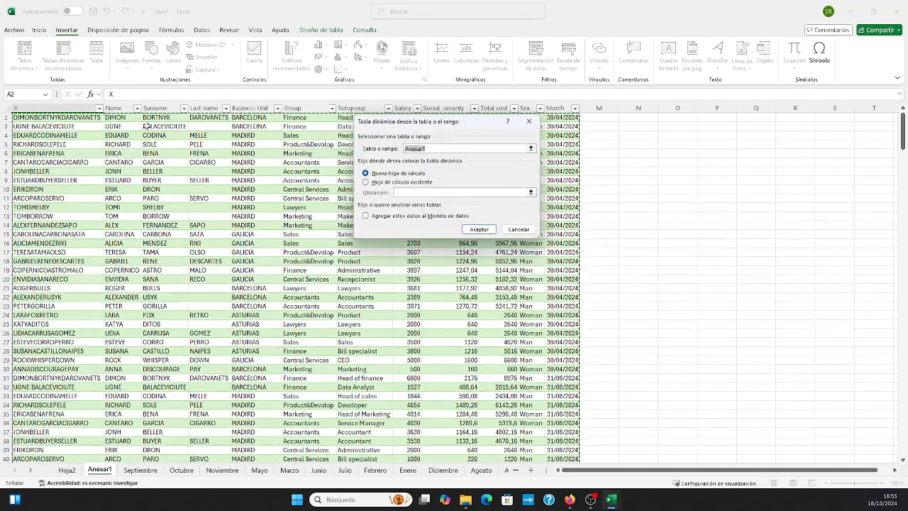
{"action": "left_click", "coordinate": [366, 183]}
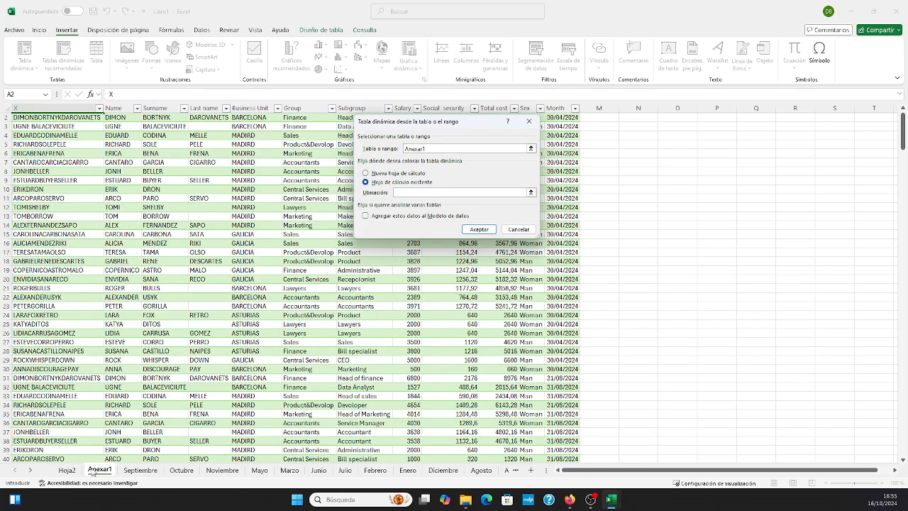
{"action": "left_click", "coordinate": [68, 470]}
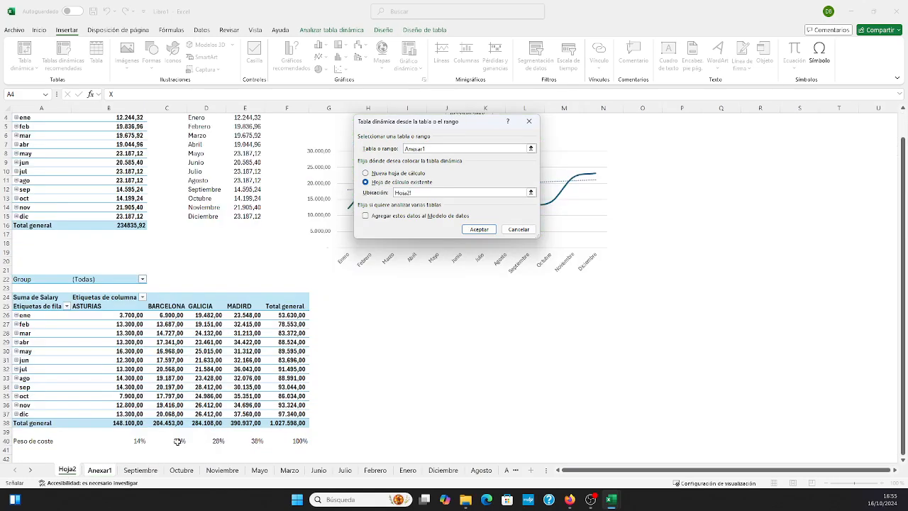
{"action": "left_click", "coordinate": [371, 298]}
{"action": "left_click", "coordinate": [480, 229]}
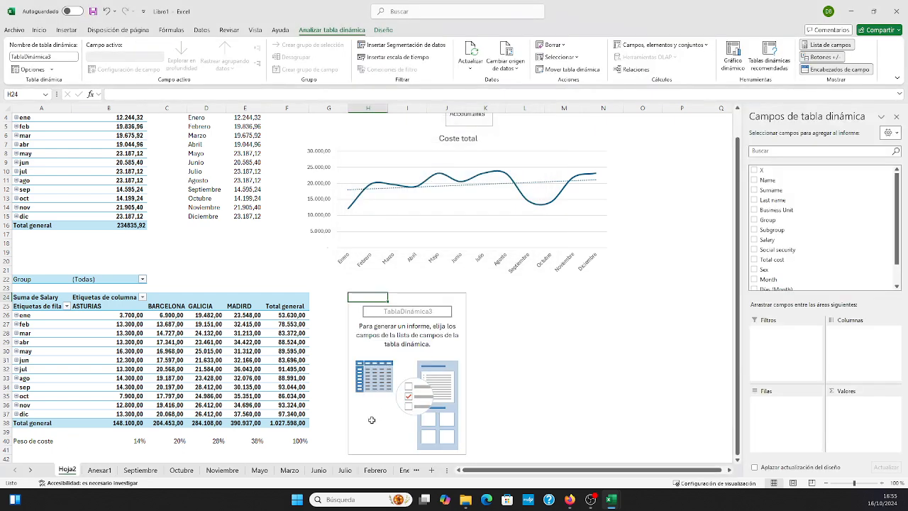
Step: Rename the sheet Hoja2 as "Report"
{"action": "double_click", "coordinate": [69, 470]}
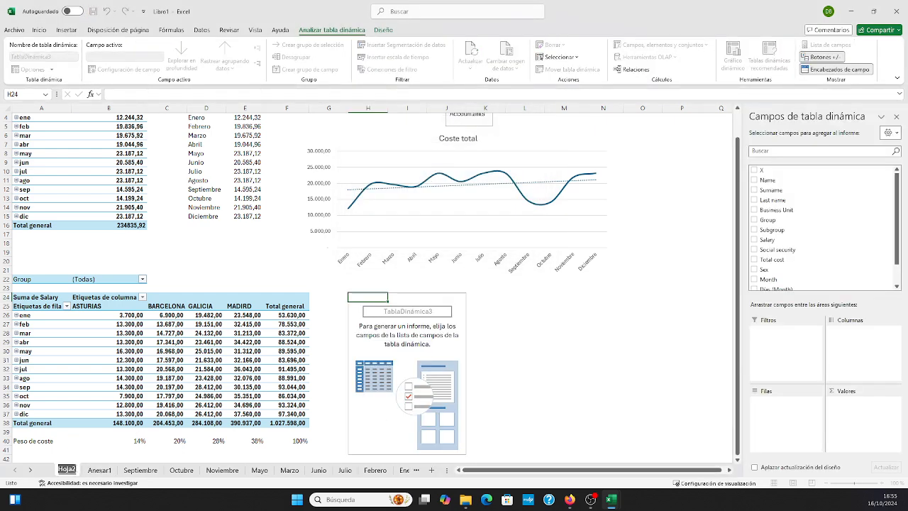
{"action": "type", "text": "rEPO"}
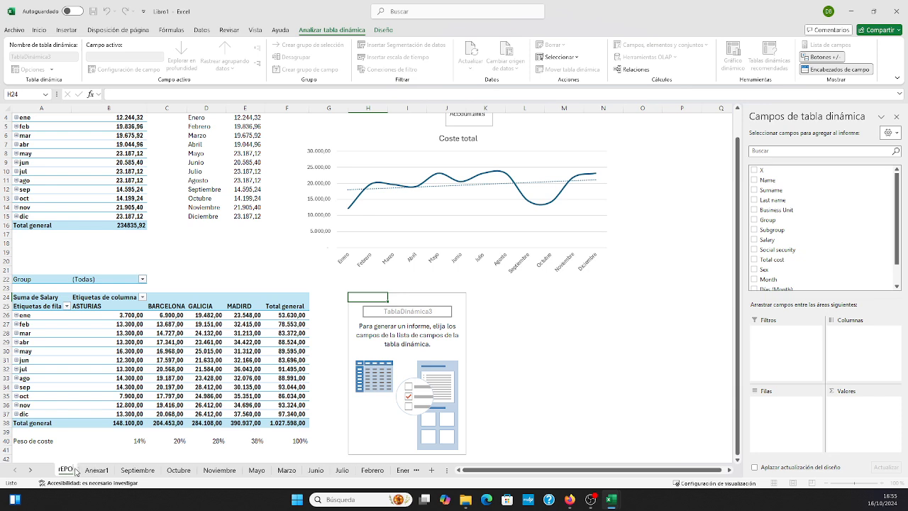
{"action": "key", "text": "BackSpace"}
{"action": "key", "text": "BackSpace"}
{"action": "key", "text": "BackSpace"}
{"action": "key", "text": "BackSpace"}
{"action": "type", "text": "Report"}
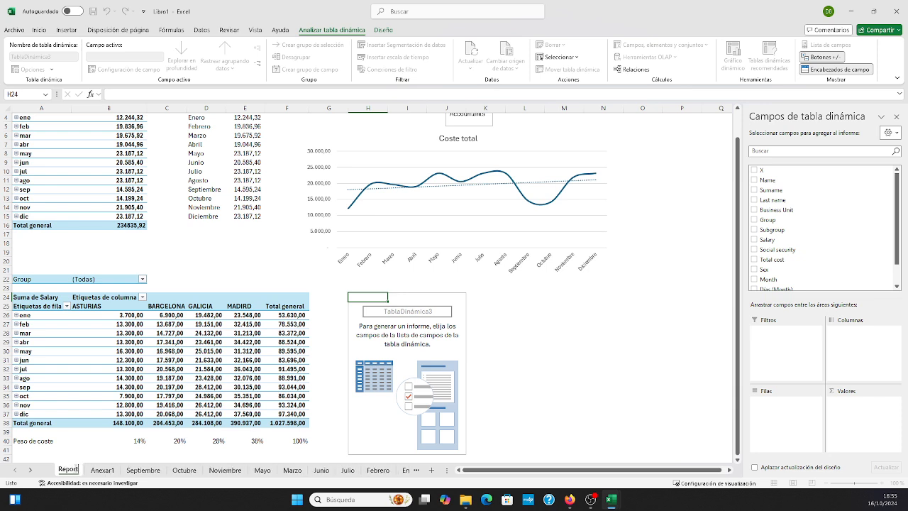
{"action": "key", "text": "Return"}
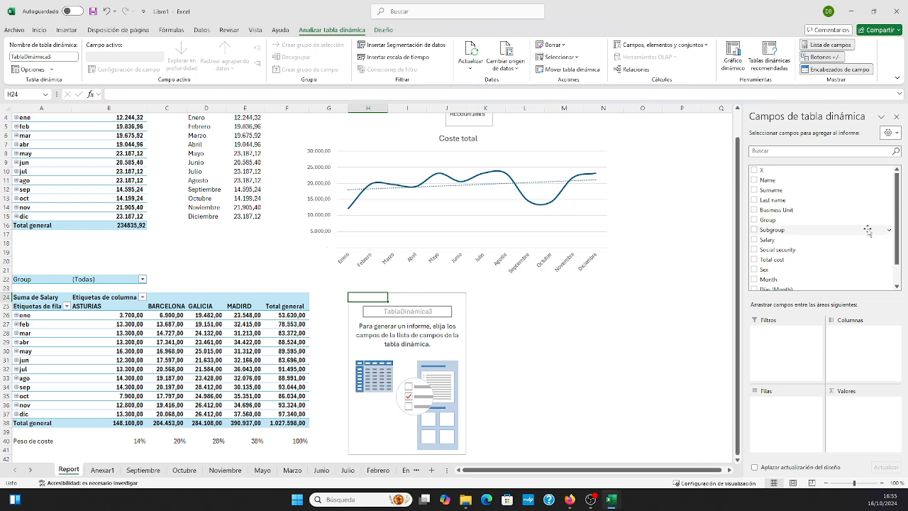
Step: Set up the new pivot table with the sum of Total cost as values, Business Unit as rows and Meses (Month) as filter
{"action": "scroll", "coordinate": [819, 236], "scroll_direction": "down", "scroll_amount": 1}
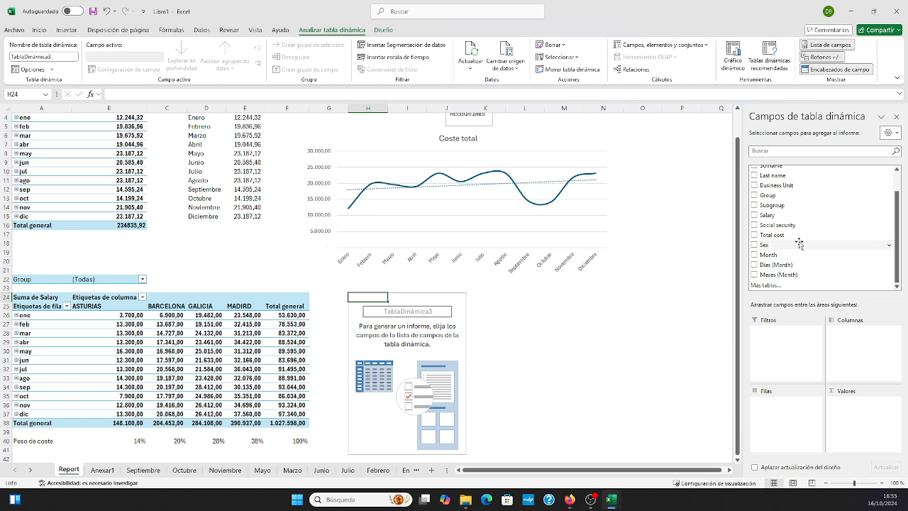
{"action": "scroll", "coordinate": [801, 201], "scroll_direction": "up", "scroll_amount": 1}
{"action": "scroll", "coordinate": [801, 201], "scroll_direction": "down", "scroll_amount": 1}
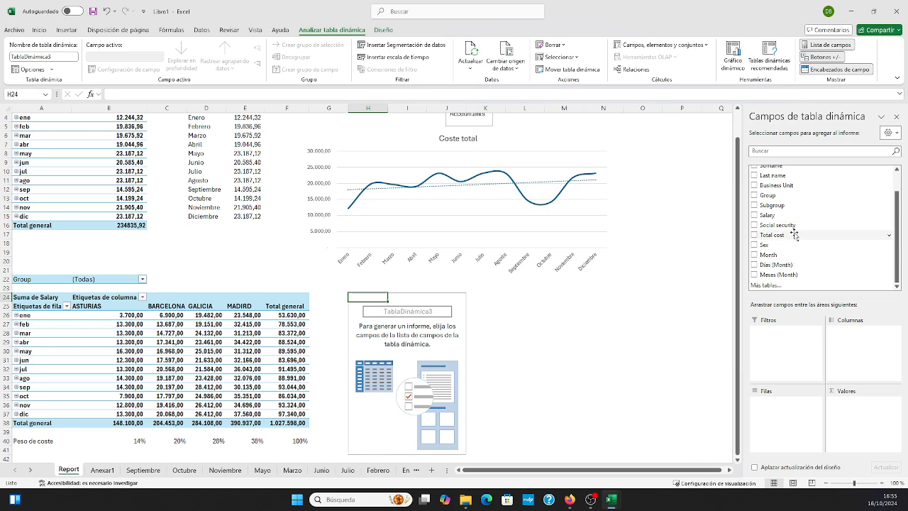
{"action": "left_click_drag", "start_coordinate": [779, 235], "coordinate": [878, 439]}
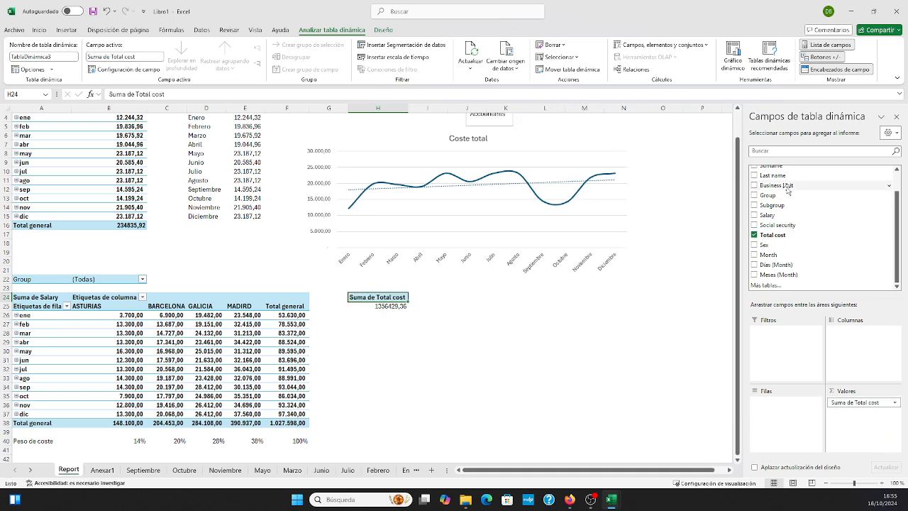
{"action": "left_click_drag", "start_coordinate": [787, 188], "coordinate": [797, 422]}
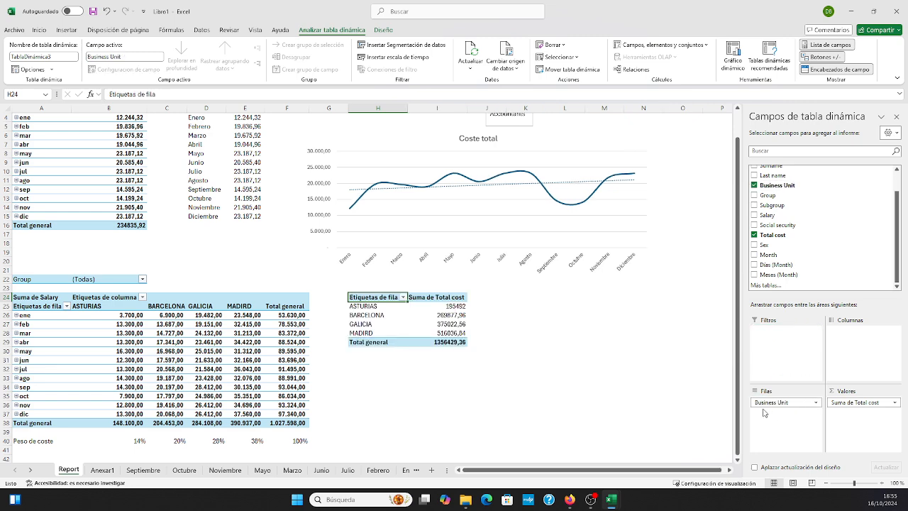
{"action": "scroll", "coordinate": [789, 213], "scroll_direction": "up", "scroll_amount": 1}
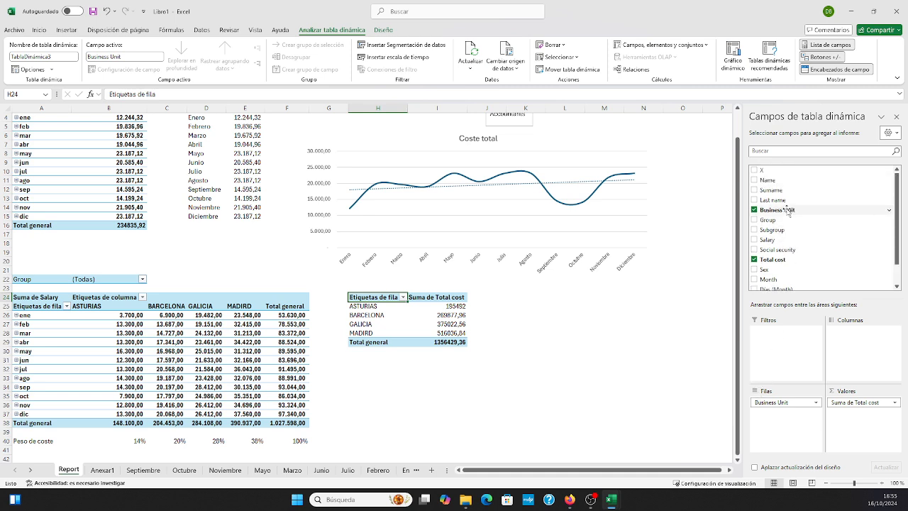
{"action": "scroll", "coordinate": [791, 220], "scroll_direction": "down", "scroll_amount": 1}
{"action": "left_click_drag", "start_coordinate": [785, 274], "coordinate": [791, 342]}
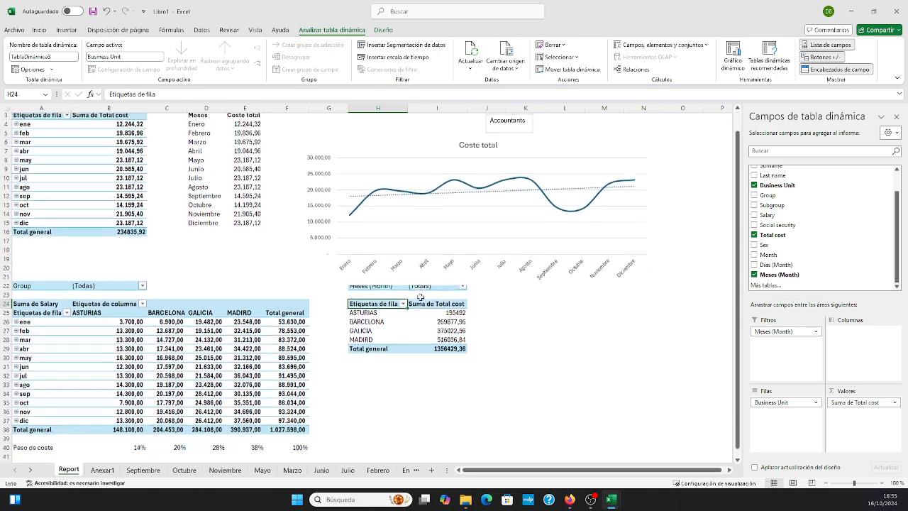
Step: Move the Coste total chart slightly up and reposition the Accountants text box above the chart title
{"action": "left_click", "coordinate": [445, 221]}
{"action": "scroll", "coordinate": [486, 219], "scroll_direction": "up", "scroll_amount": 1}
{"action": "left_click_drag", "start_coordinate": [574, 167], "coordinate": [581, 154]}
{"action": "left_click", "coordinate": [518, 141]}
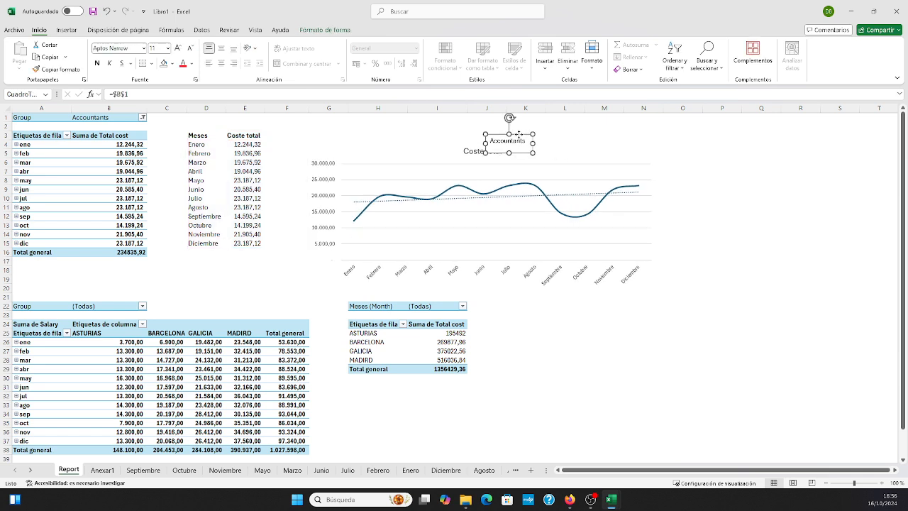
{"action": "left_click_drag", "start_coordinate": [519, 138], "coordinate": [501, 123]}
{"action": "left_click_drag", "start_coordinate": [539, 344], "coordinate": [538, 348]}
{"action": "left_click", "coordinate": [503, 407]}
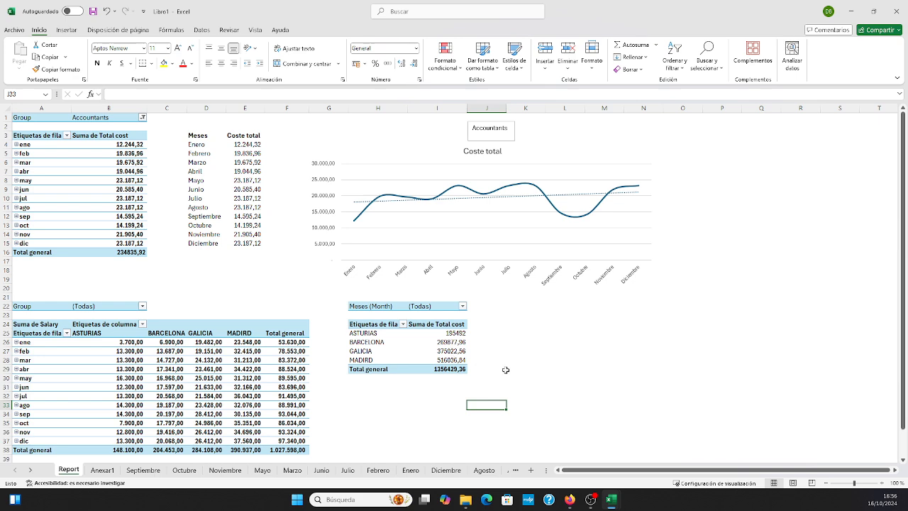
Step: Format the total cost values in I25:I28 of the new pivot table with thousands separators and two decimals
{"action": "scroll", "coordinate": [506, 371], "scroll_direction": "down", "scroll_amount": 1}
{"action": "left_click", "coordinate": [571, 352]}
{"action": "left_click_drag", "start_coordinate": [454, 306], "coordinate": [454, 332]}
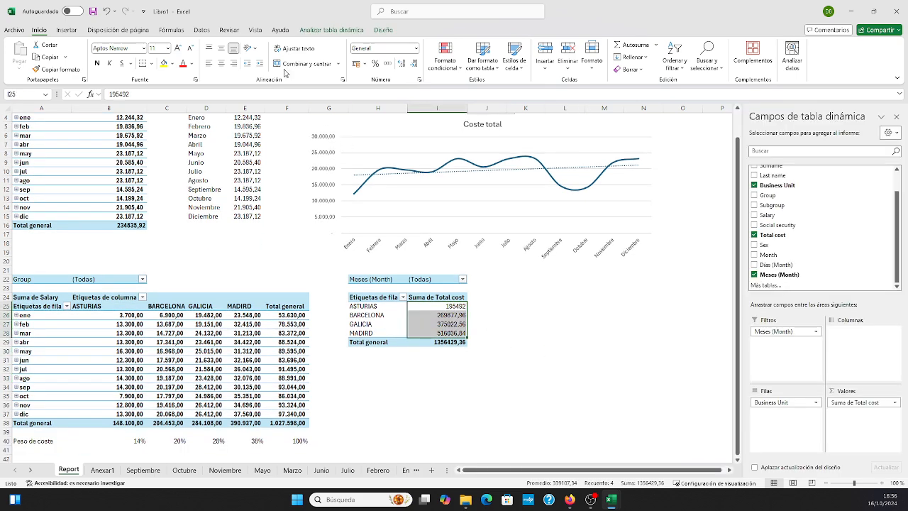
{"action": "left_click", "coordinate": [388, 63]}
{"action": "left_click", "coordinate": [652, 360]}
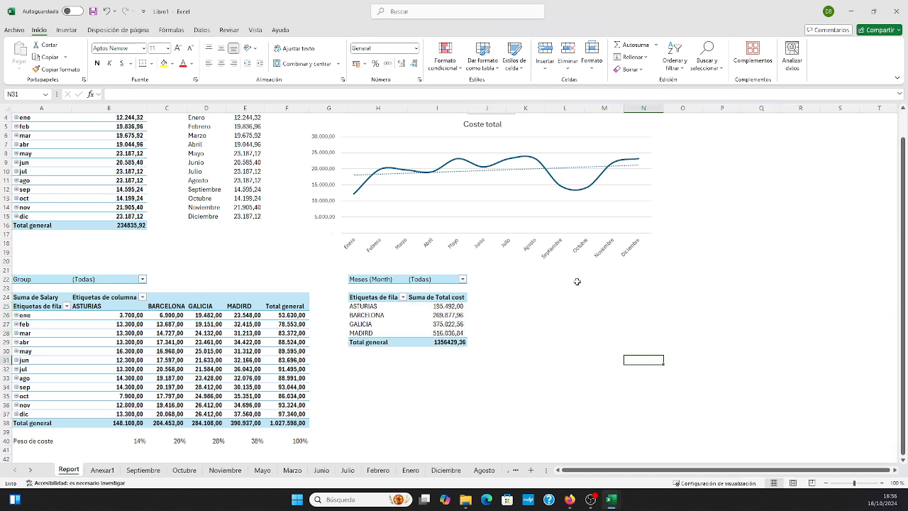
Step: Link the business unit names into K25:K28 beside the pivot table, starting with =H25 and filling down
{"action": "left_click", "coordinate": [491, 305]}
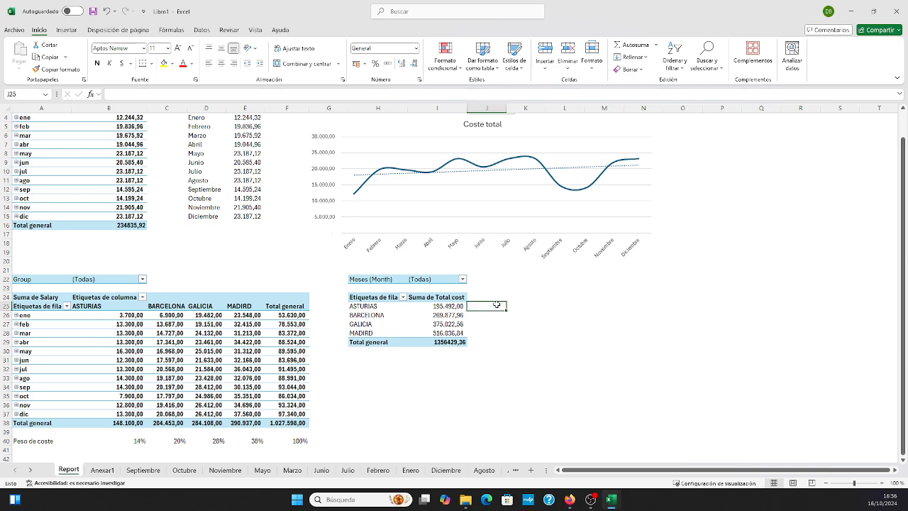
{"action": "left_click", "coordinate": [510, 300]}
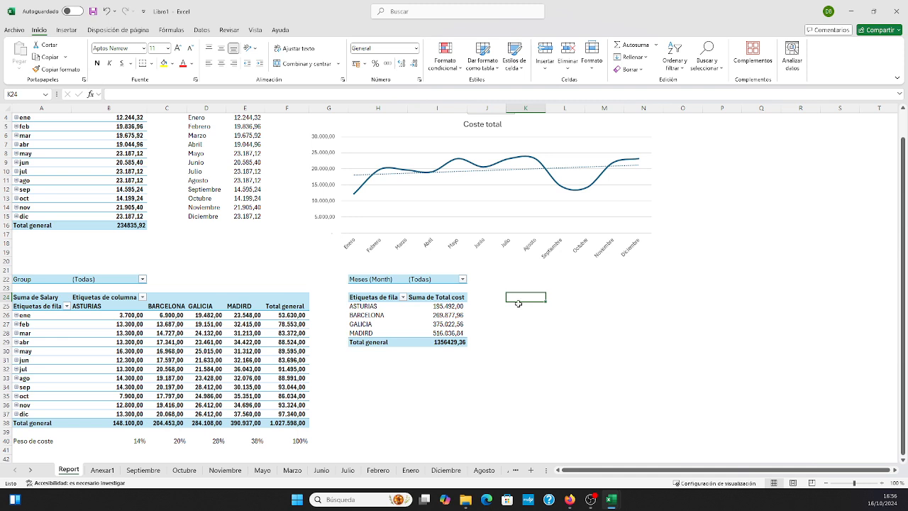
{"action": "left_click", "coordinate": [519, 303]}
{"action": "type", "text": "="}
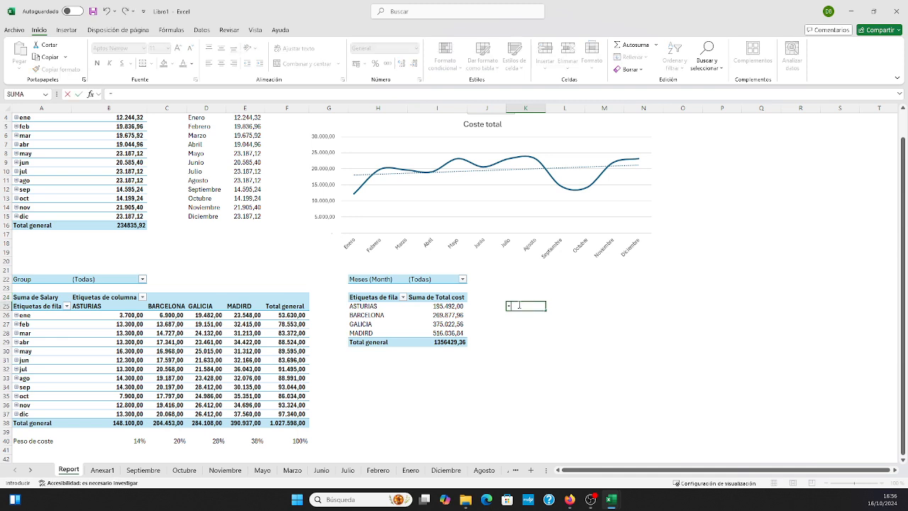
{"action": "type", "text": "H"}
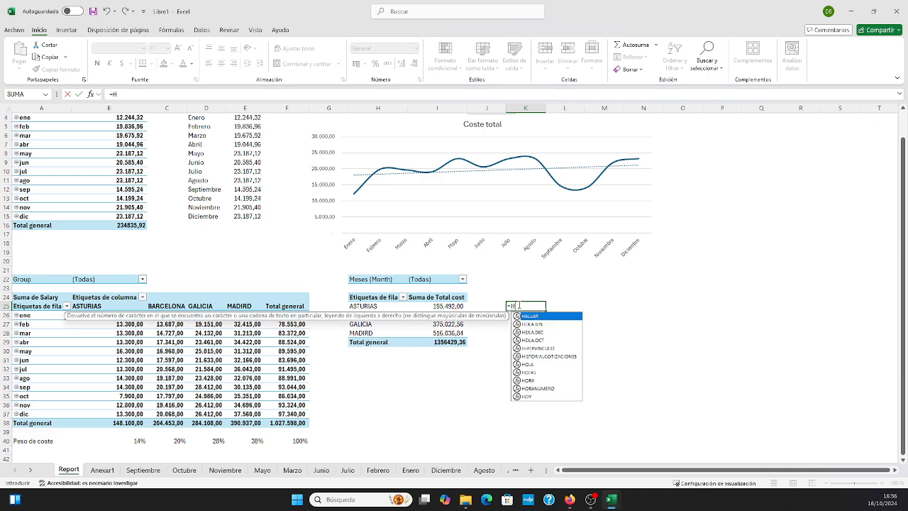
{"action": "type", "text": "25"}
{"action": "key", "text": "ctrl+Return"}
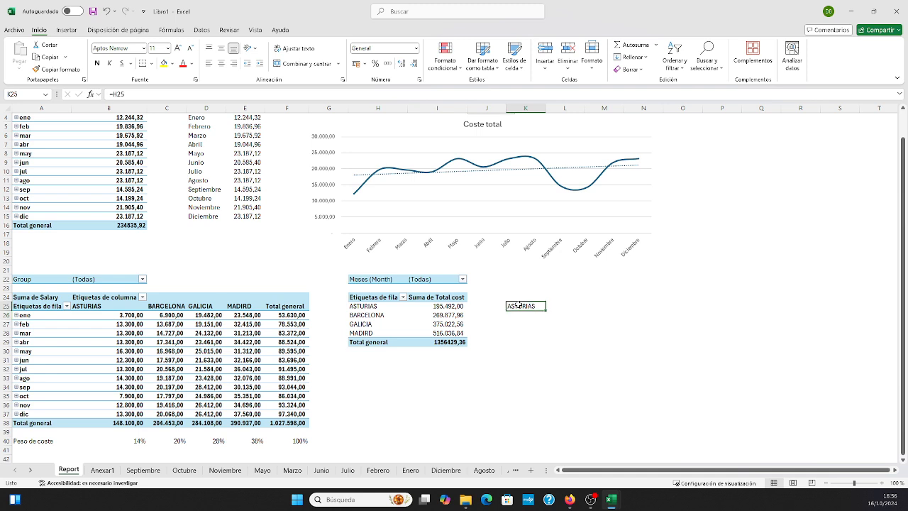
{"action": "left_click_drag", "start_coordinate": [544, 313], "coordinate": [544, 339]}
Step: Link the total cost values into L25:L28, starting with =I25 and filling down to the MADIRD row
{"action": "left_click", "coordinate": [557, 310]}
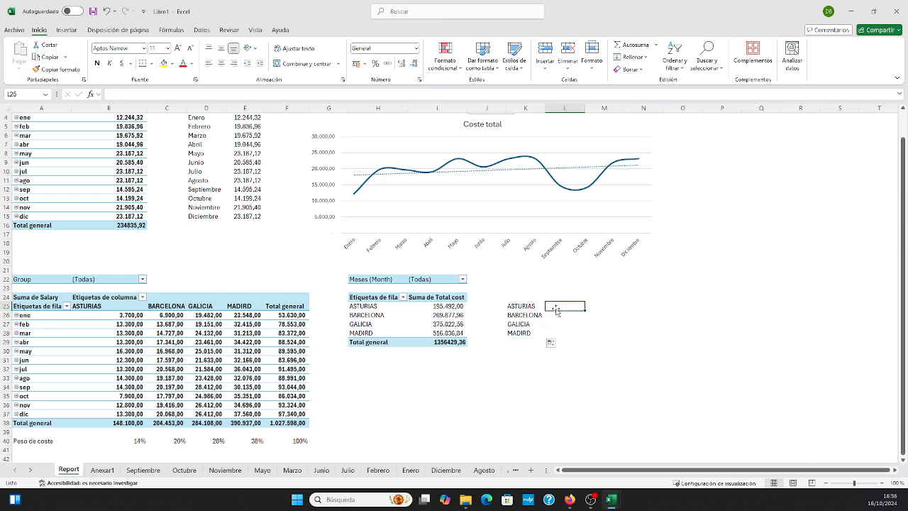
{"action": "type", "text": "="}
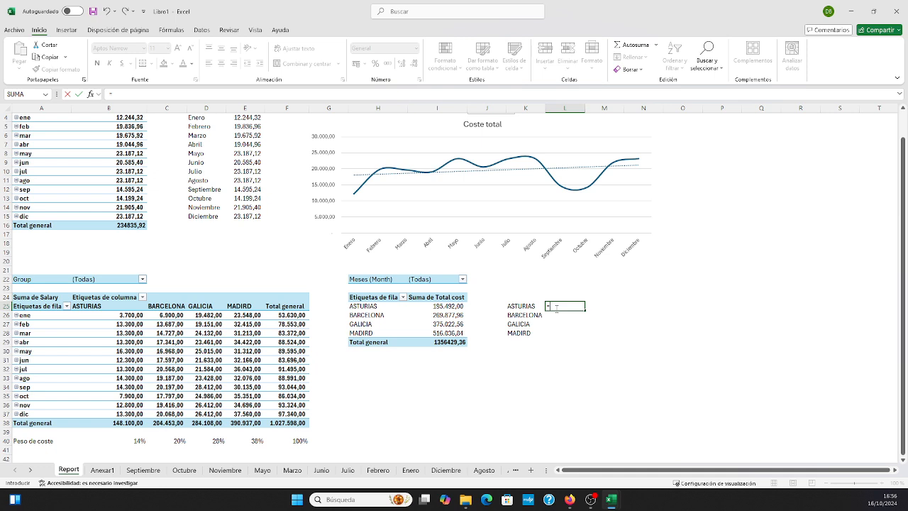
{"action": "type", "text": "K"}
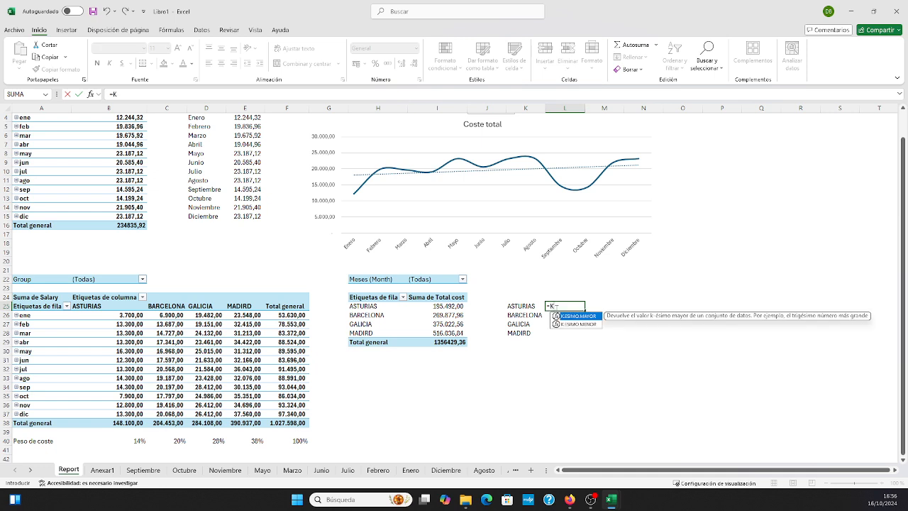
{"action": "key", "text": "BackSpace"}
{"action": "type", "text": "I25"}
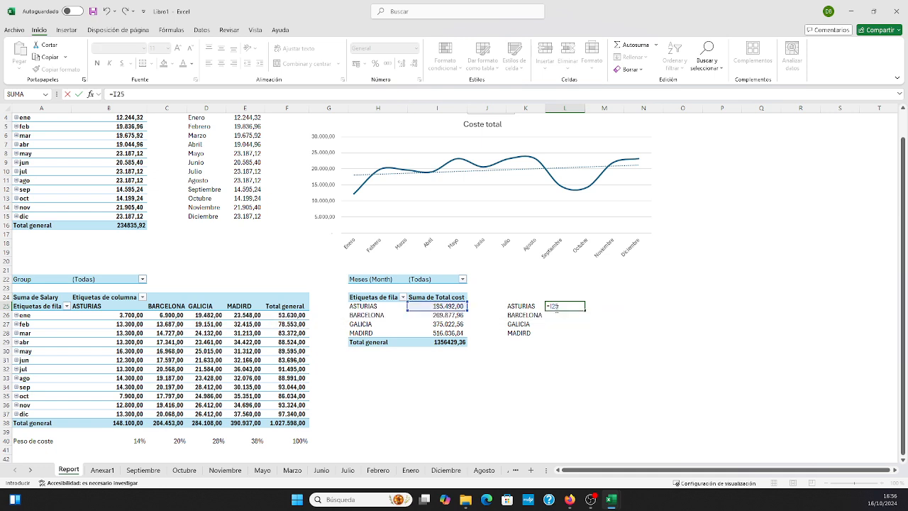
{"action": "key", "text": "Return"}
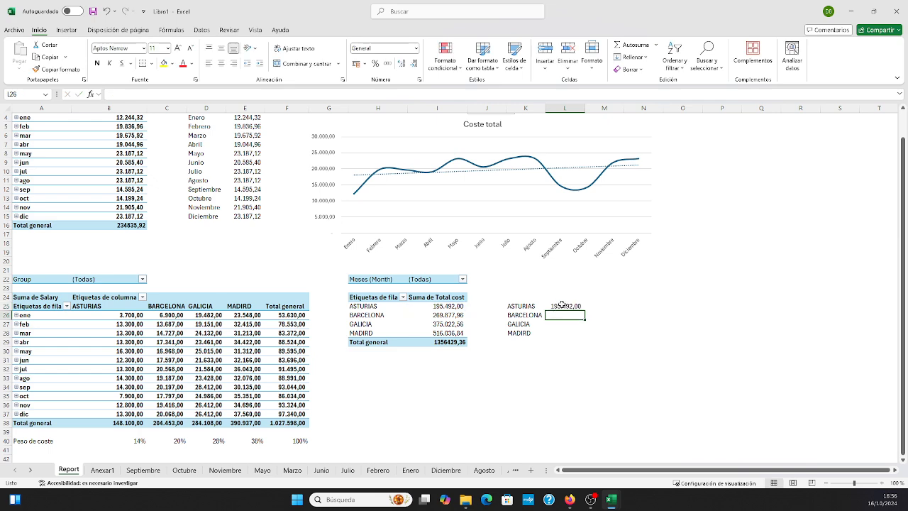
{"action": "left_click", "coordinate": [562, 304]}
{"action": "left_click_drag", "start_coordinate": [584, 310], "coordinate": [583, 337]}
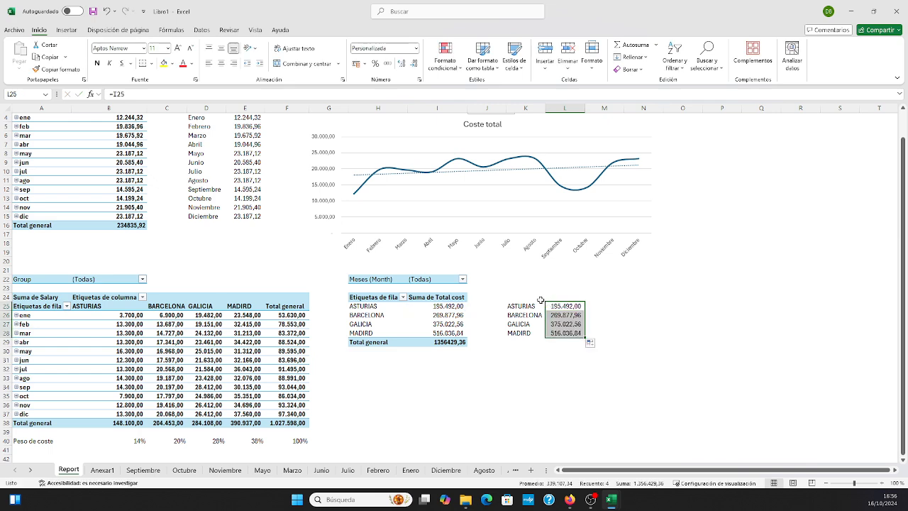
Step: Add the headers "Unidad negocio" in K24 and "Coste" in L24 above the linked data
{"action": "left_click", "coordinate": [527, 297]}
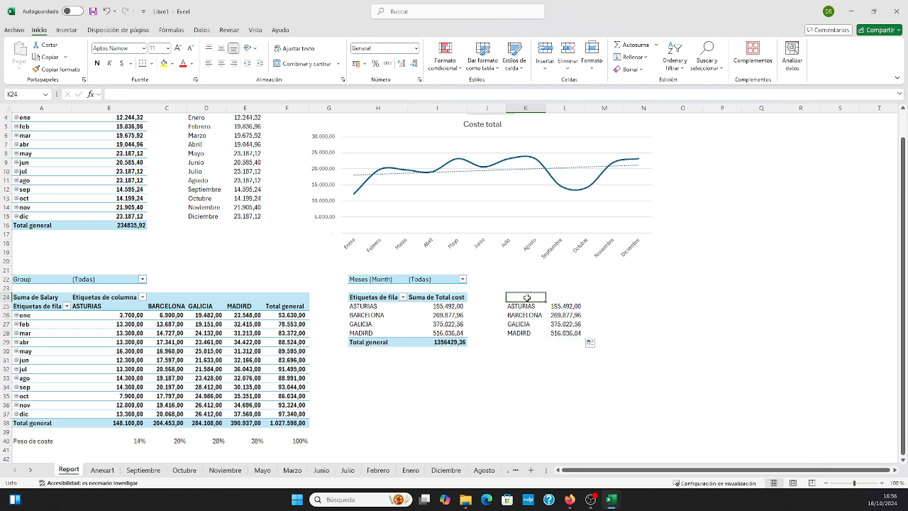
{"action": "type", "text": "Unidad ne"}
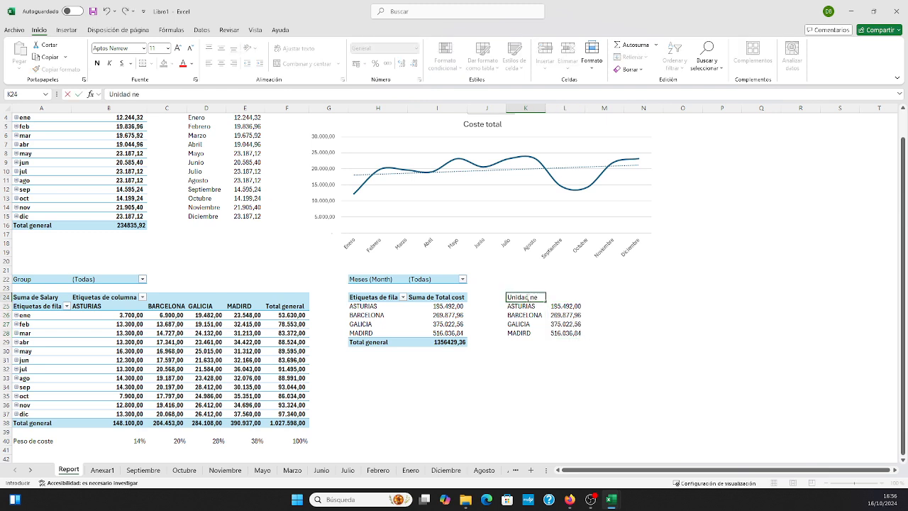
{"action": "type", "text": "gocio"}
{"action": "key", "text": "Tab"}
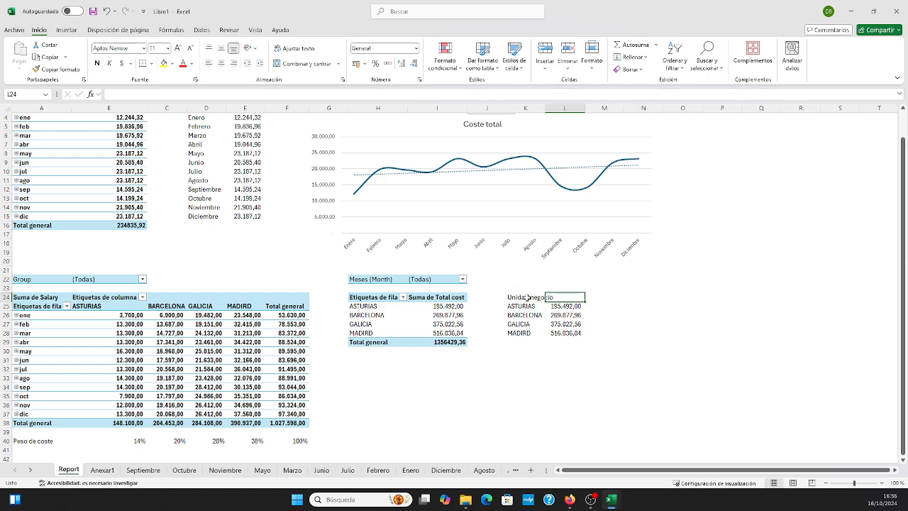
{"action": "type", "text": "Costre"}
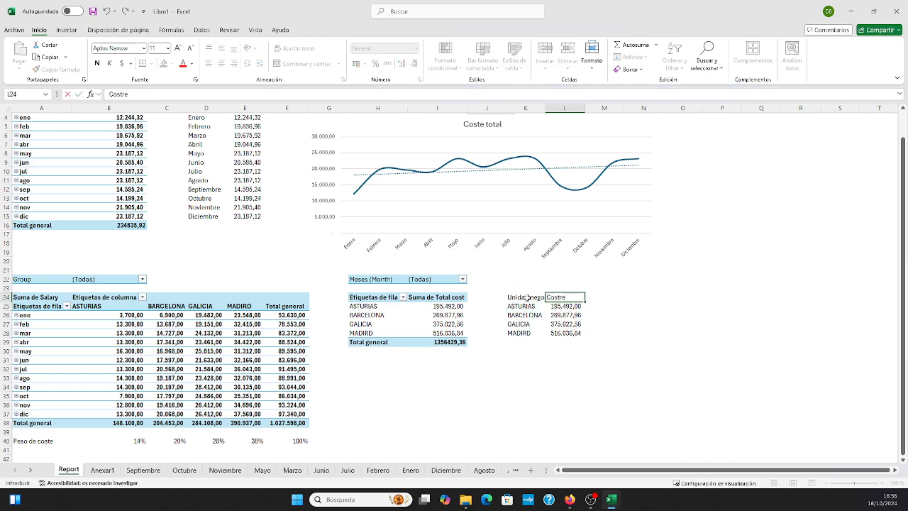
{"action": "type", "text": "ste"}
{"action": "key", "text": "Return"}
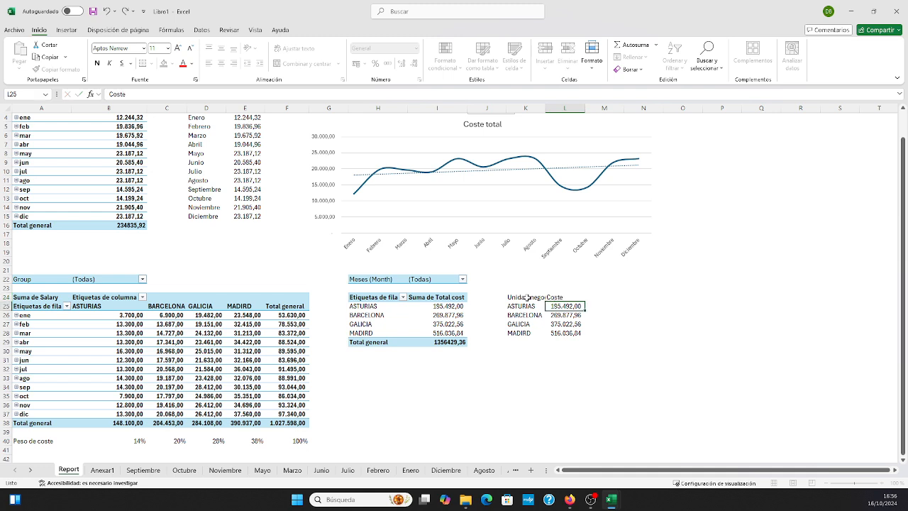
{"action": "left_click", "coordinate": [604, 423]}
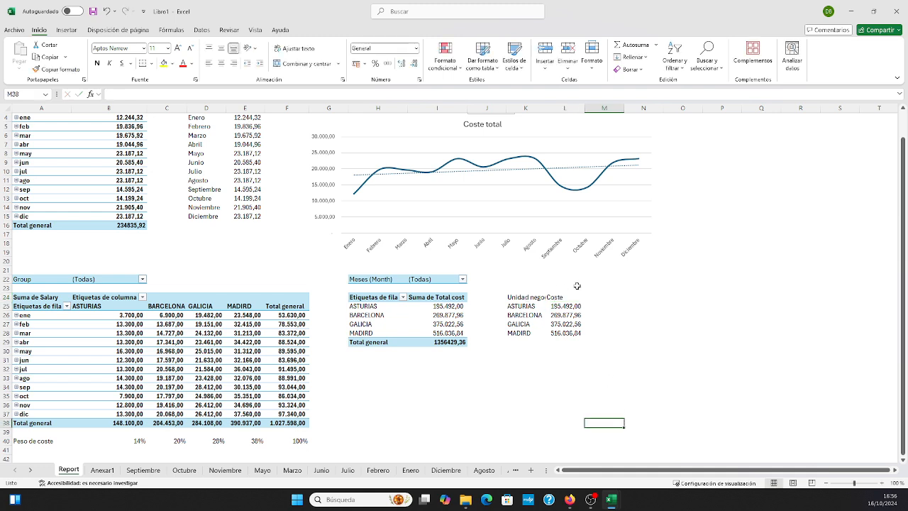
{"action": "left_click", "coordinate": [646, 285]}
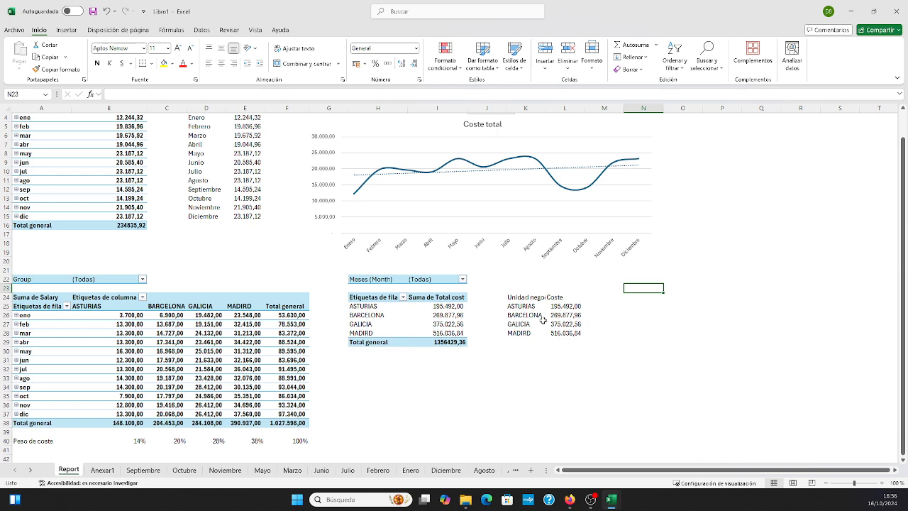
{"action": "left_click", "coordinate": [606, 350]}
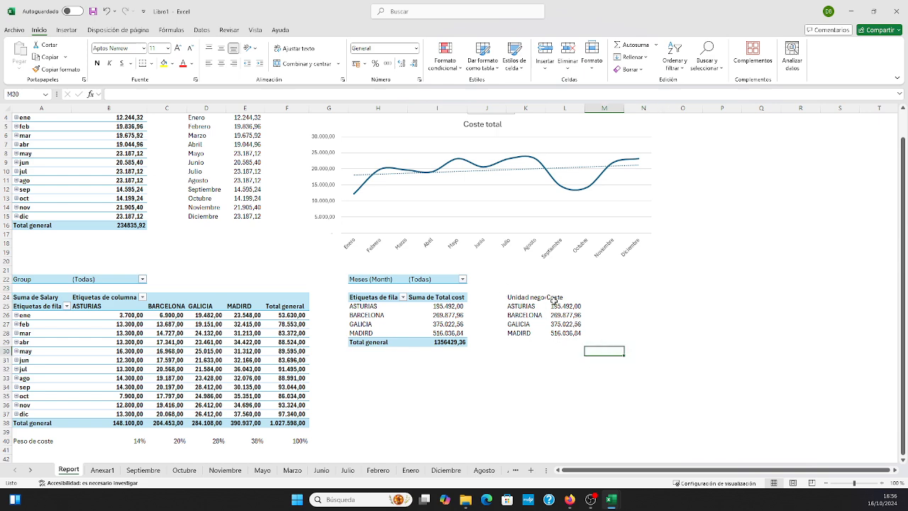
Step: Insert a 2D pie chart from K24:L28 and place it beside the linked data, below the Coste total chart
{"action": "left_click_drag", "start_coordinate": [524, 299], "coordinate": [568, 332]}
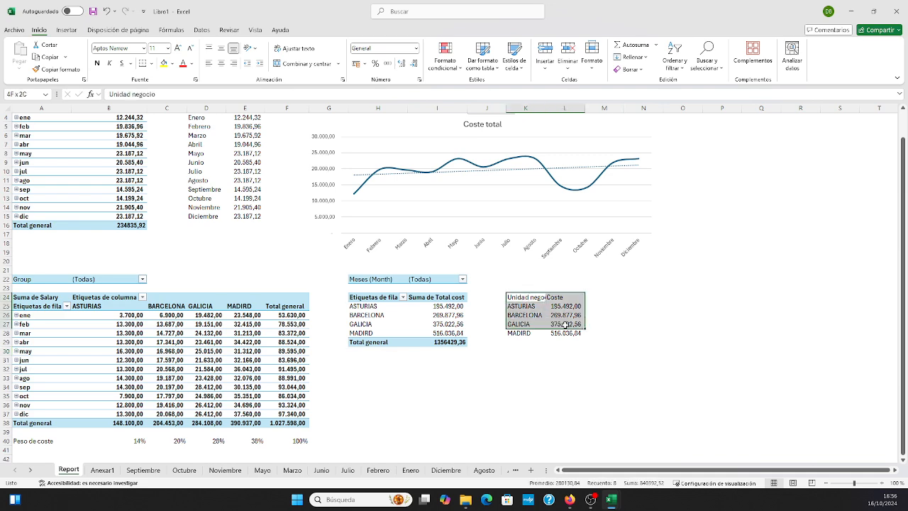
{"action": "left_click", "coordinate": [77, 28]}
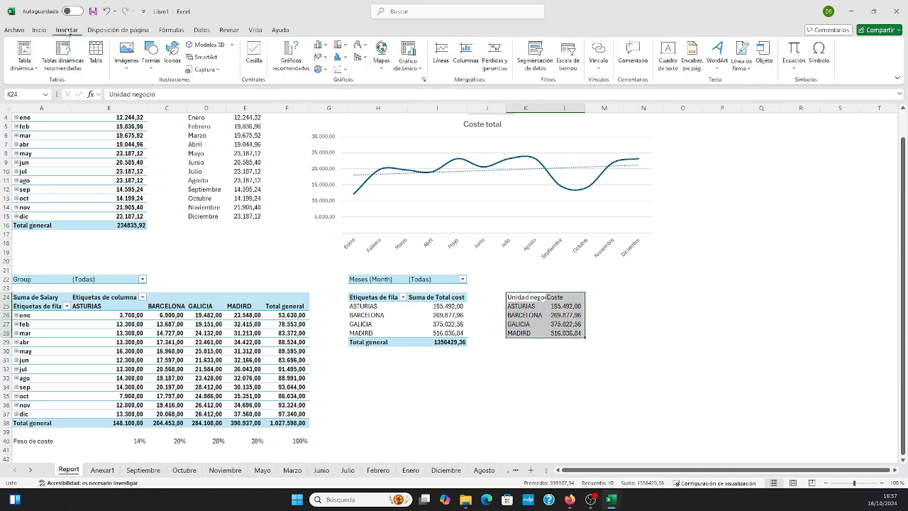
{"action": "left_click", "coordinate": [327, 71]}
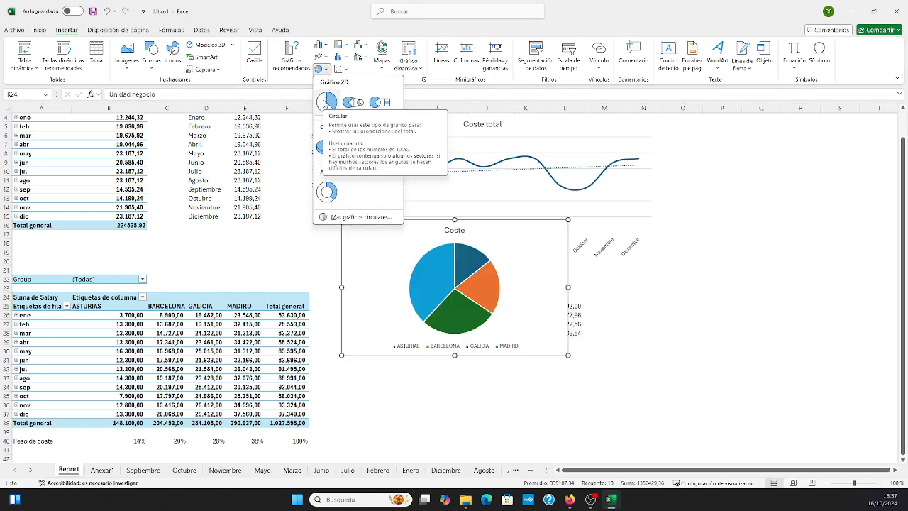
{"action": "left_click", "coordinate": [324, 103]}
{"action": "left_click_drag", "start_coordinate": [513, 226], "coordinate": [778, 258]}
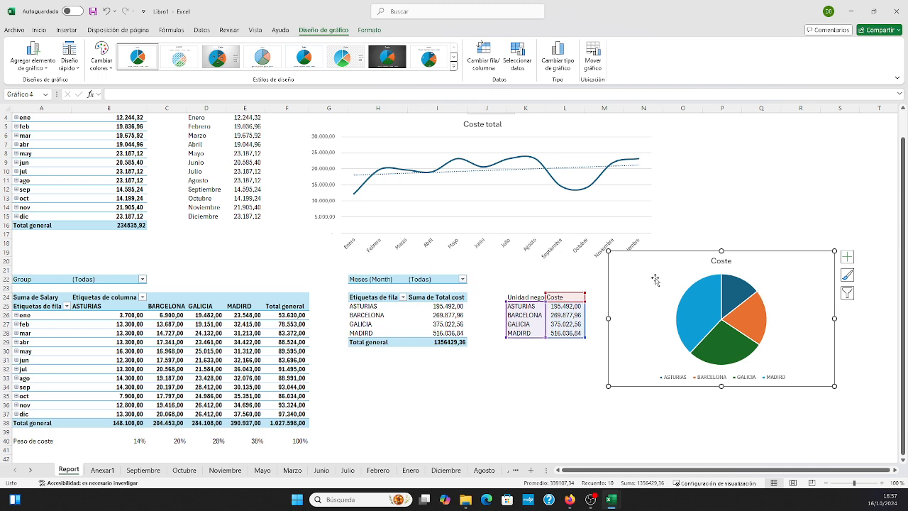
{"action": "left_click_drag", "start_coordinate": [778, 271], "coordinate": [776, 287]}
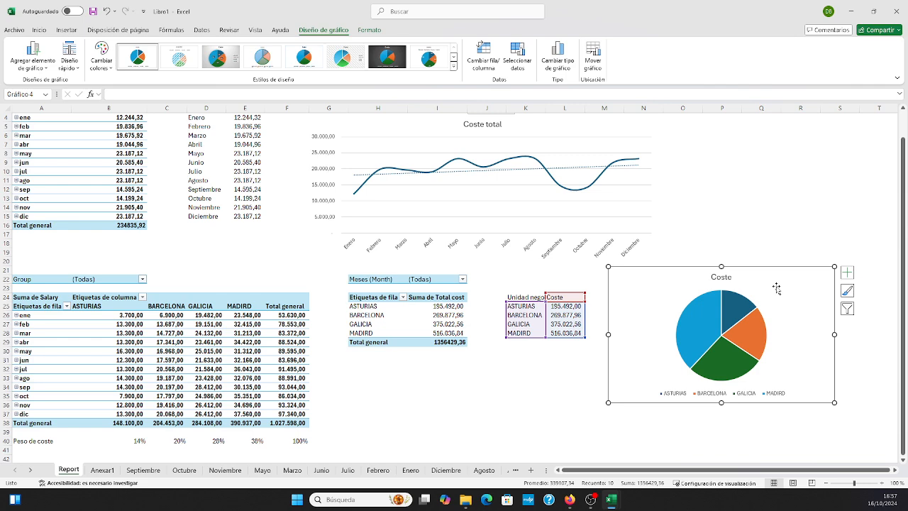
Step: Remove the fill and the outline of the Coste pie chart's area
{"action": "left_click", "coordinate": [380, 32]}
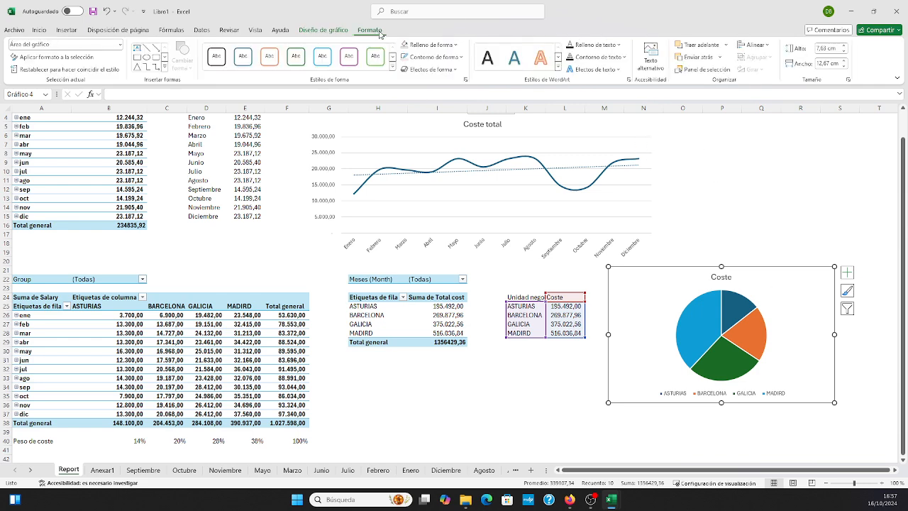
{"action": "left_click", "coordinate": [458, 45]}
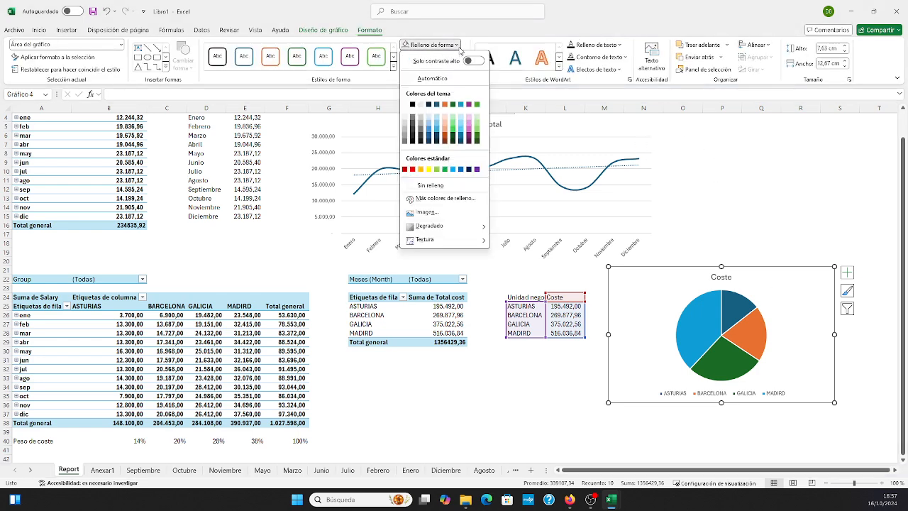
{"action": "left_click", "coordinate": [443, 187]}
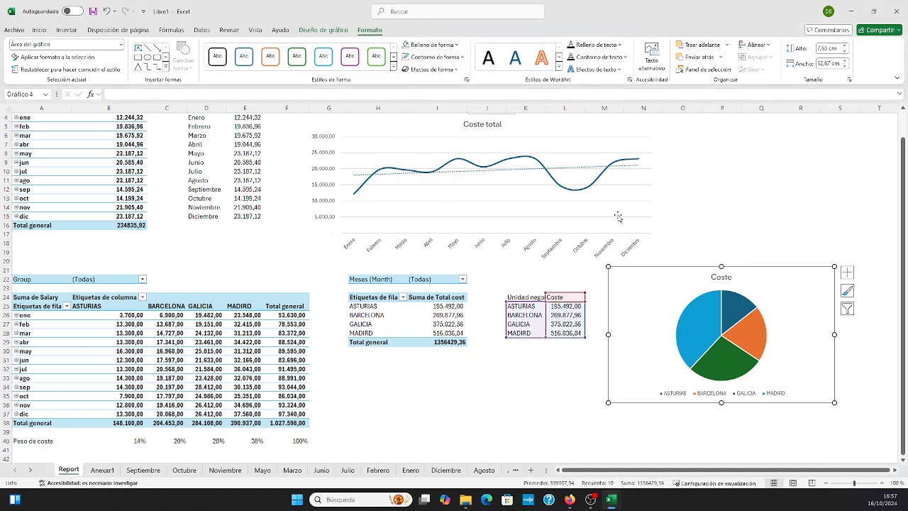
{"action": "left_click", "coordinate": [462, 56]}
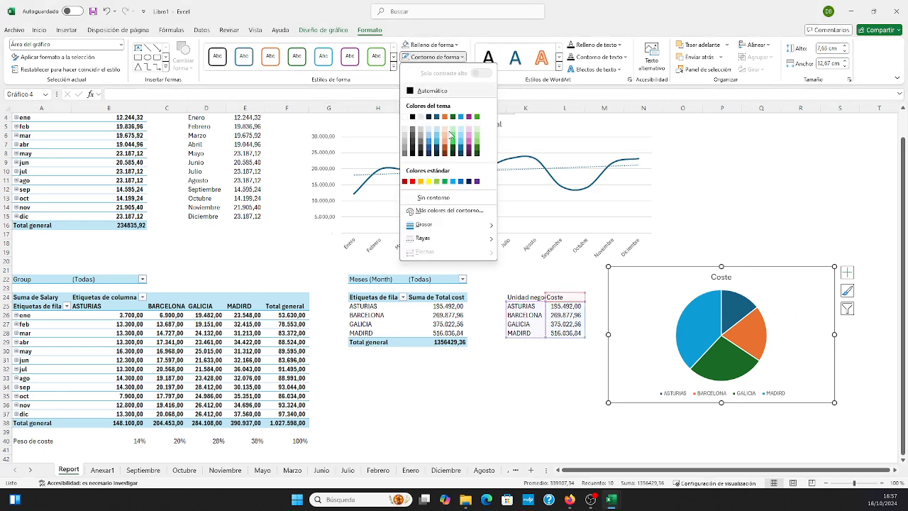
{"action": "left_click", "coordinate": [449, 198]}
{"action": "left_click", "coordinate": [586, 412]}
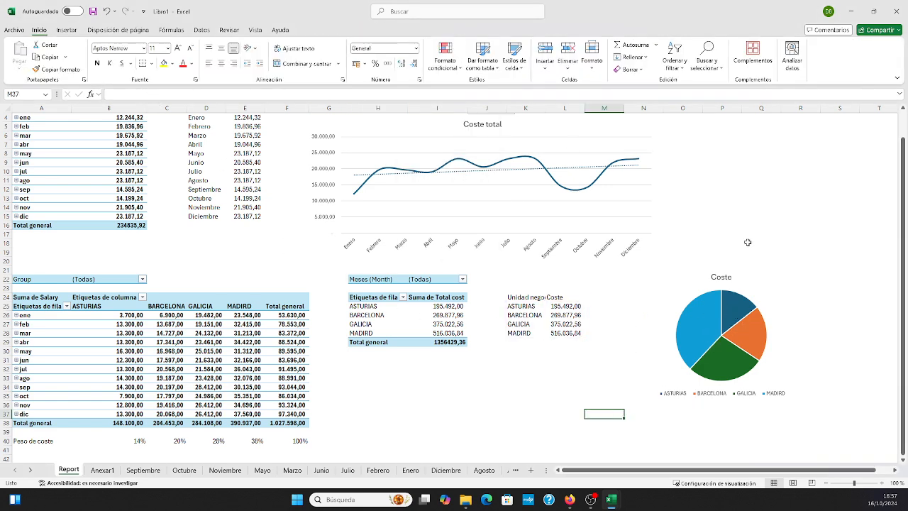
Step: Add data callout labels to the slices of the Coste pie chart
{"action": "left_click", "coordinate": [733, 310]}
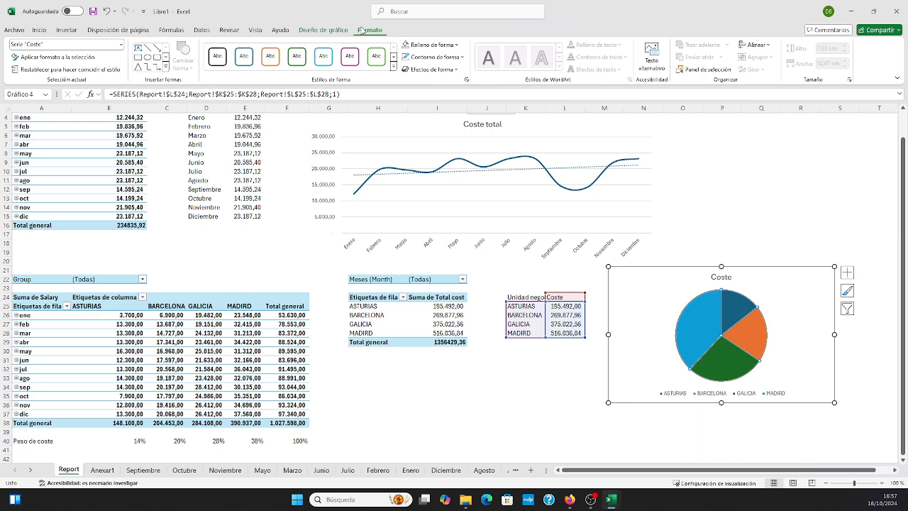
{"action": "left_click", "coordinate": [323, 30]}
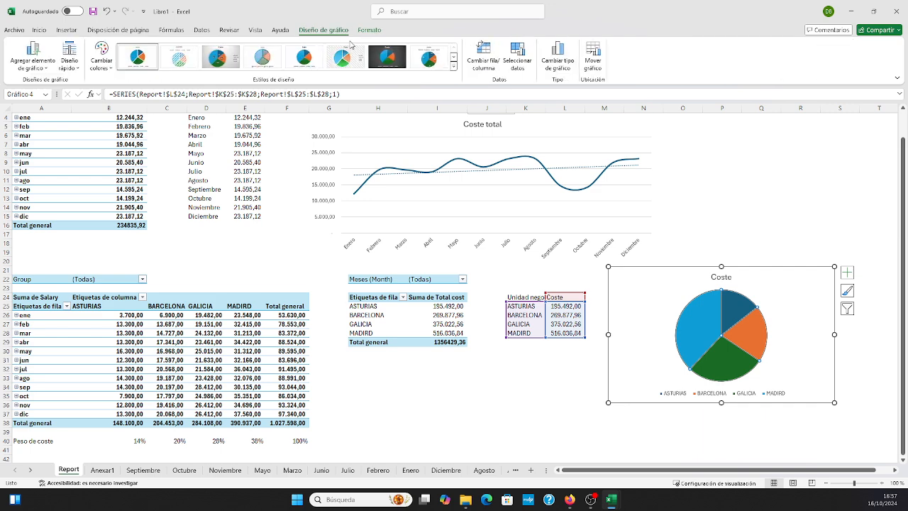
{"action": "left_click", "coordinate": [44, 71]}
{"action": "mouse_move", "coordinate": [60, 95]}
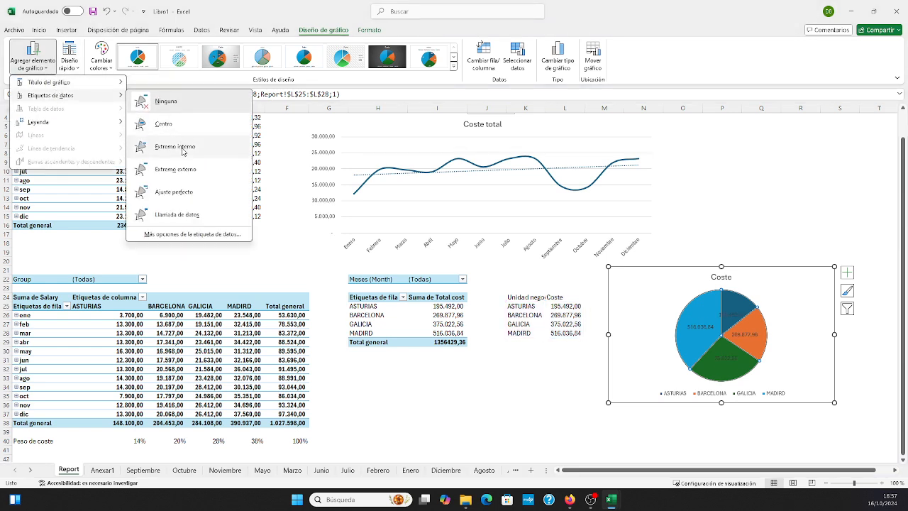
{"action": "left_click", "coordinate": [190, 212]}
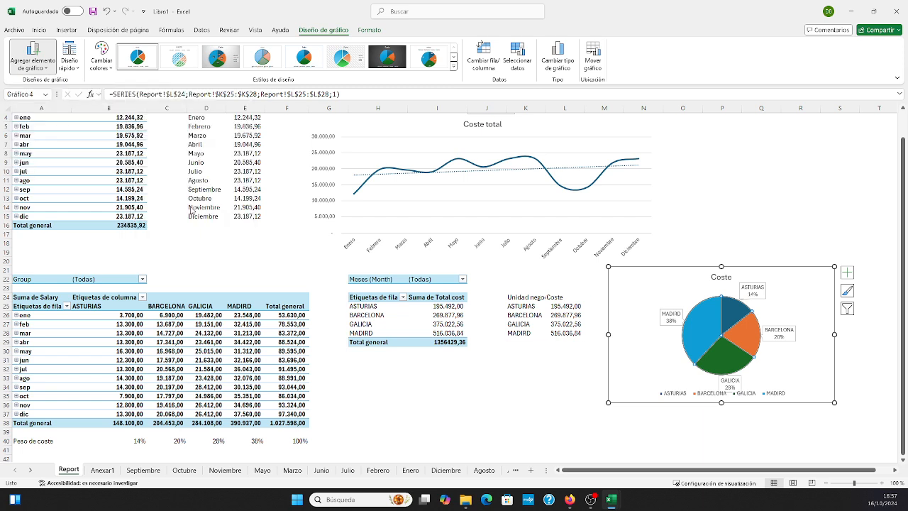
{"action": "left_click", "coordinate": [669, 316]}
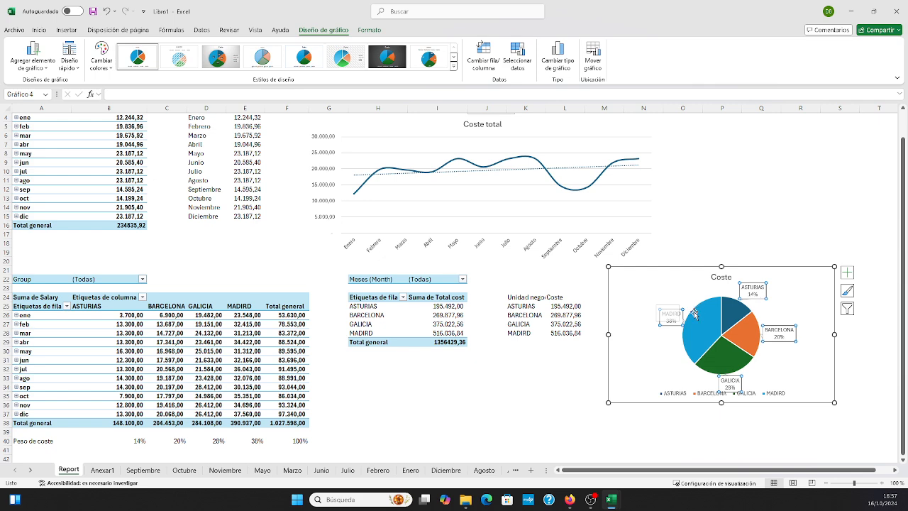
{"action": "left_click", "coordinate": [654, 381]}
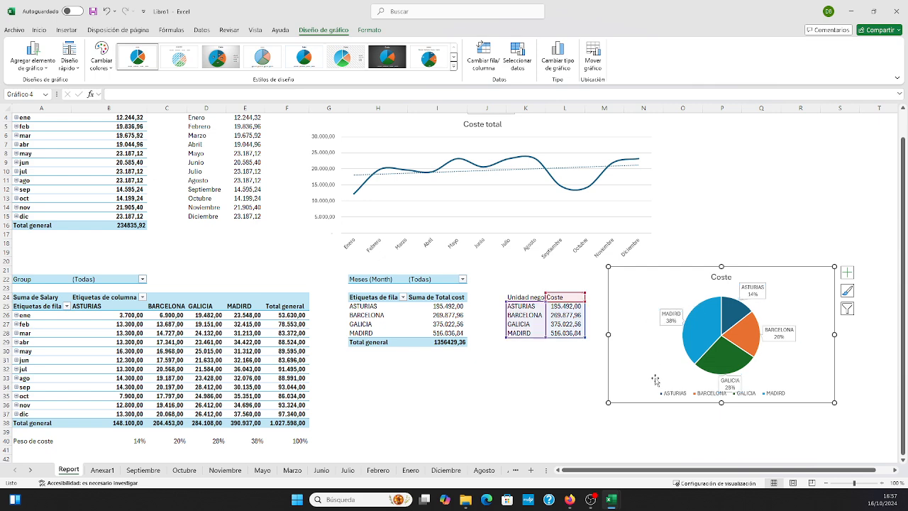
Step: Move the ASTURIAS and BARCELONA callout labels outward, away from their slices in the Coste pie chart
{"action": "left_click", "coordinate": [671, 312]}
{"action": "left_click", "coordinate": [762, 283]}
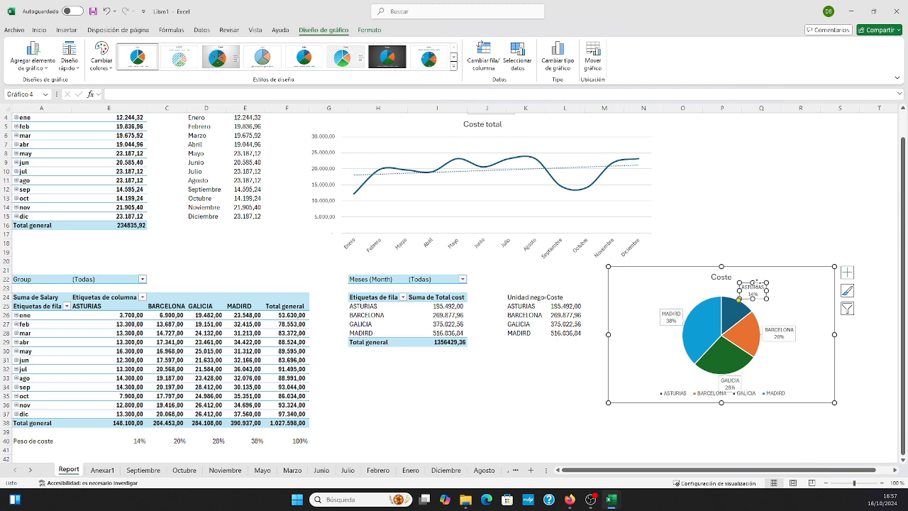
{"action": "left_click_drag", "start_coordinate": [759, 282], "coordinate": [779, 277]}
{"action": "left_click", "coordinate": [783, 334]}
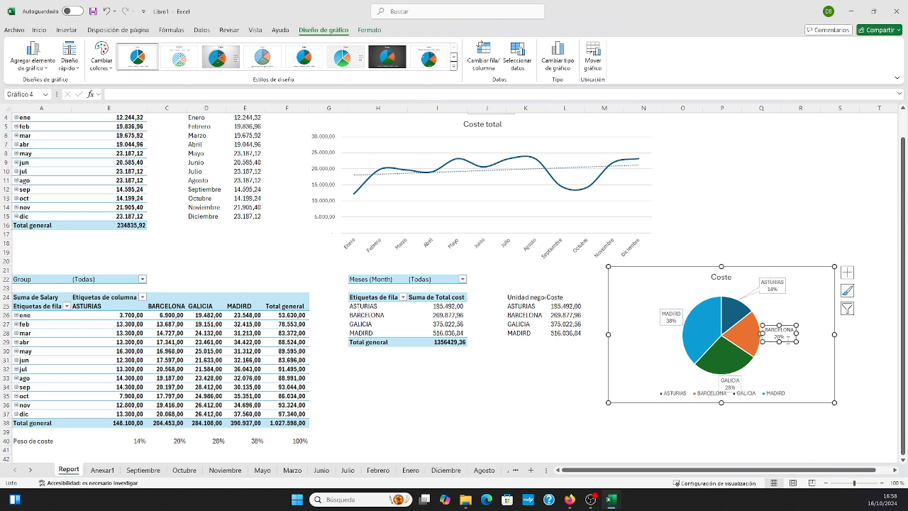
{"action": "left_click_drag", "start_coordinate": [786, 341], "coordinate": [800, 354]}
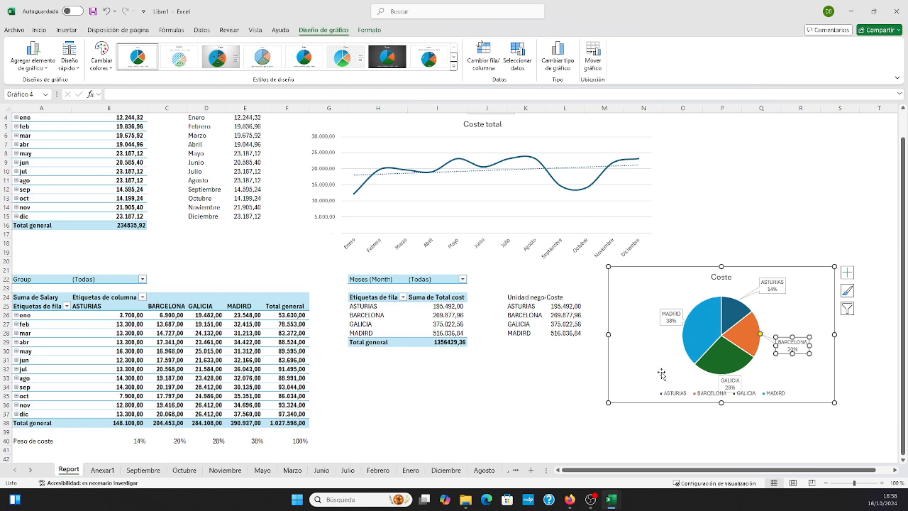
{"action": "left_click", "coordinate": [521, 432]}
Step: Recolour the Coste pie chart with the second Multicolor palette, giving blue, green, magenta and dark blue slices
{"action": "left_click", "coordinate": [713, 323]}
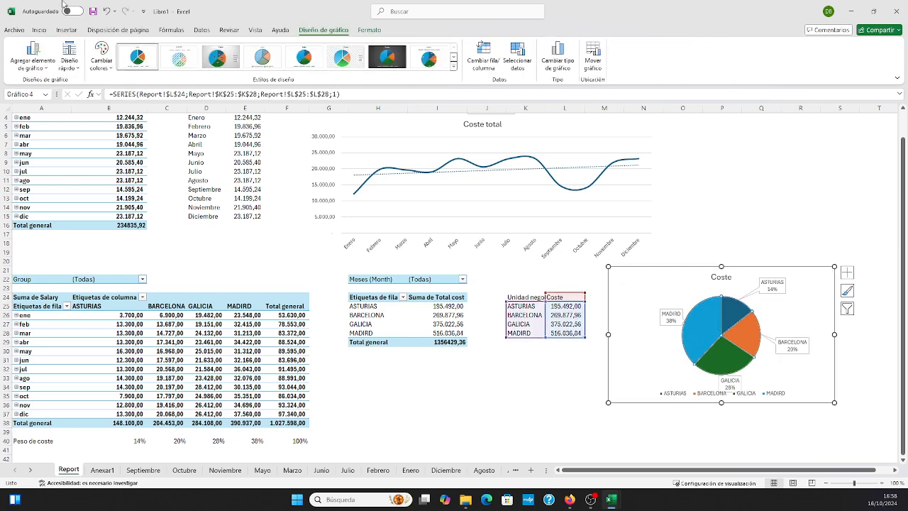
{"action": "left_click", "coordinate": [93, 57]}
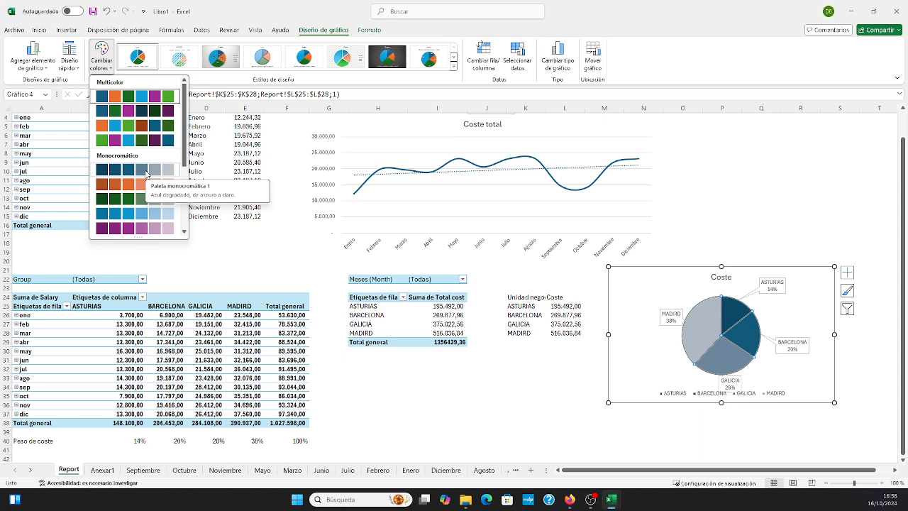
{"action": "left_click", "coordinate": [138, 113]}
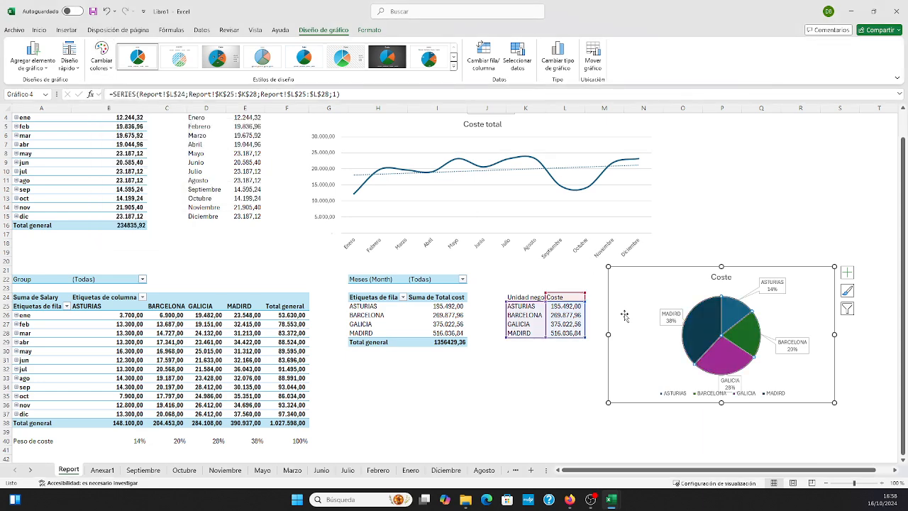
{"action": "left_click", "coordinate": [557, 389]}
{"action": "scroll", "coordinate": [561, 386], "scroll_direction": "up", "scroll_amount": 1}
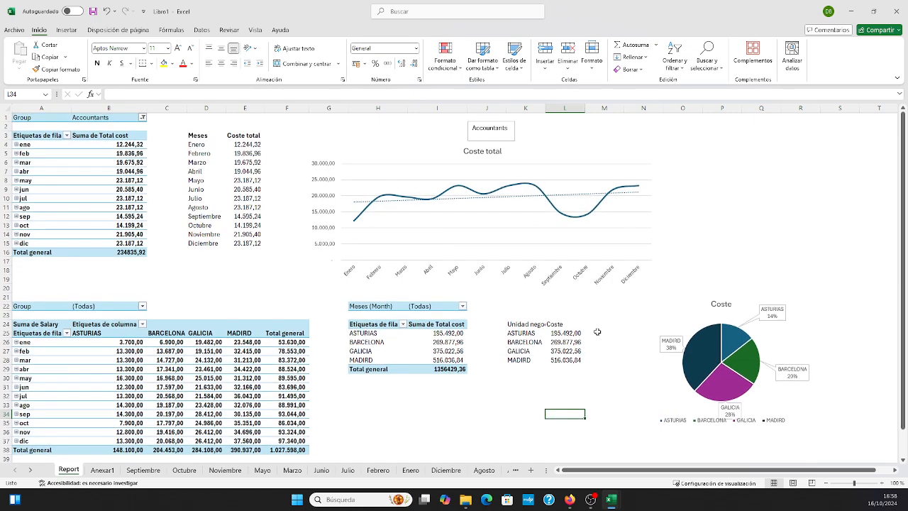
{"action": "scroll", "coordinate": [619, 226], "scroll_direction": "down", "scroll_amount": 1}
{"action": "scroll", "coordinate": [613, 230], "scroll_direction": "up", "scroll_amount": 1}
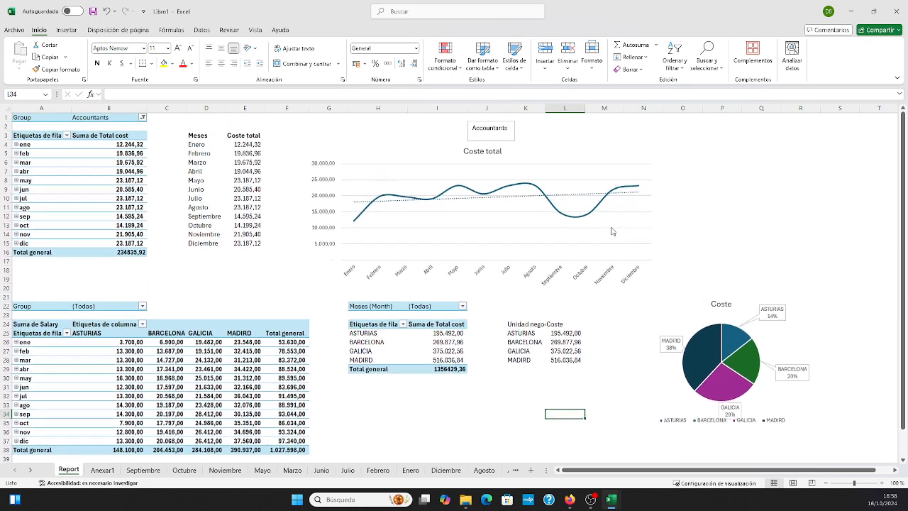